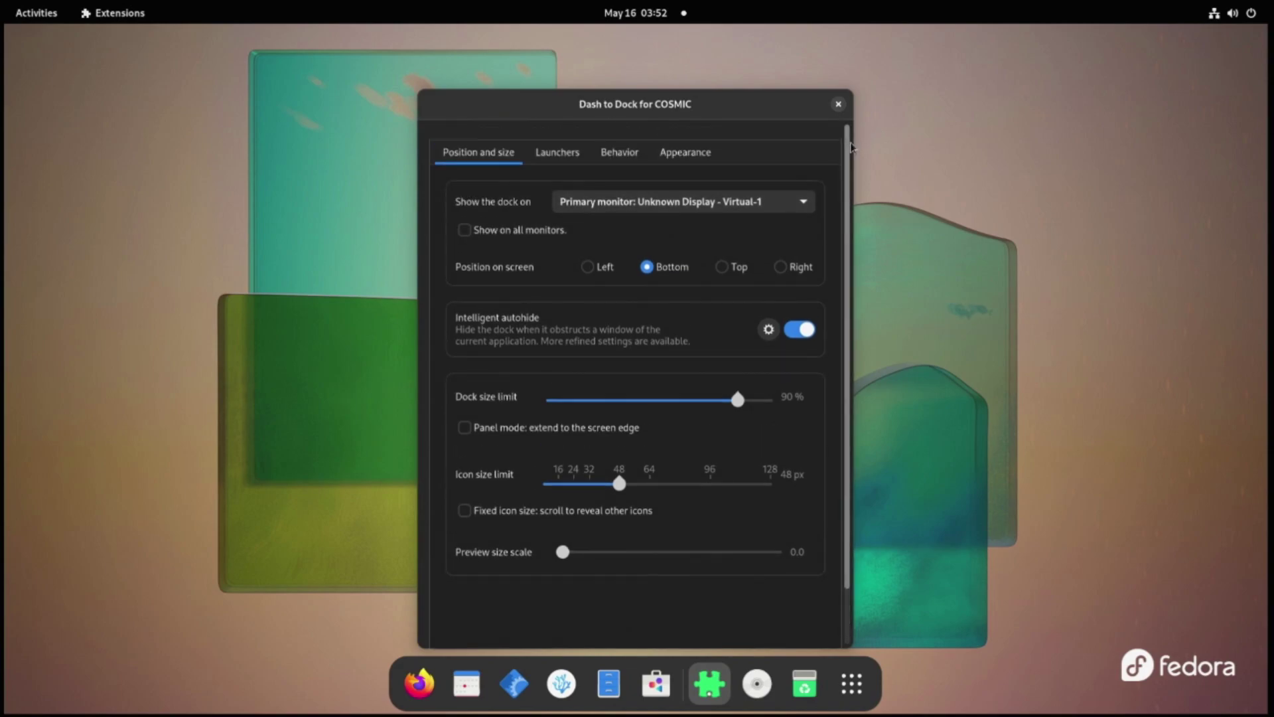
Set Dash to Dock's Customize opacity to Fixed at about 41%, then close its settings
{"action": "left_click", "coordinate": [558, 154]}
{"action": "left_click", "coordinate": [604, 166]}
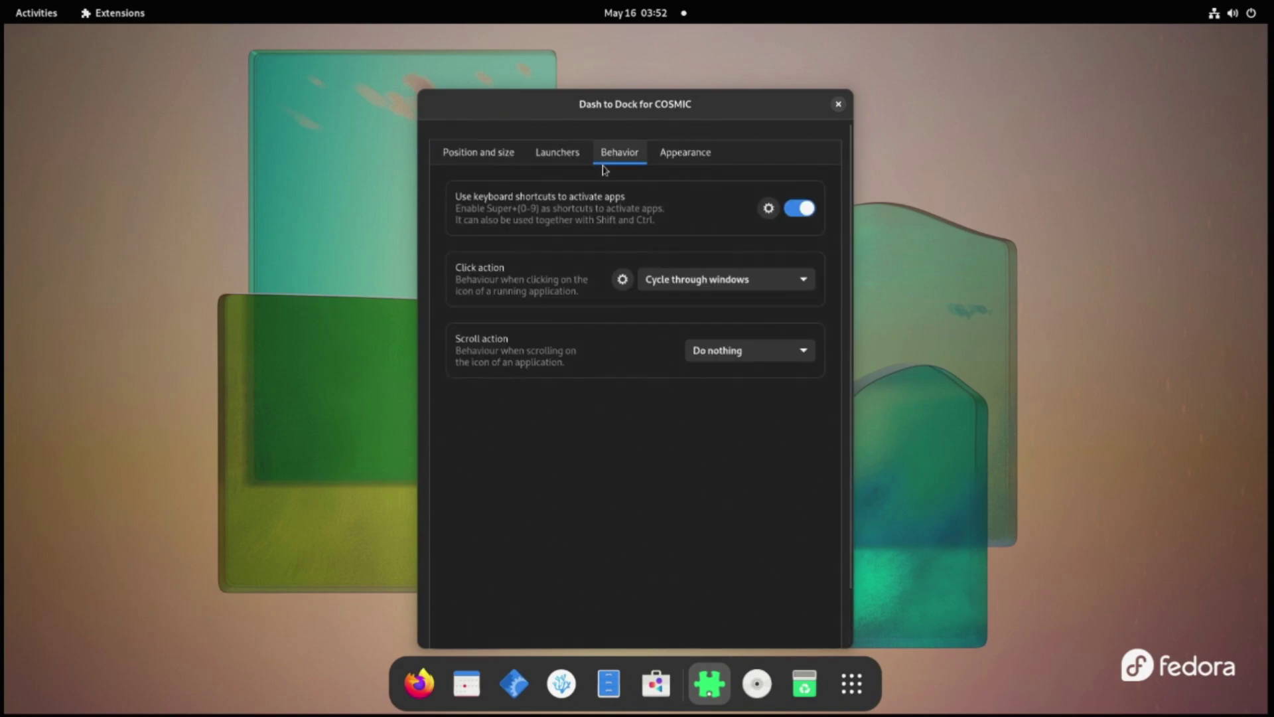
{"action": "left_click", "coordinate": [685, 153]}
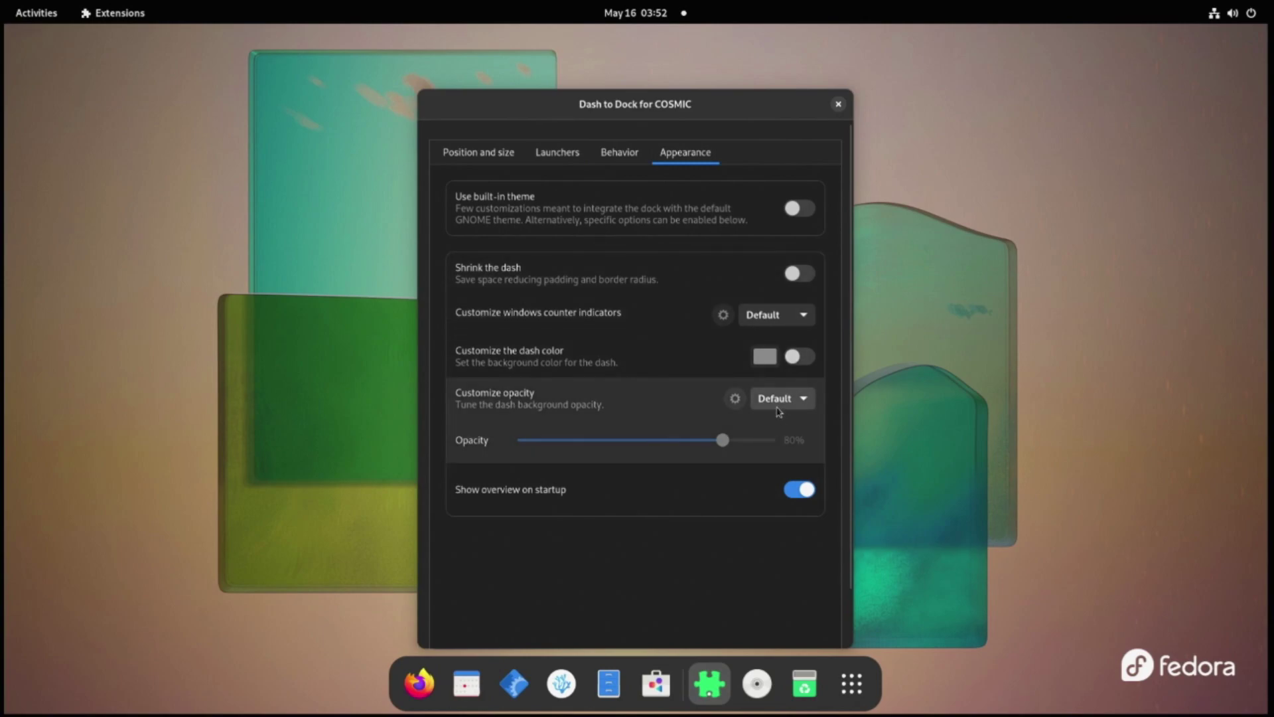
{"action": "left_click", "coordinate": [779, 403]}
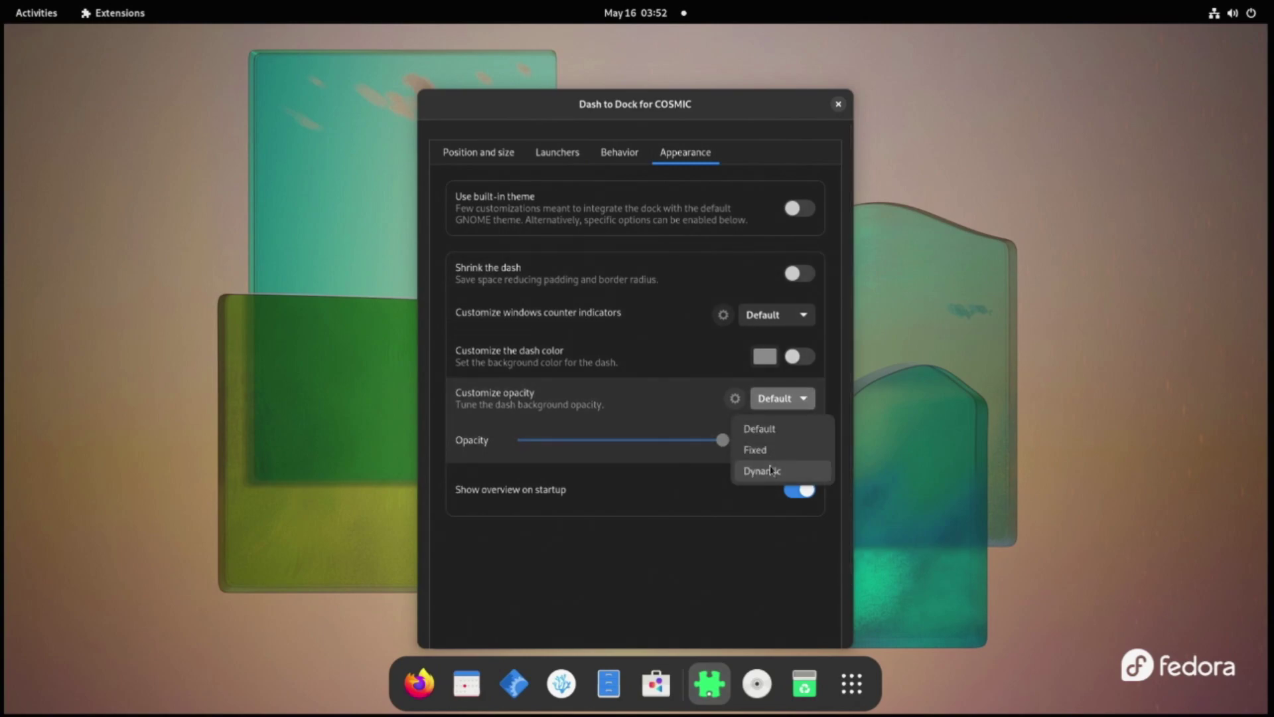
{"action": "left_click", "coordinate": [756, 449]}
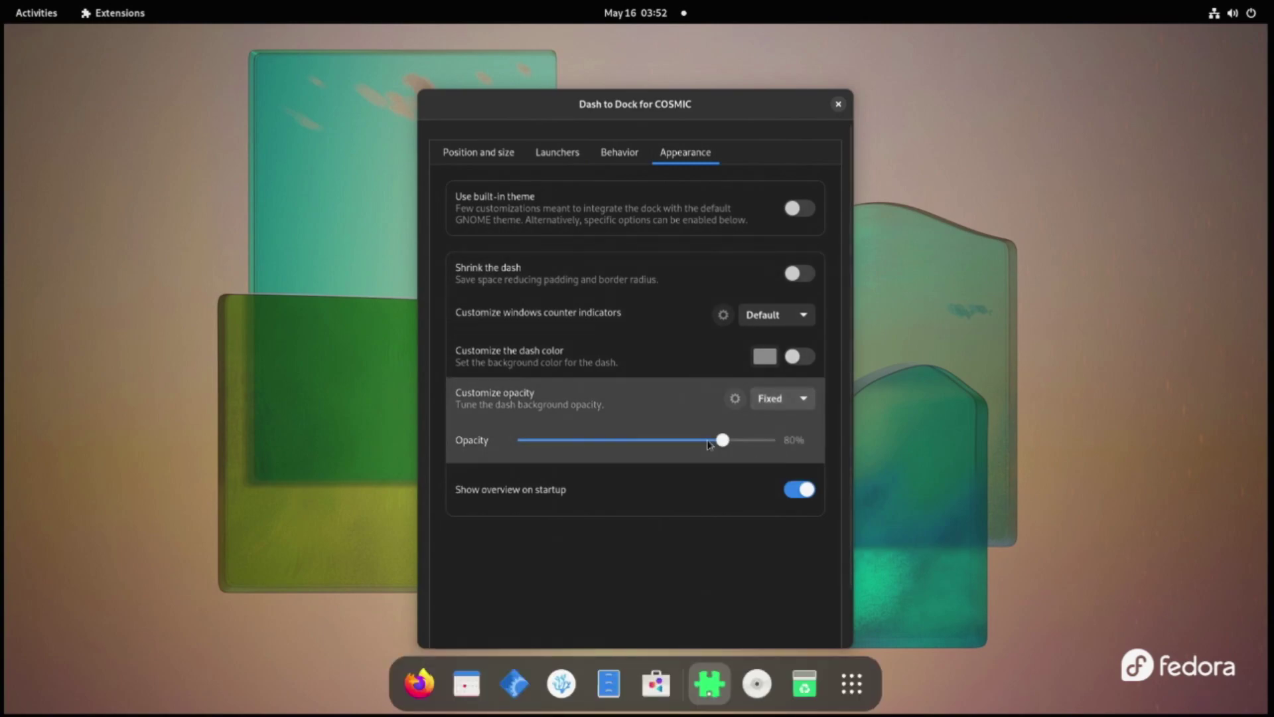
{"action": "left_click_drag", "start_coordinate": [722, 441], "coordinate": [624, 454]}
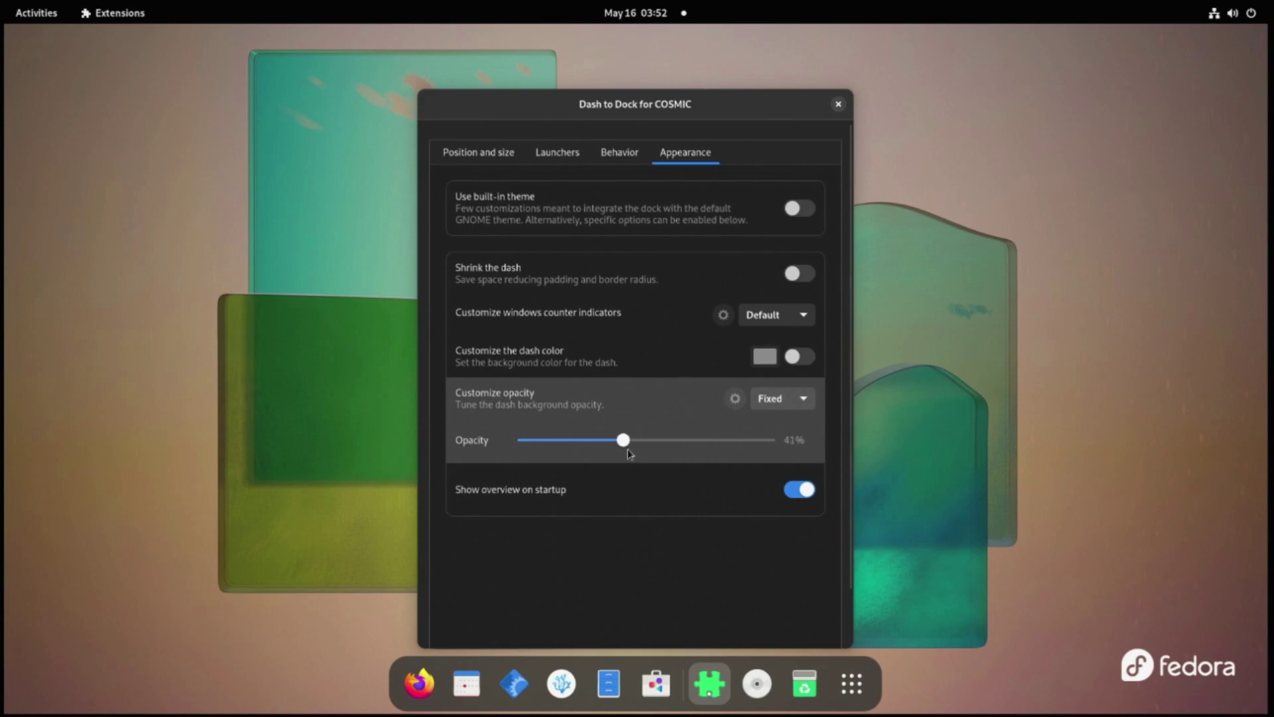
{"action": "left_click", "coordinate": [612, 157]}
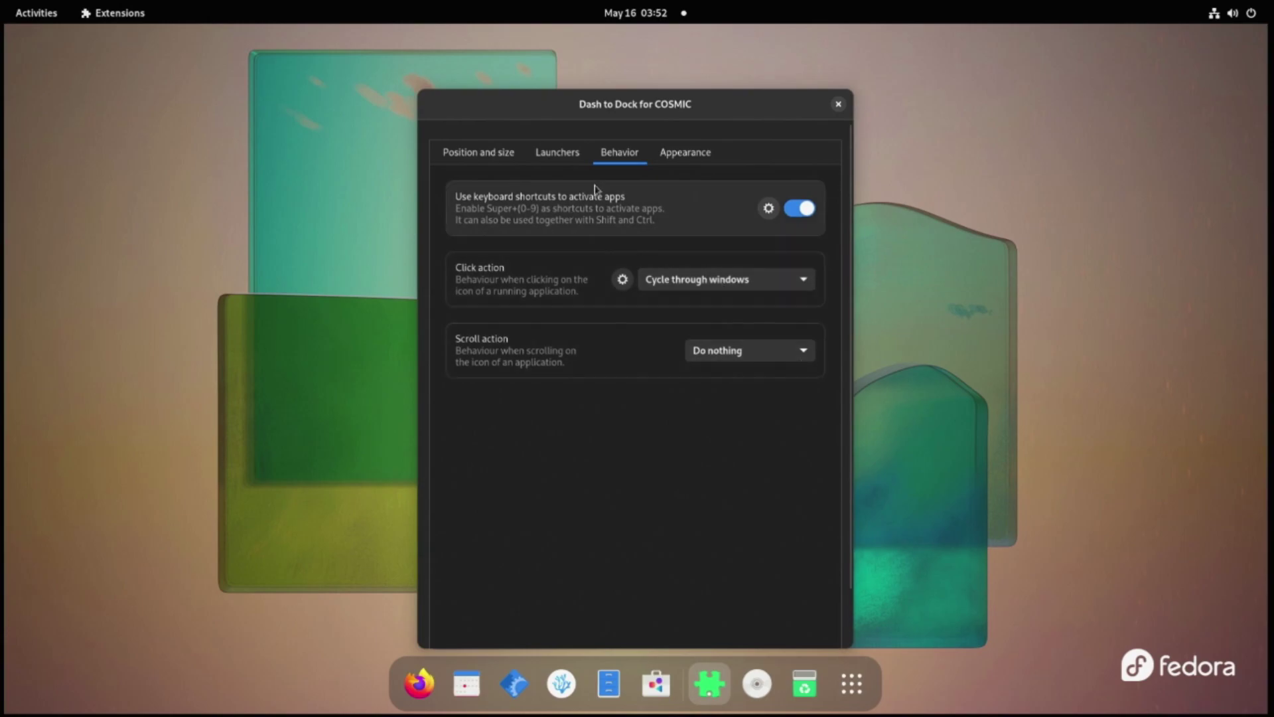
{"action": "left_click", "coordinate": [550, 158]}
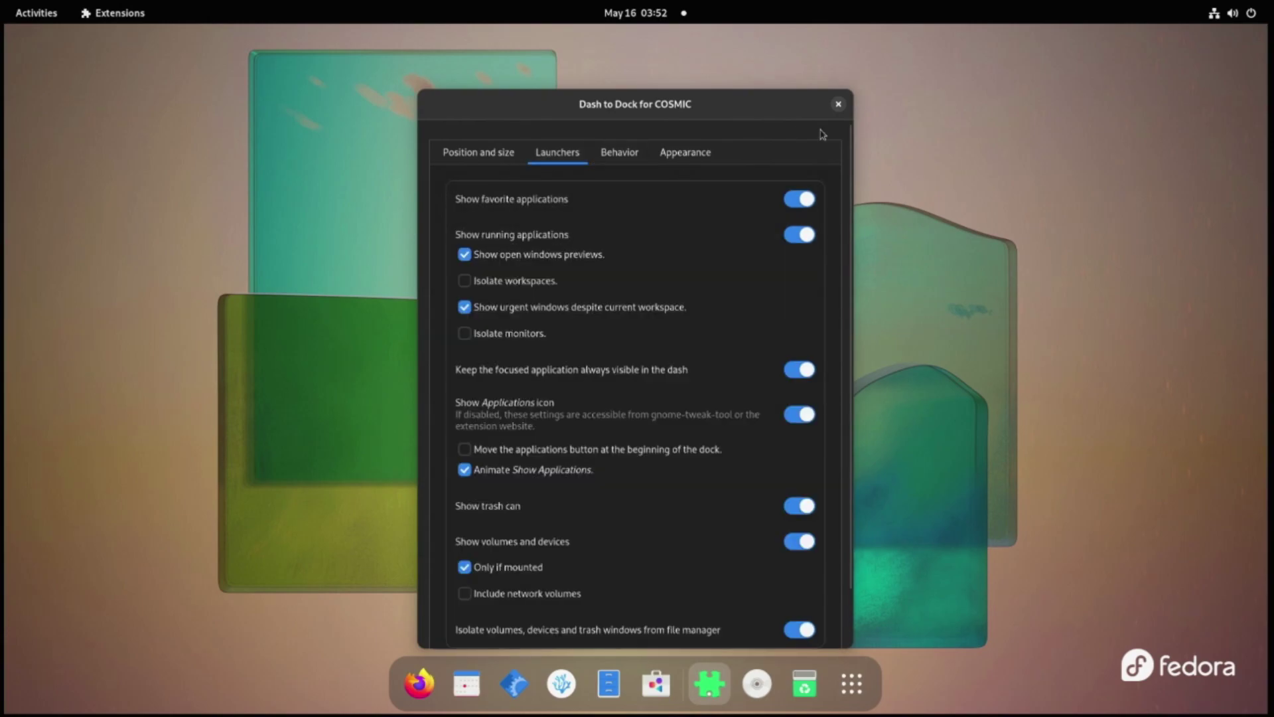
{"action": "left_click", "coordinate": [839, 106]}
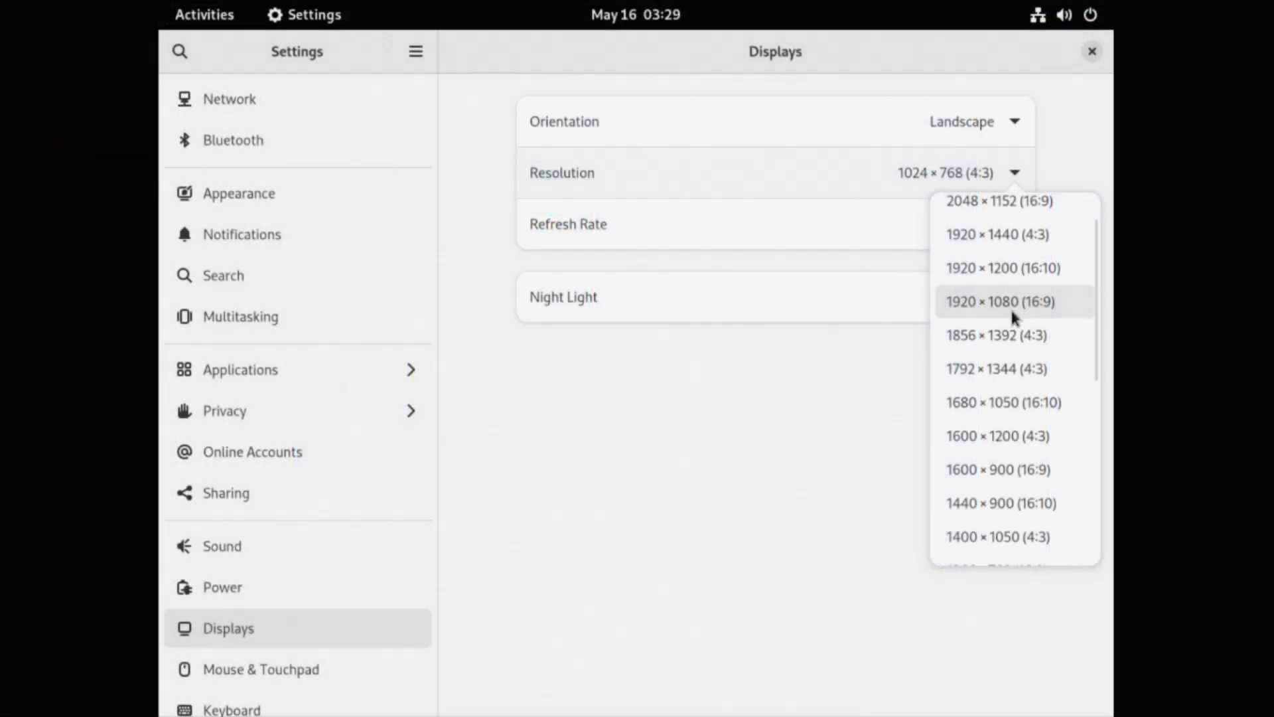
Change the display resolution to 1920×1080 and keep the changes
{"action": "left_click", "coordinate": [1015, 300]}
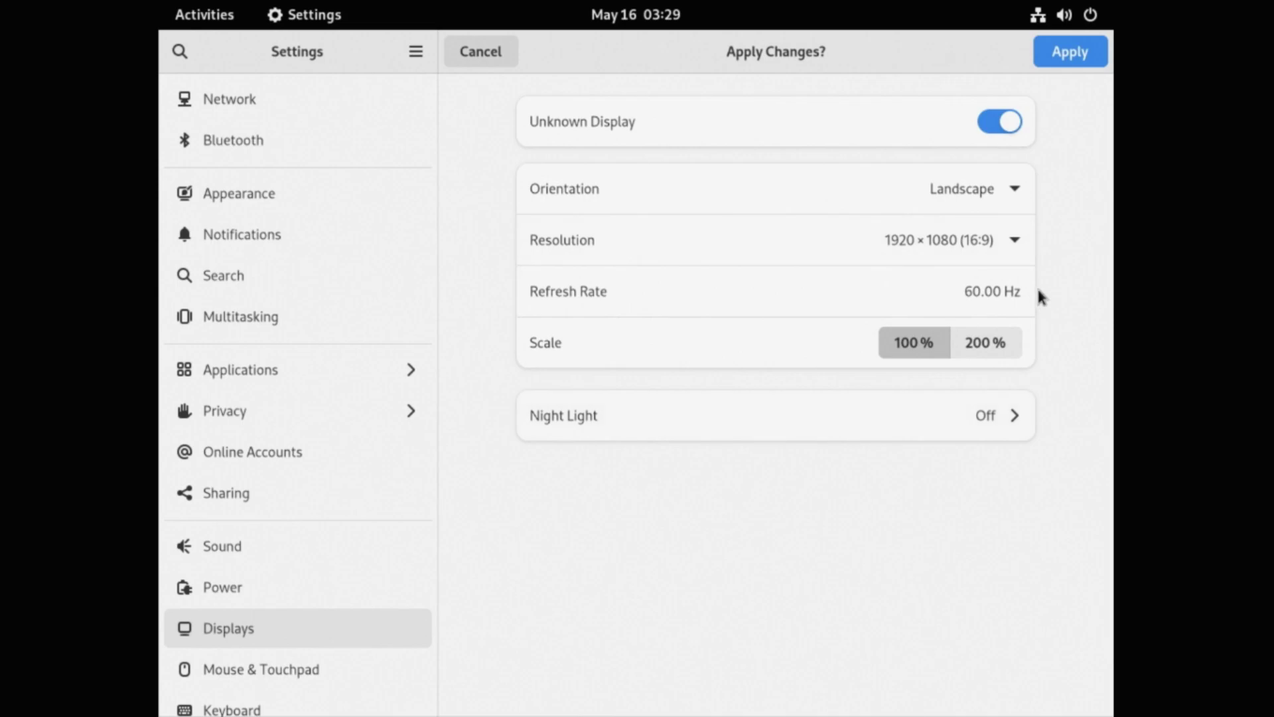
{"action": "left_click", "coordinate": [1061, 59]}
{"action": "left_click", "coordinate": [696, 399]}
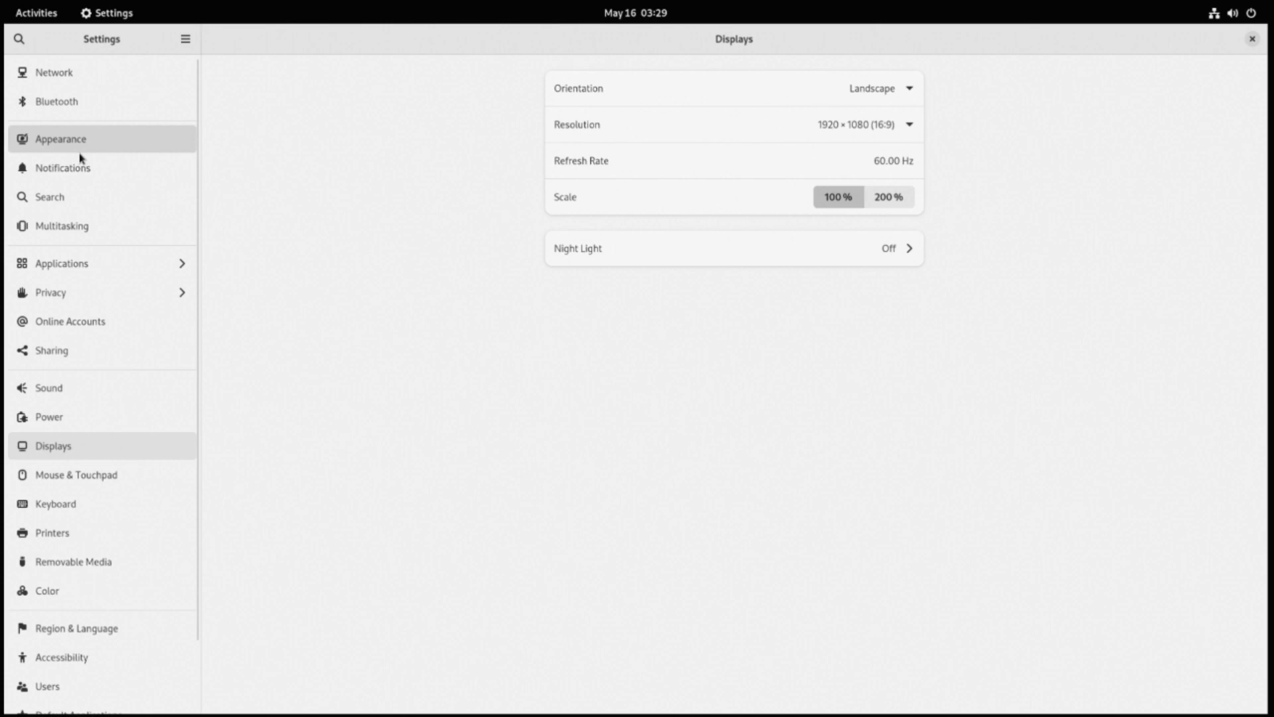
Switch the desktop appearance to the Dark style and close Settings
{"action": "left_click", "coordinate": [80, 136]}
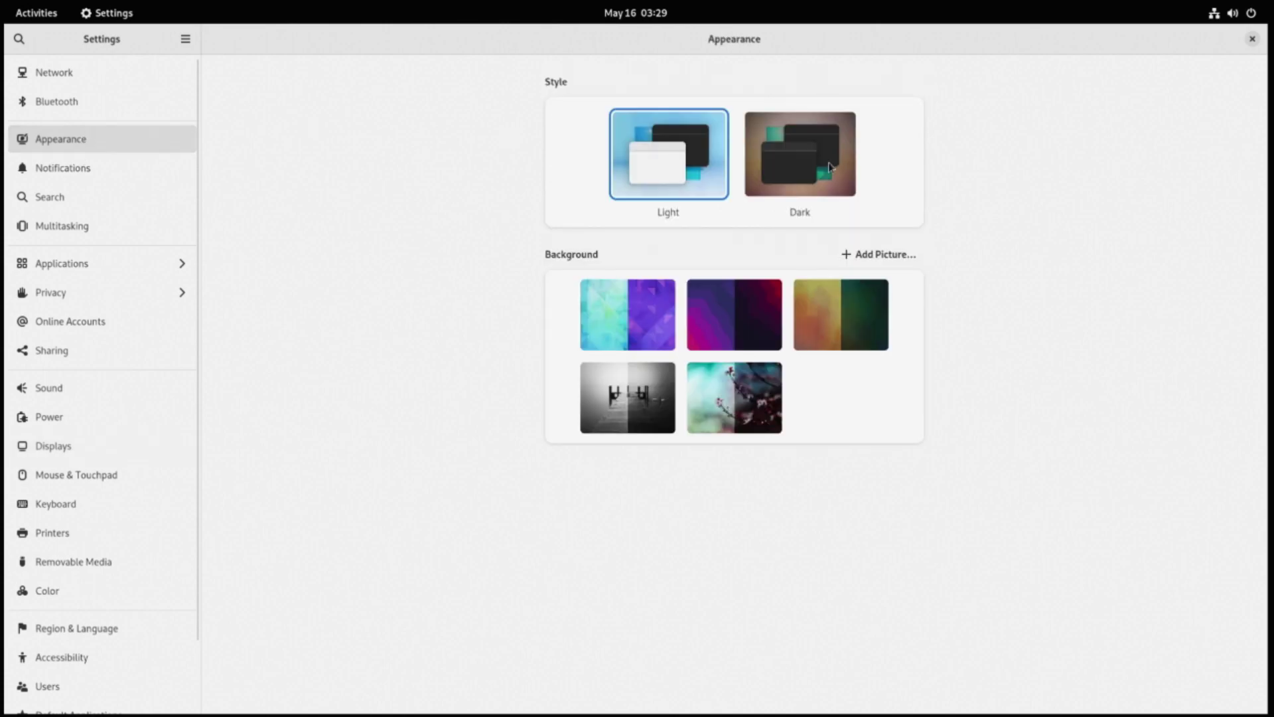
{"action": "left_click", "coordinate": [829, 165]}
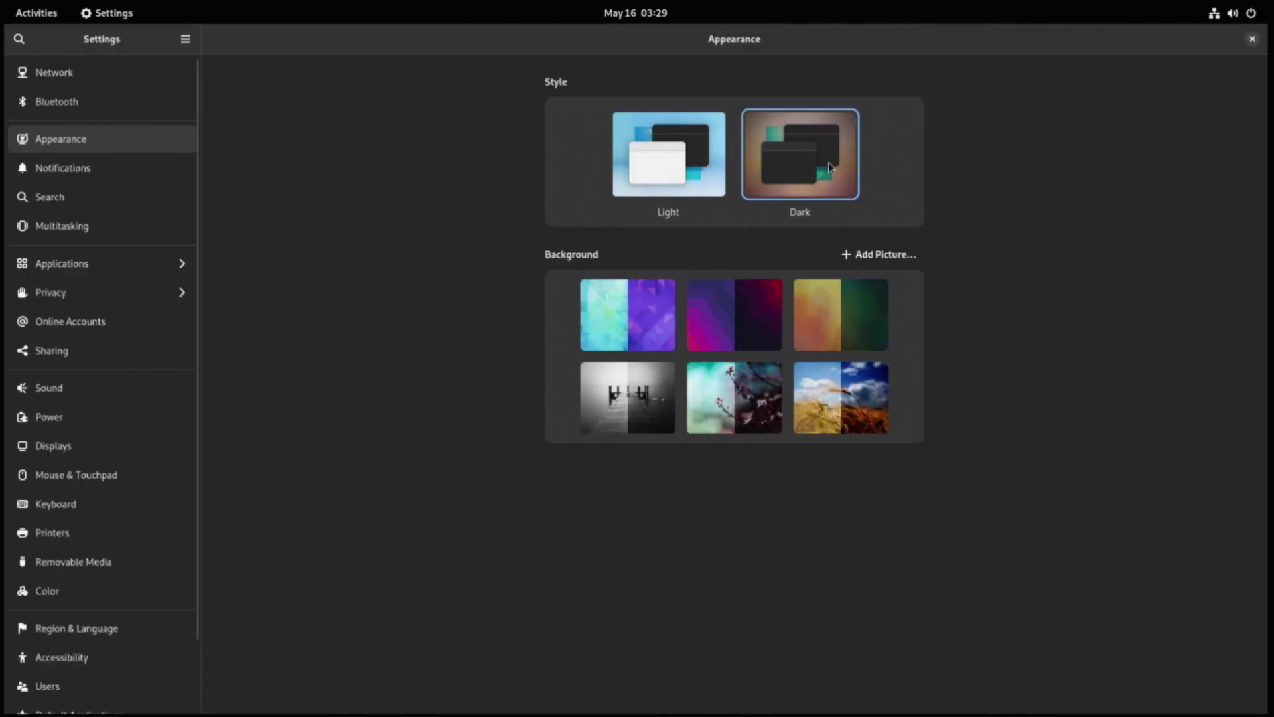
{"action": "left_click", "coordinate": [1253, 39]}
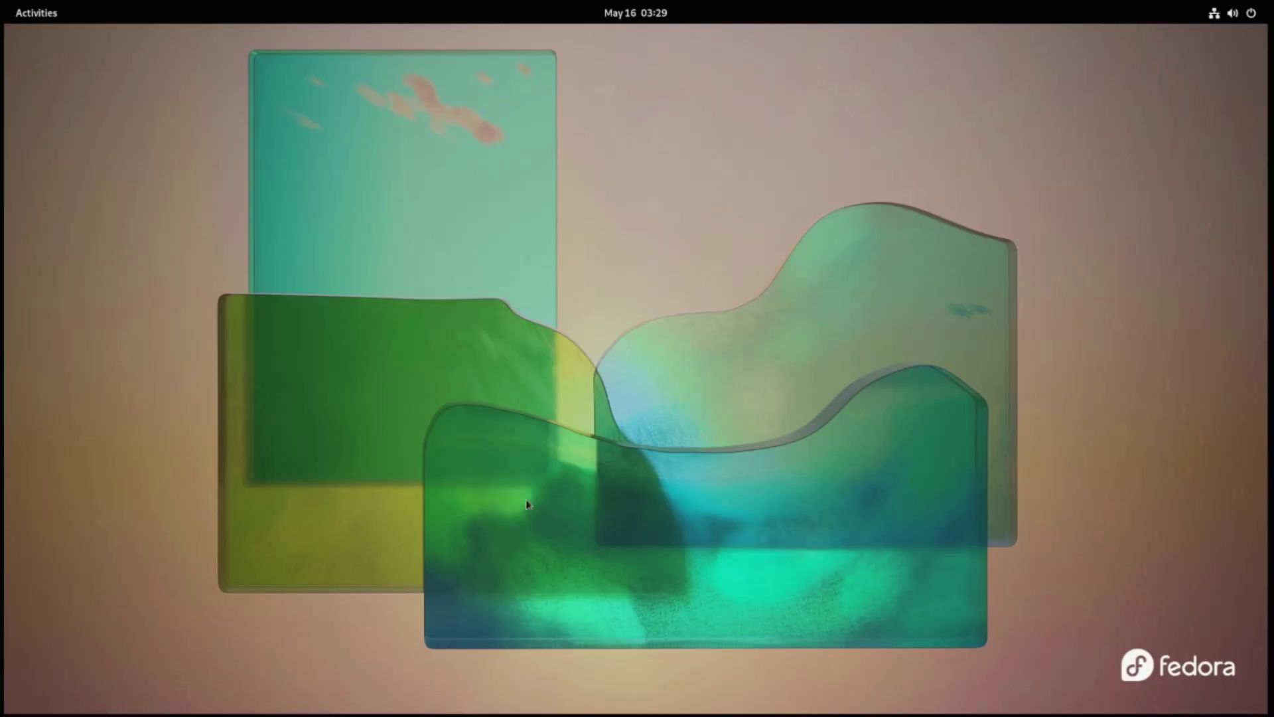
Review the available updates in GNOME Software, then launch Firefox from the dash
{"action": "left_click", "coordinate": [41, 17]}
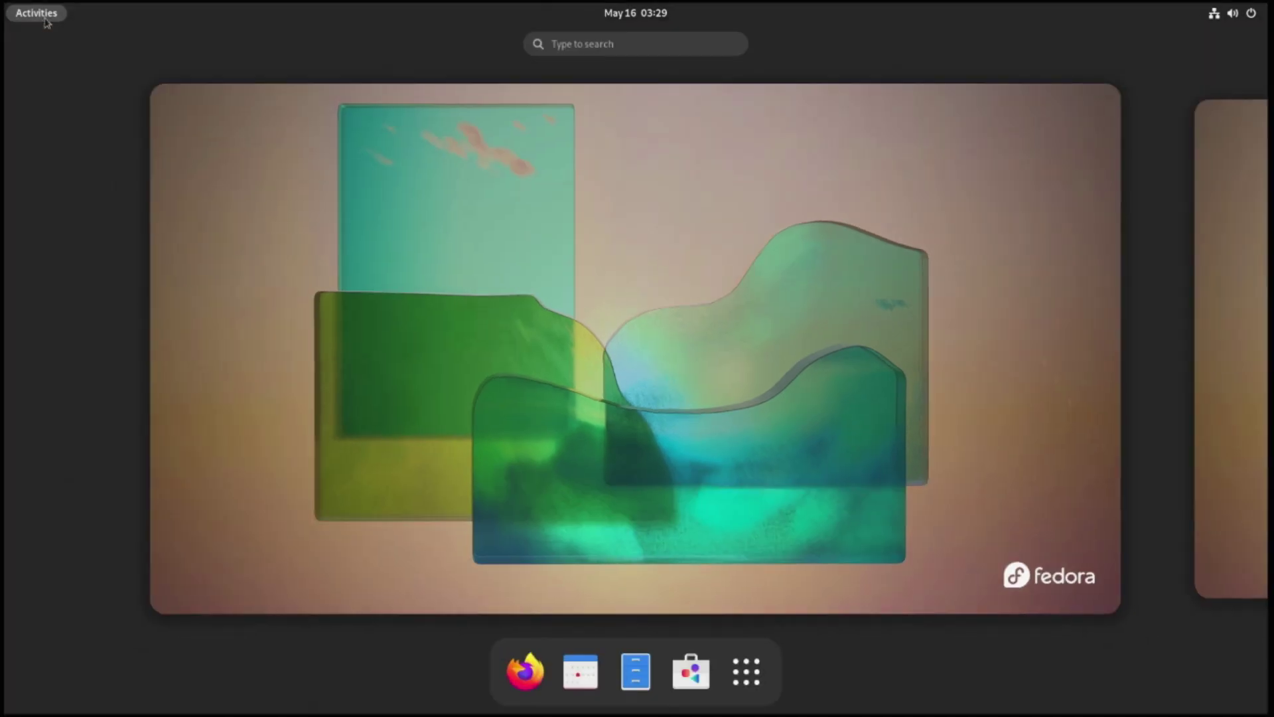
{"action": "left_click", "coordinate": [689, 670]}
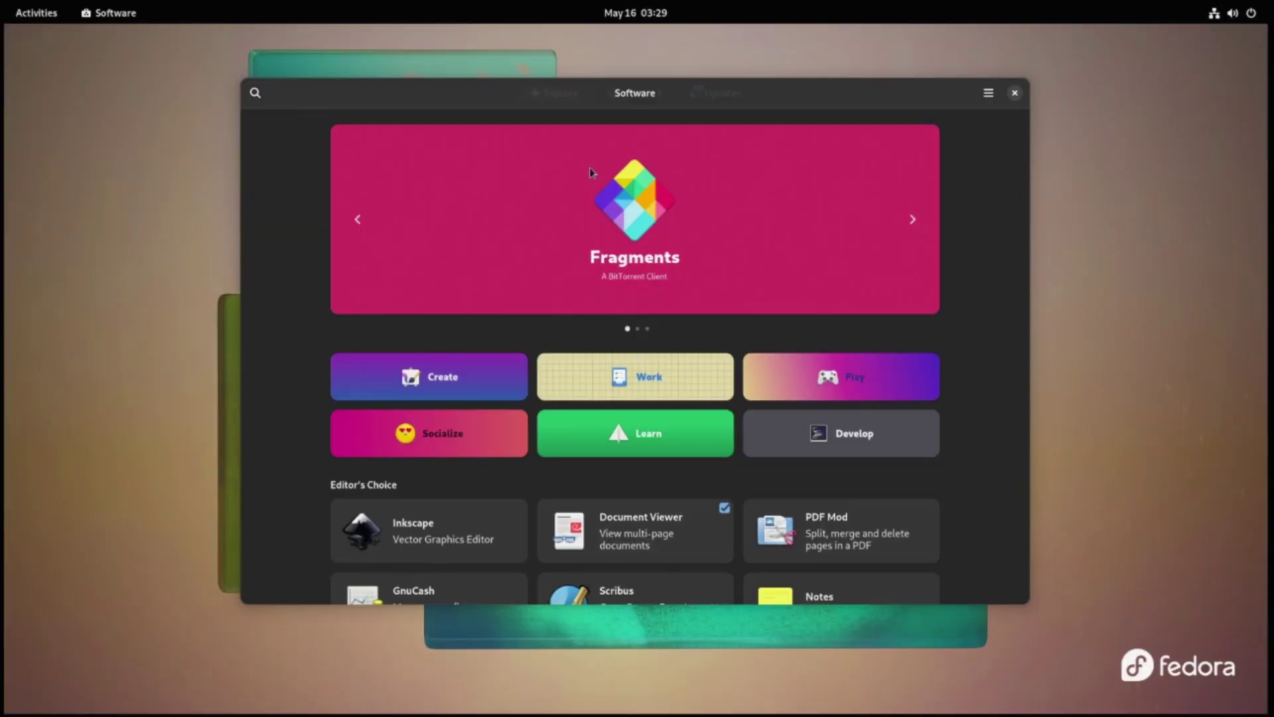
{"action": "left_click", "coordinate": [715, 93]}
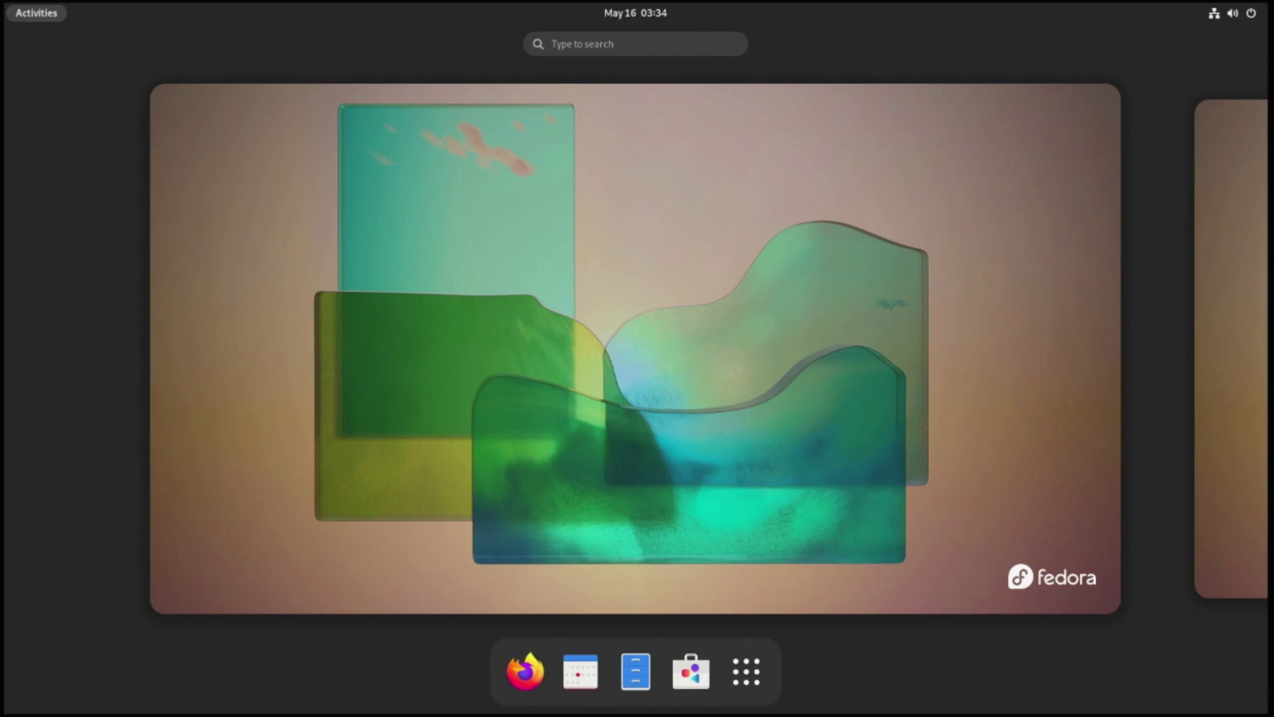
{"action": "left_click", "coordinate": [510, 666]}
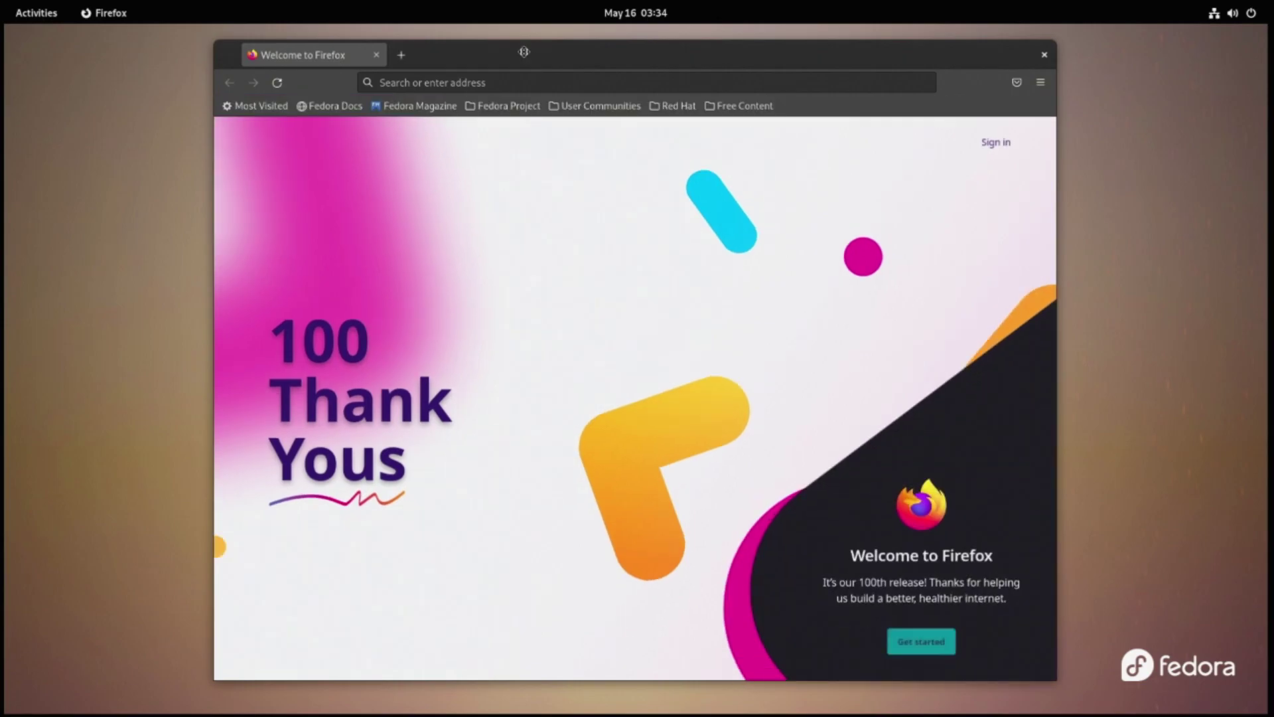
Load rpmfusion.org in Firefox
{"action": "left_click", "coordinate": [476, 83]}
{"action": "type", "text": "rp"}
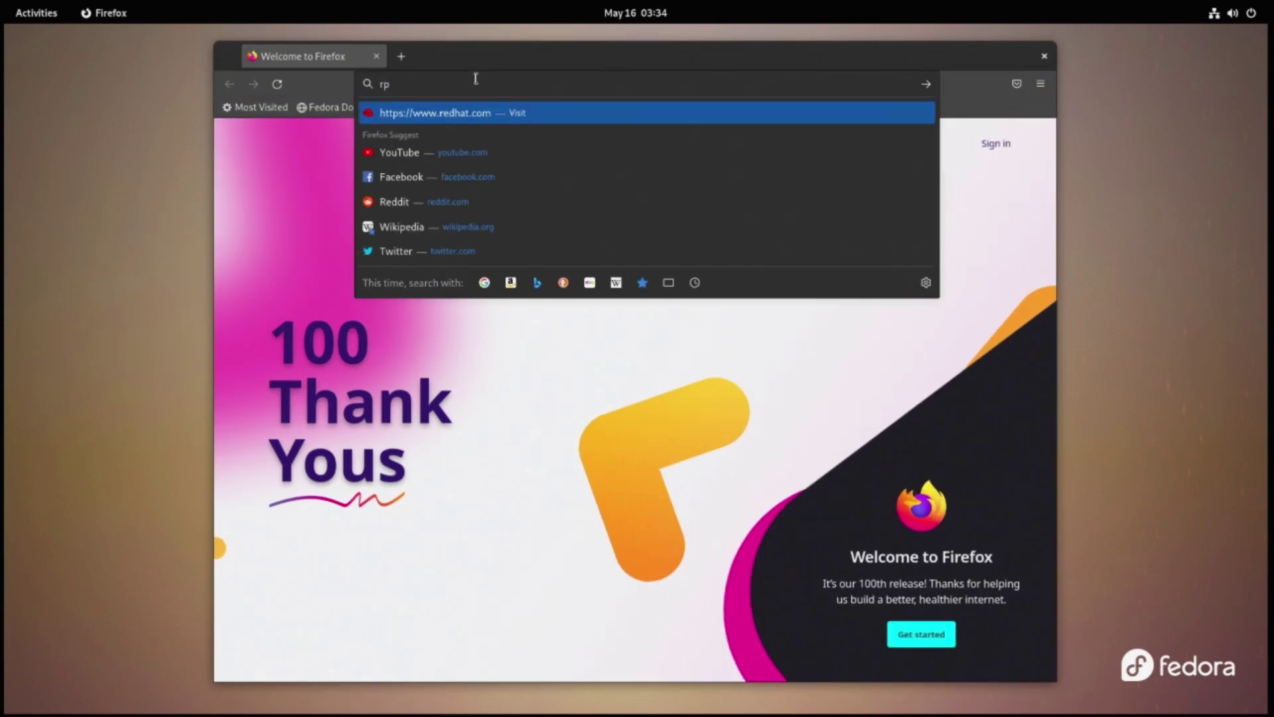
{"action": "type", "text": "mfusion.org"}
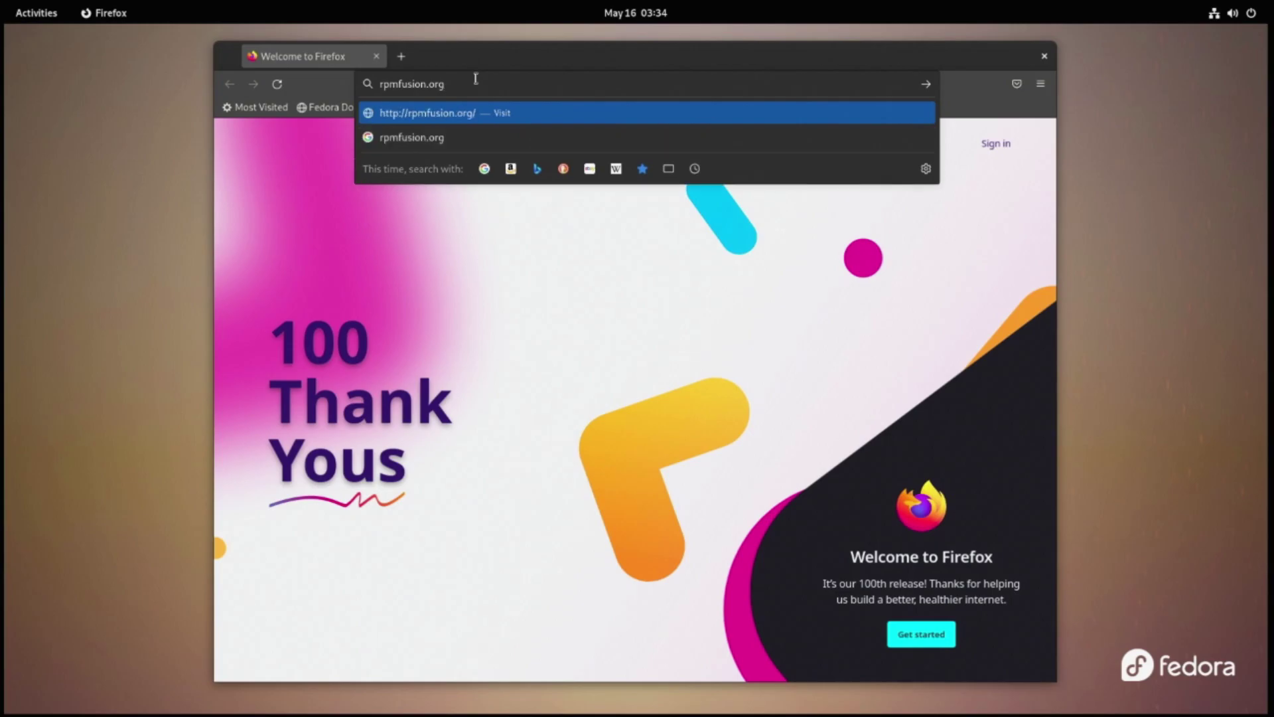
{"action": "key", "text": "Return"}
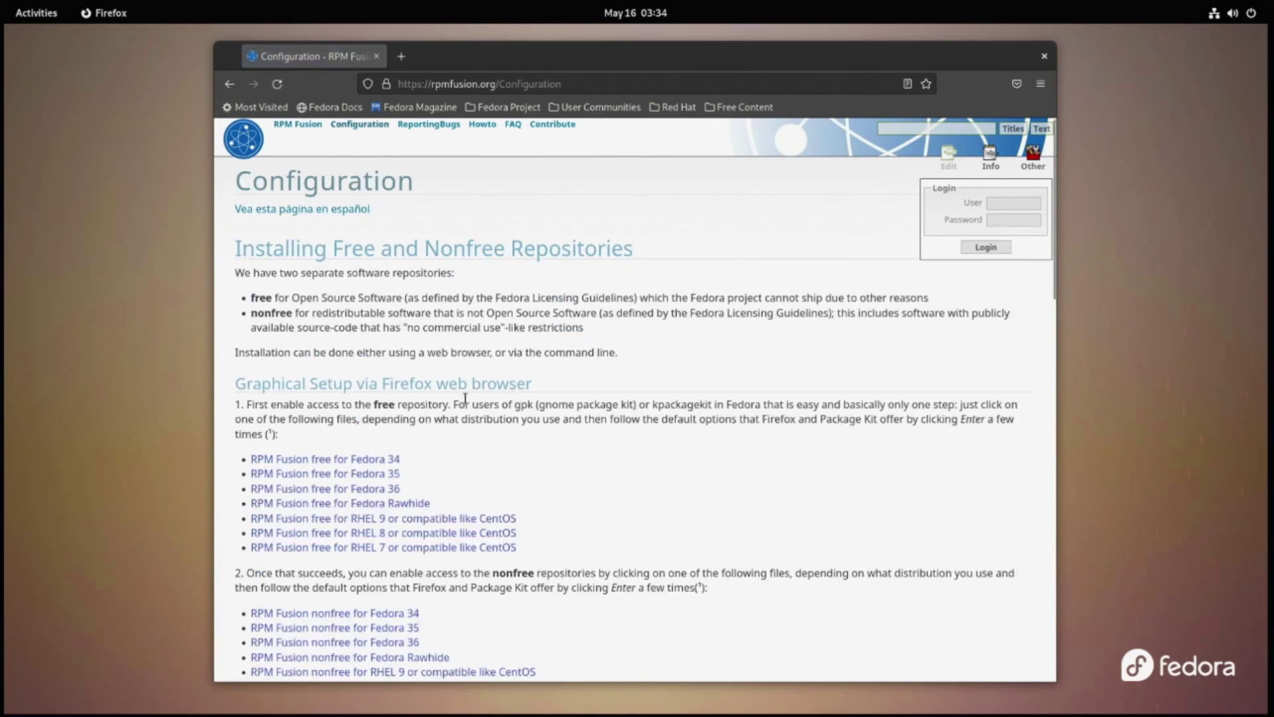
Copy the Fedora dnf command that installs the free and nonfree RPM Fusion repositories
{"action": "scroll", "coordinate": [472, 385], "scroll_direction": "down", "scroll_amount": 8}
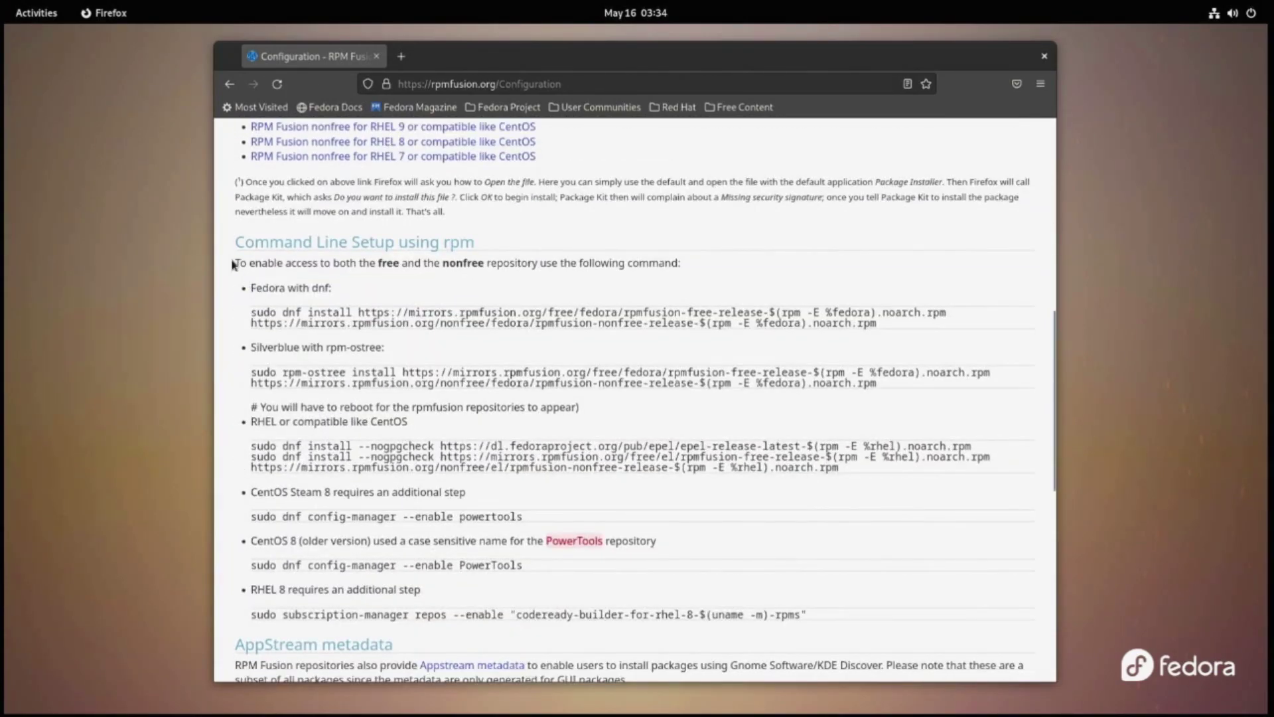
{"action": "left_click_drag", "start_coordinate": [233, 264], "coordinate": [695, 272]}
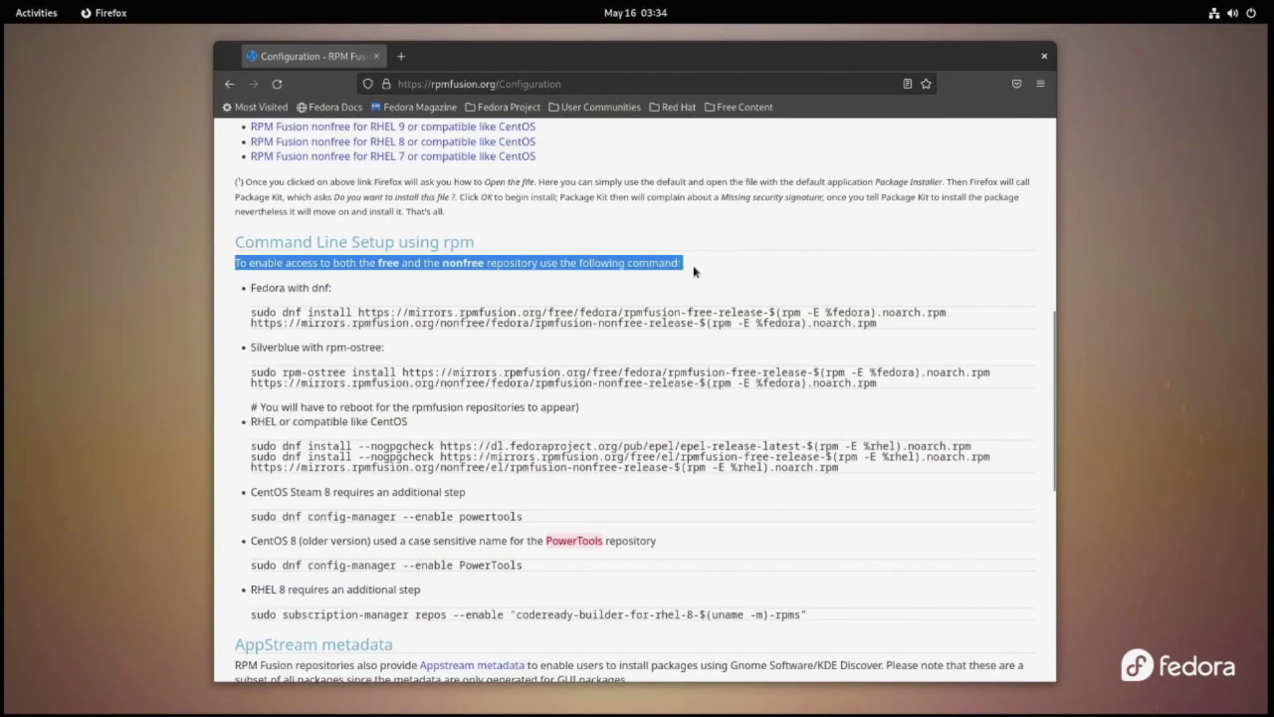
{"action": "left_click_drag", "start_coordinate": [240, 307], "coordinate": [943, 341]}
{"action": "right_click", "coordinate": [765, 310]}
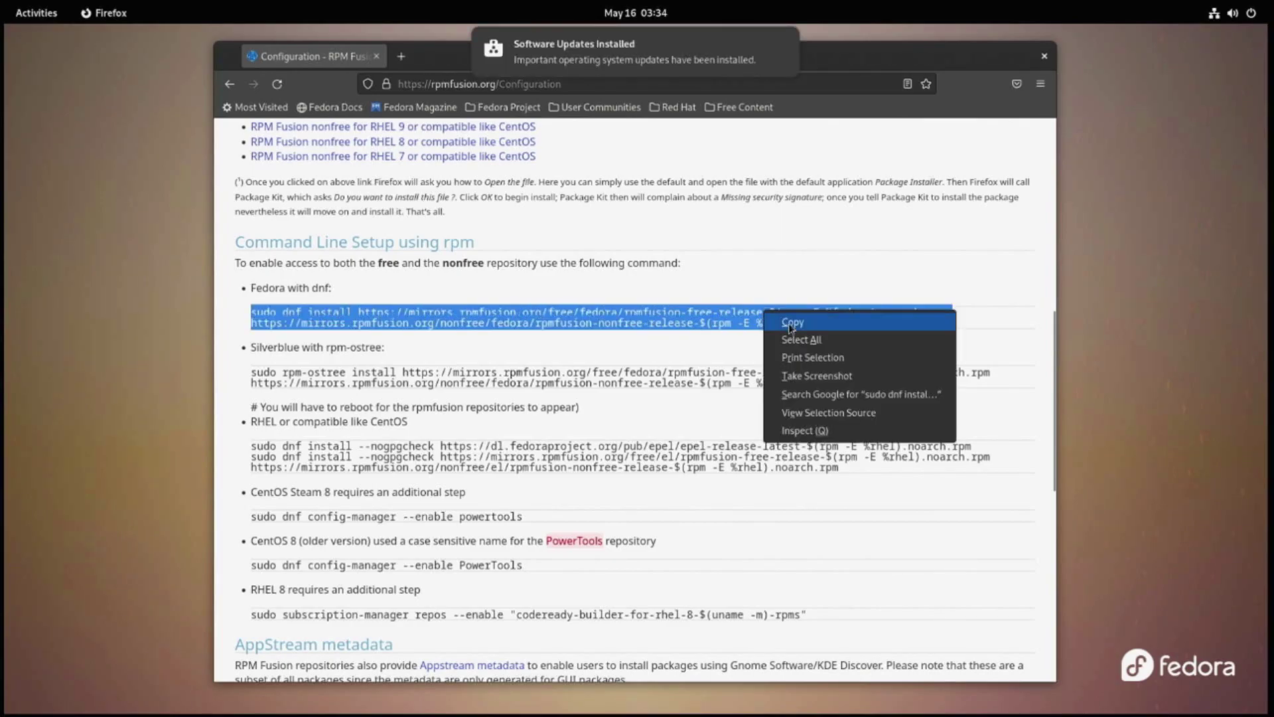
{"action": "left_click", "coordinate": [887, 312]}
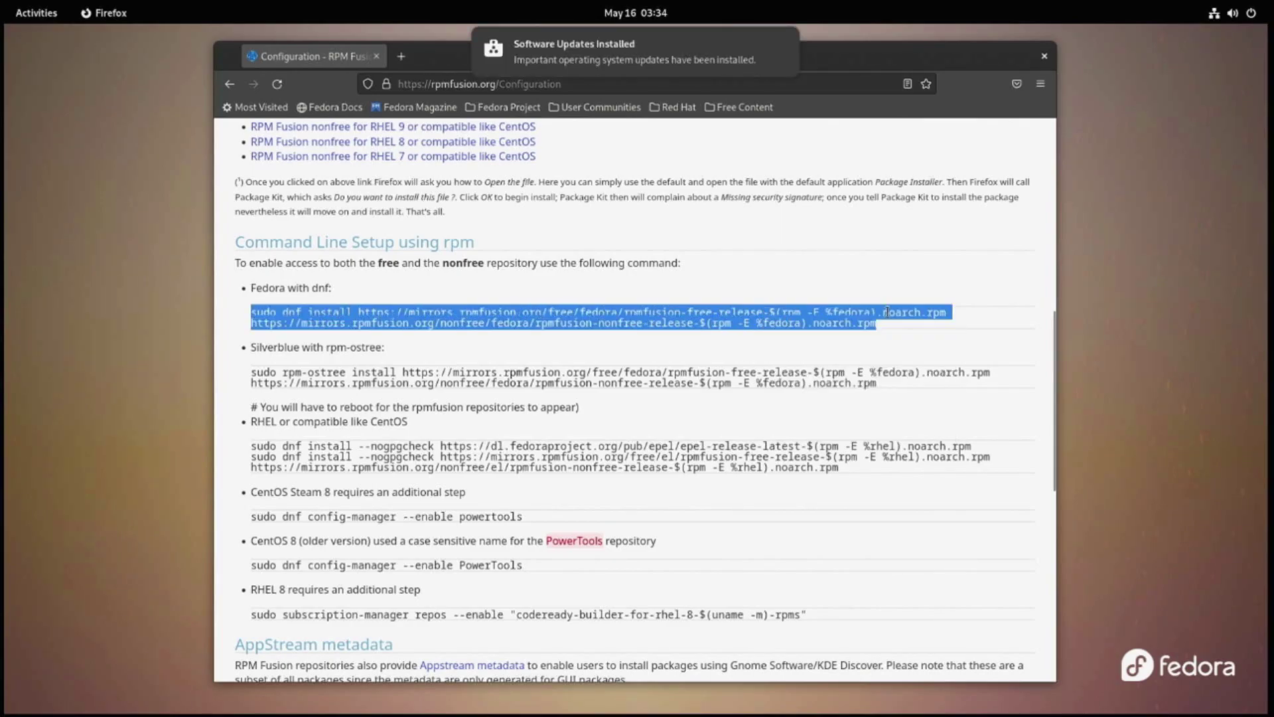
{"action": "left_click", "coordinate": [31, 12]}
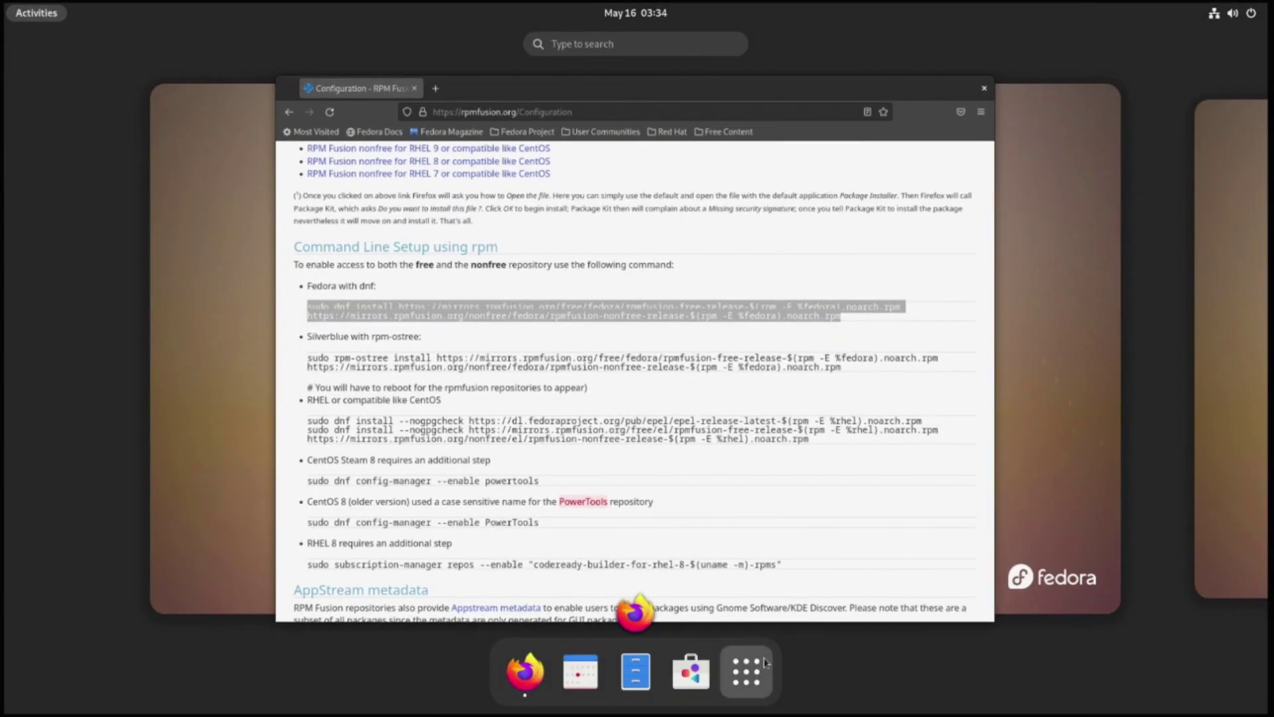
Open a Terminal from the app grid and enlarge its text
{"action": "left_click", "coordinate": [764, 657]}
{"action": "left_click", "coordinate": [821, 378]}
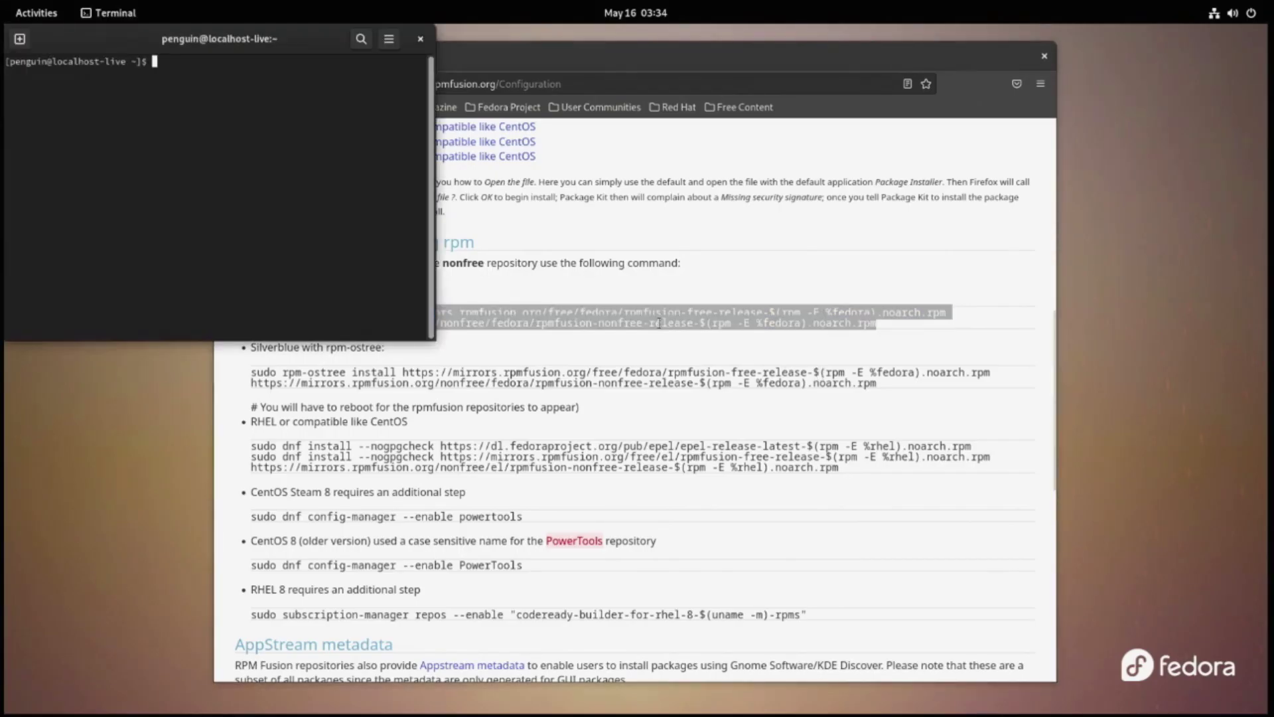
{"action": "key", "text": "ctrl+plus"}
{"action": "key", "text": "ctrl+plus"}
{"action": "key", "text": "ctrl+plus"}
{"action": "key", "text": "ctrl+plus"}
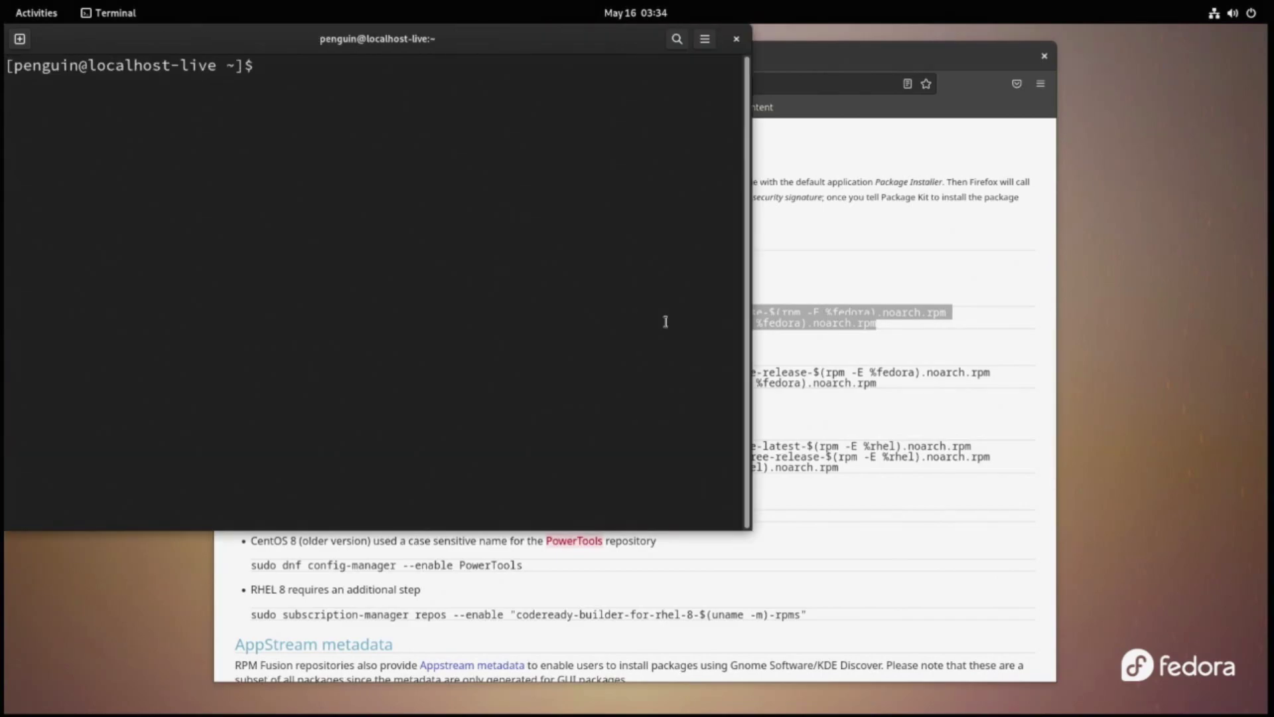
Paste and run the RPM Fusion dnf install, giving the sudo password and confirming with y
{"action": "key", "text": "ctrl+shift+v"}
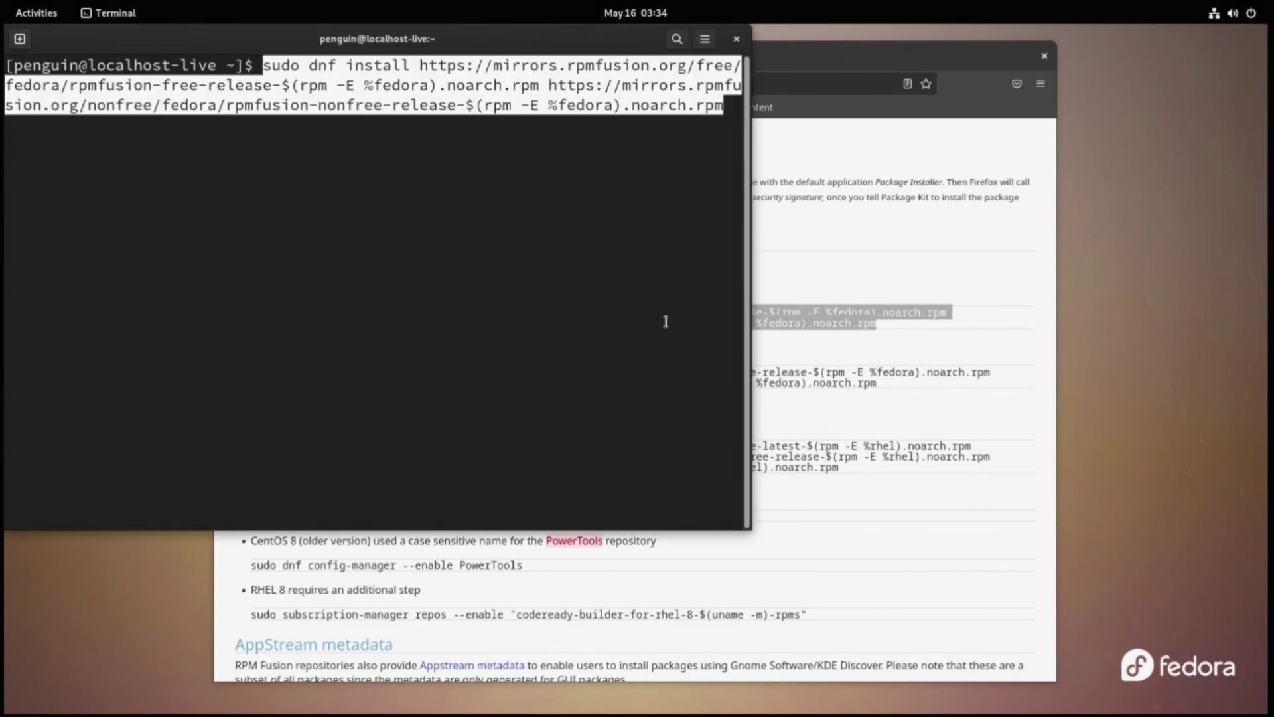
{"action": "key", "text": "Return"}
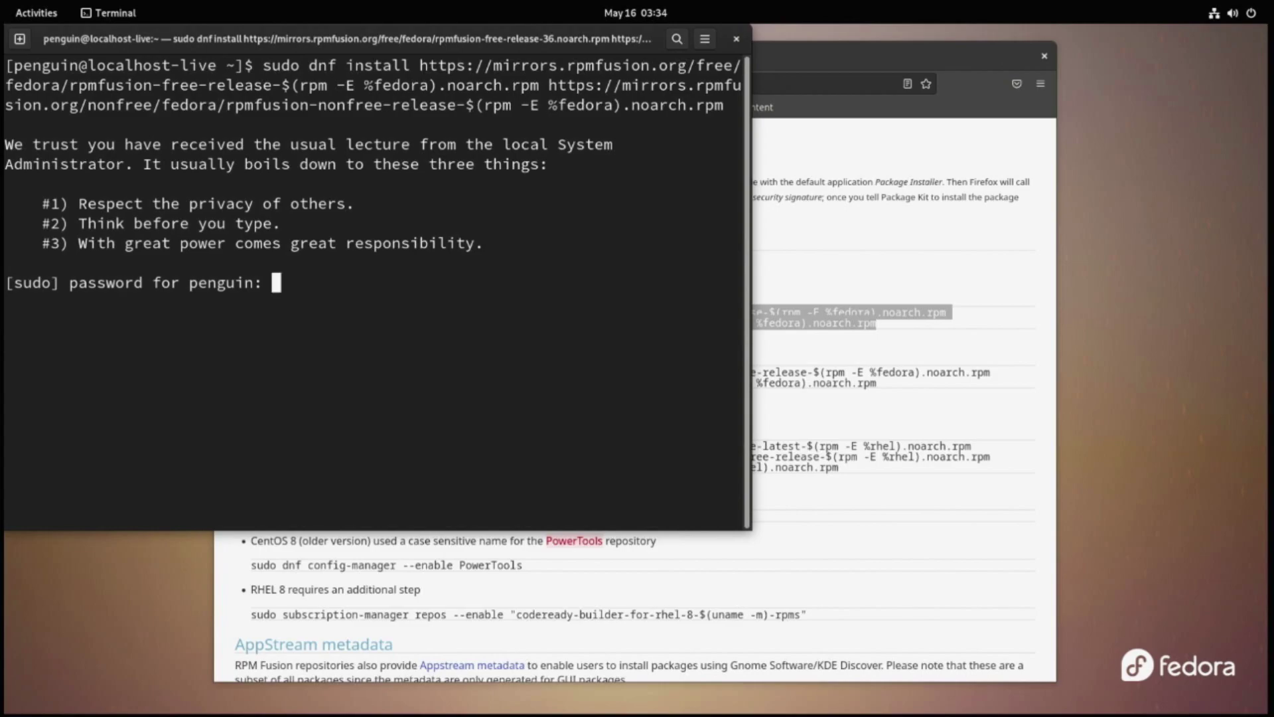
{"action": "key", "text": "Return"}
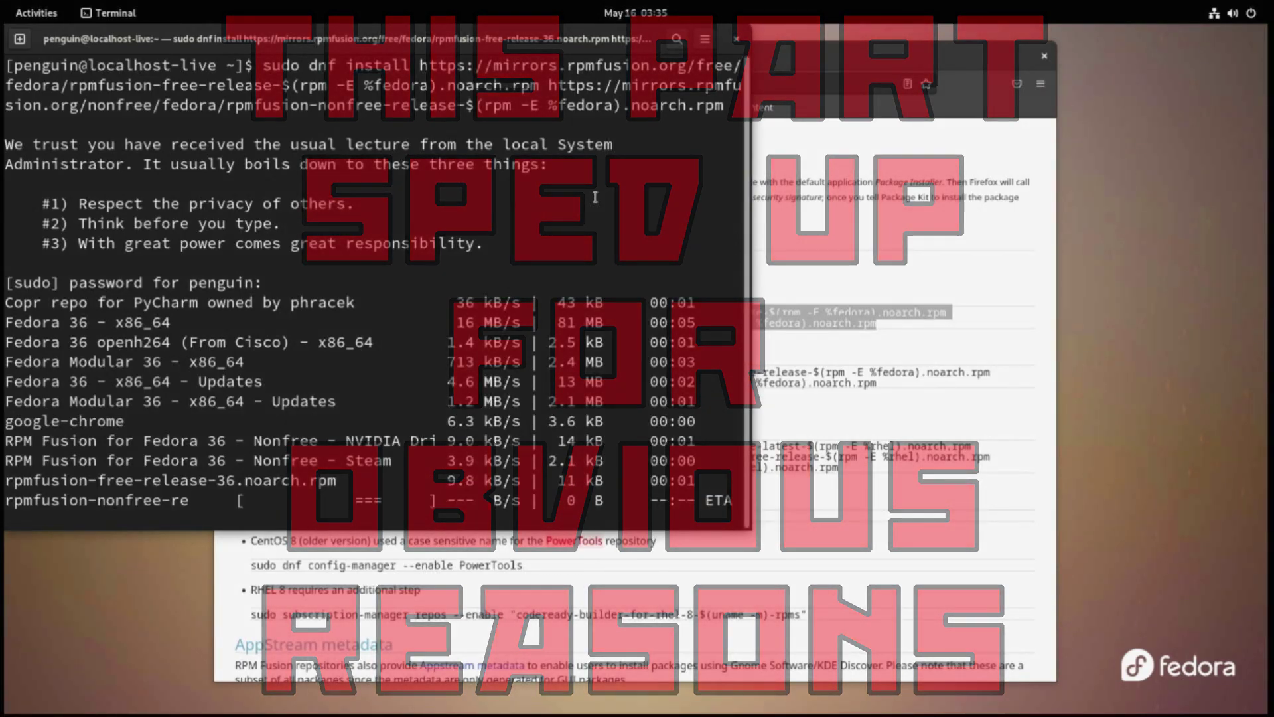
{"action": "type", "text": "y"}
{"action": "key", "text": "Return"}
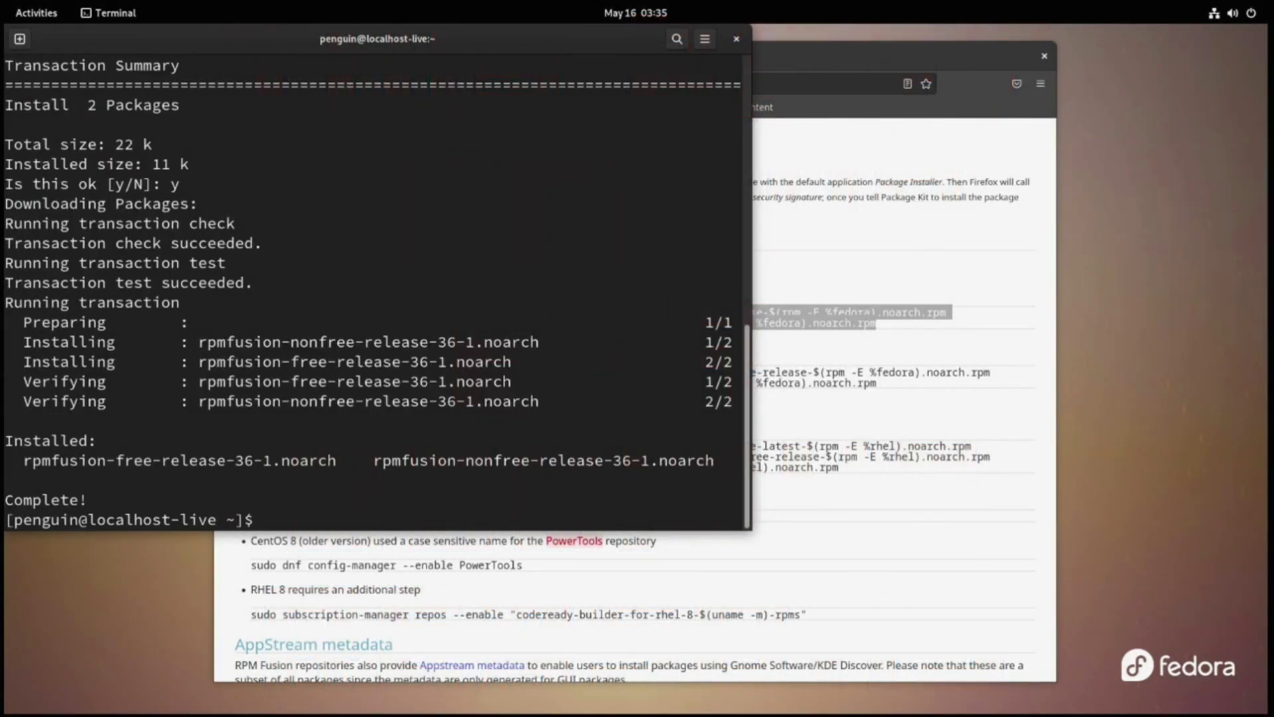
Select the AppStream metadata command 'sudo dnf groupupdate core' on the RPM Fusion page
{"action": "left_click", "coordinate": [894, 68]}
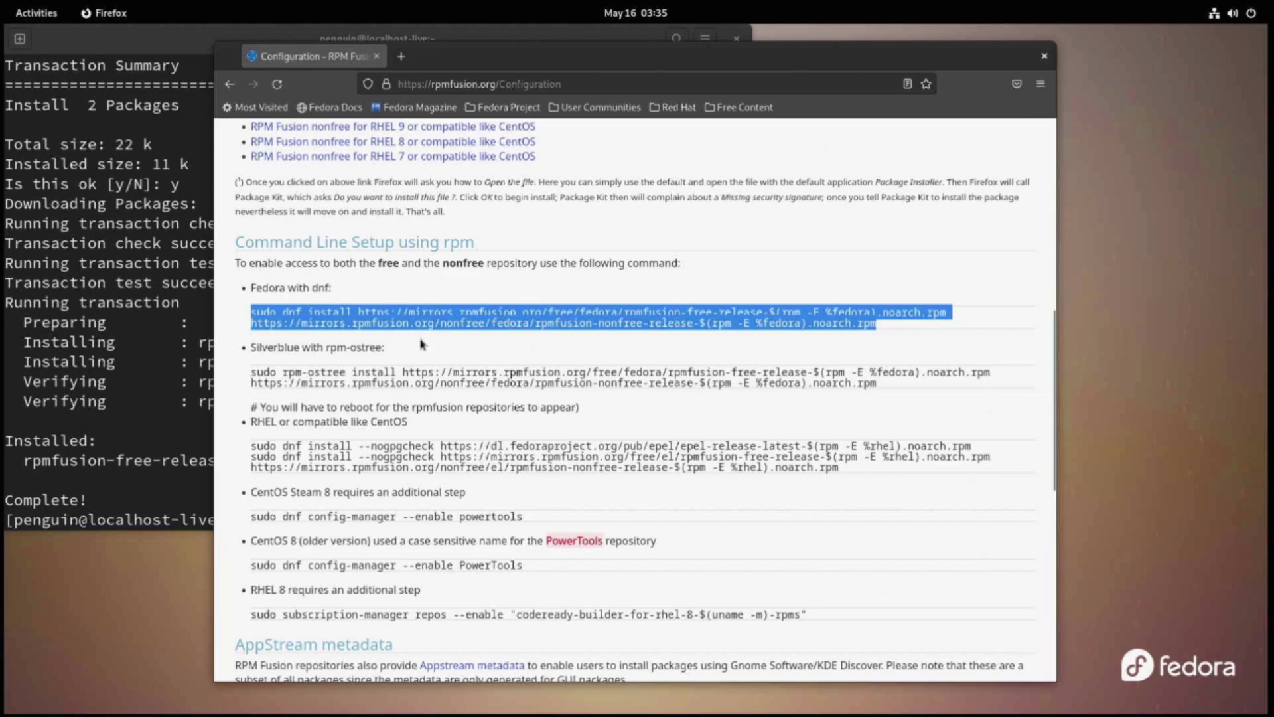
{"action": "scroll", "coordinate": [432, 383], "scroll_direction": "down", "scroll_amount": 5}
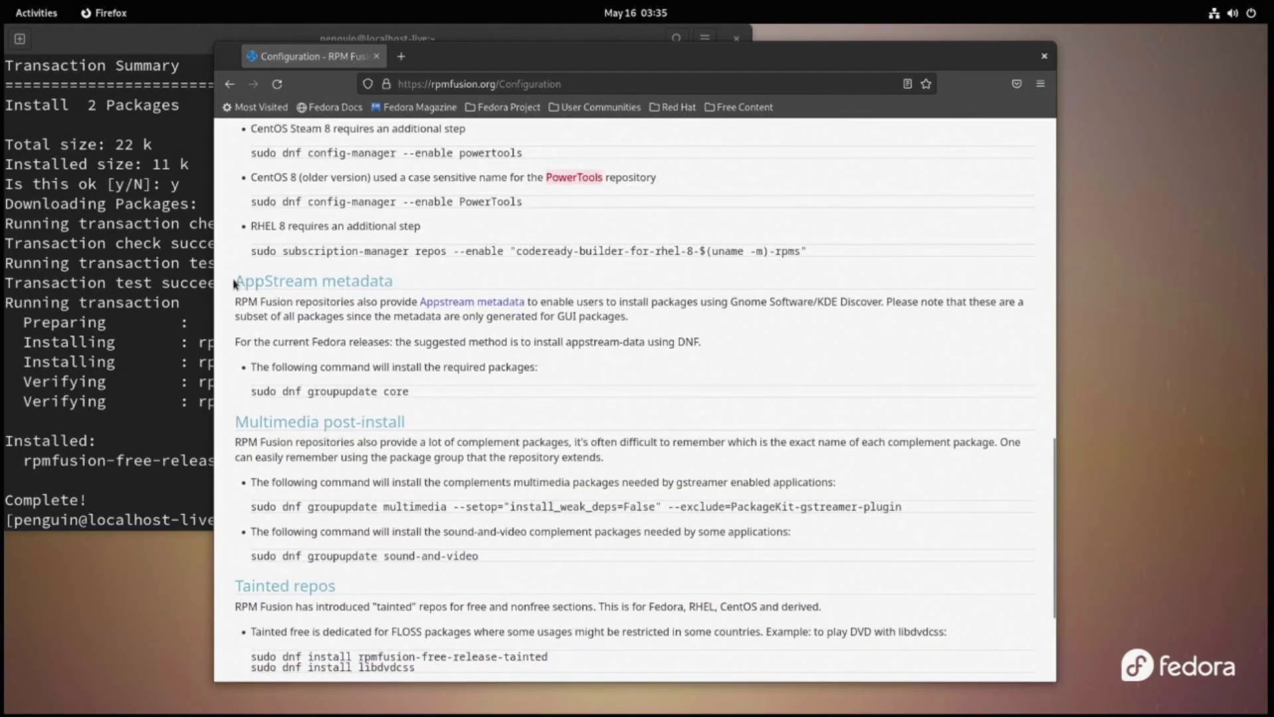
{"action": "left_click_drag", "start_coordinate": [235, 283], "coordinate": [422, 285]}
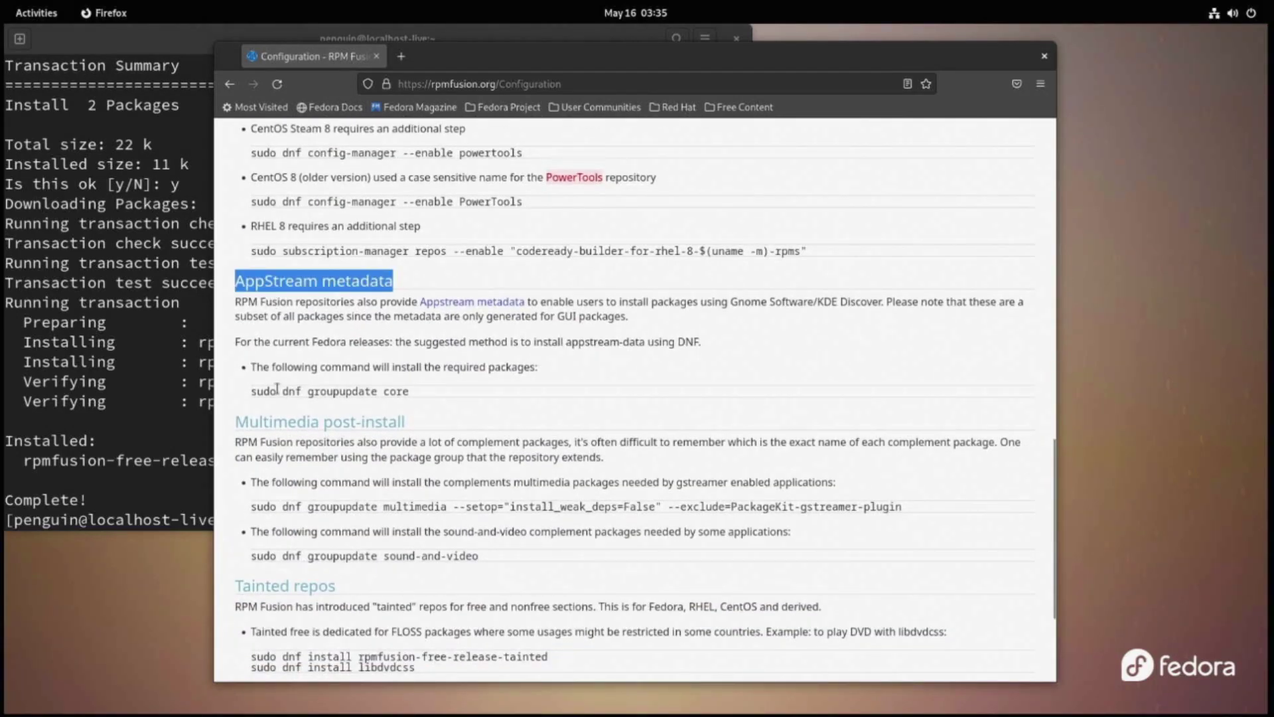
{"action": "left_click_drag", "start_coordinate": [252, 394], "coordinate": [419, 402]}
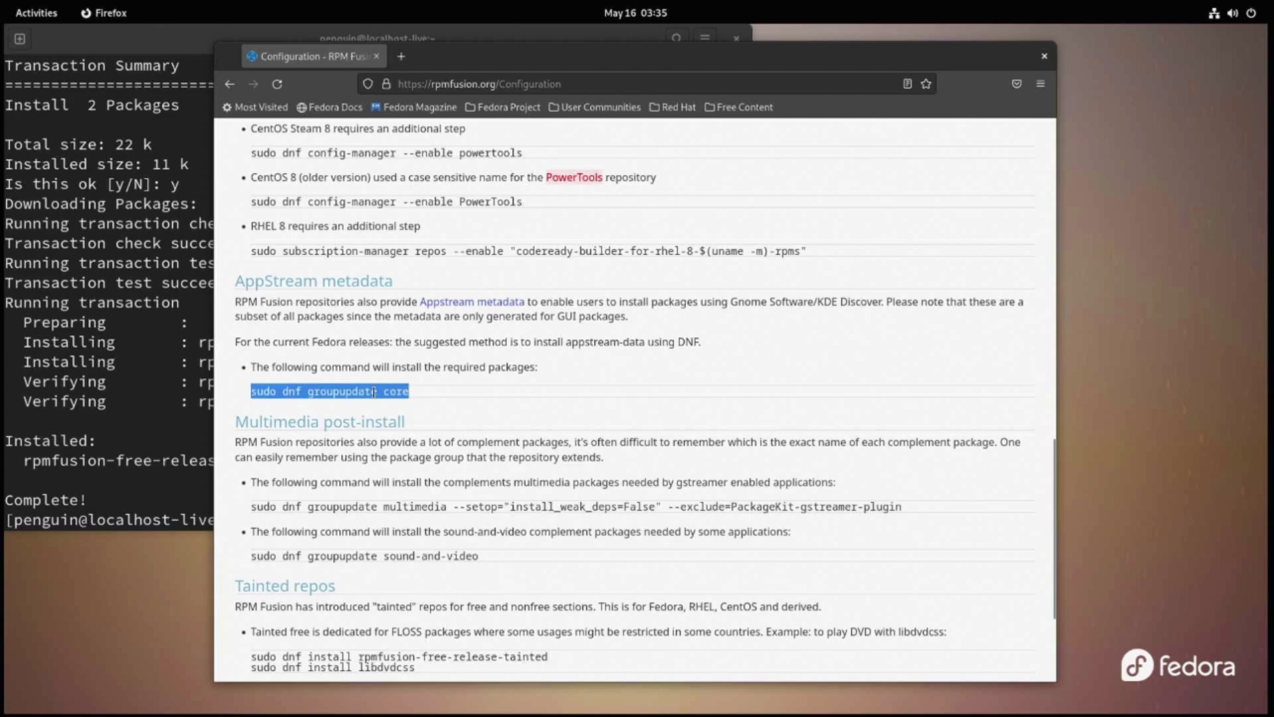
{"action": "right_click", "coordinate": [374, 391]}
Copy and run 'sudo dnf groupupdate core' in the terminal, confirming the transaction with y
{"action": "left_click", "coordinate": [401, 404]}
{"action": "key", "text": "alt+Tab"}
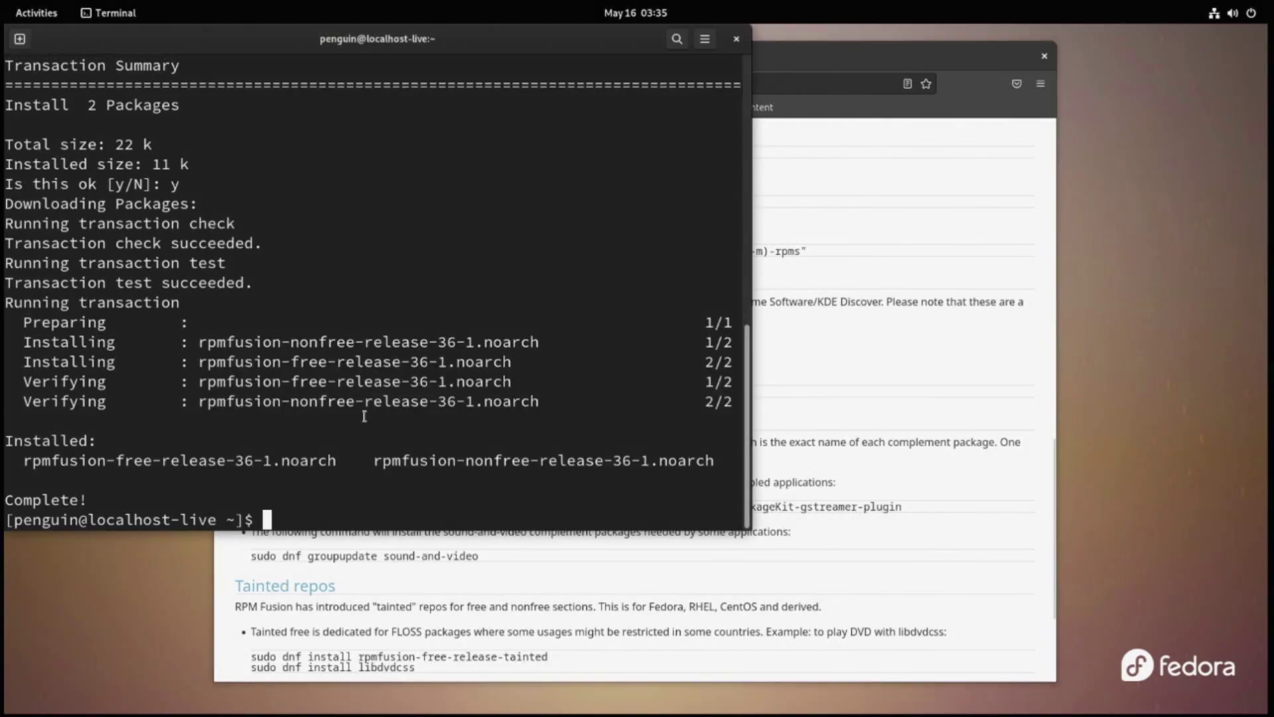
{"action": "key", "text": "ctrl+shift+v"}
{"action": "key", "text": "Return"}
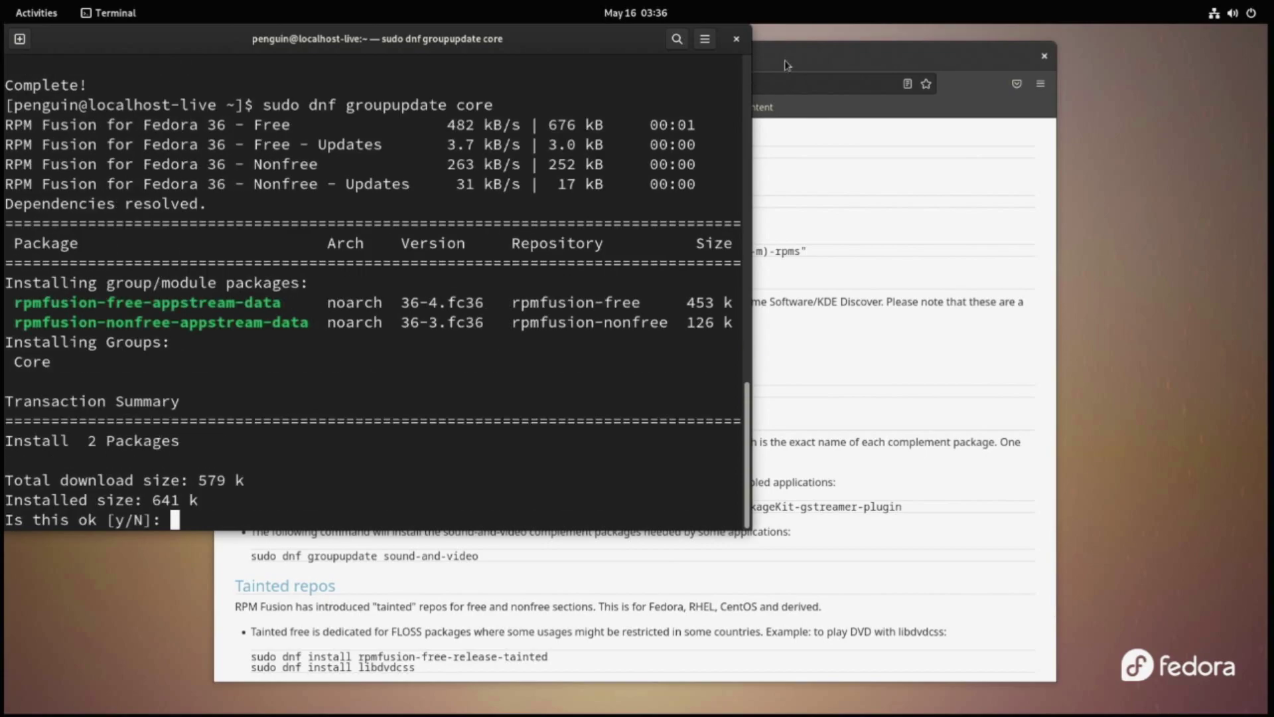
{"action": "type", "text": "y"}
{"action": "key", "text": "Return"}
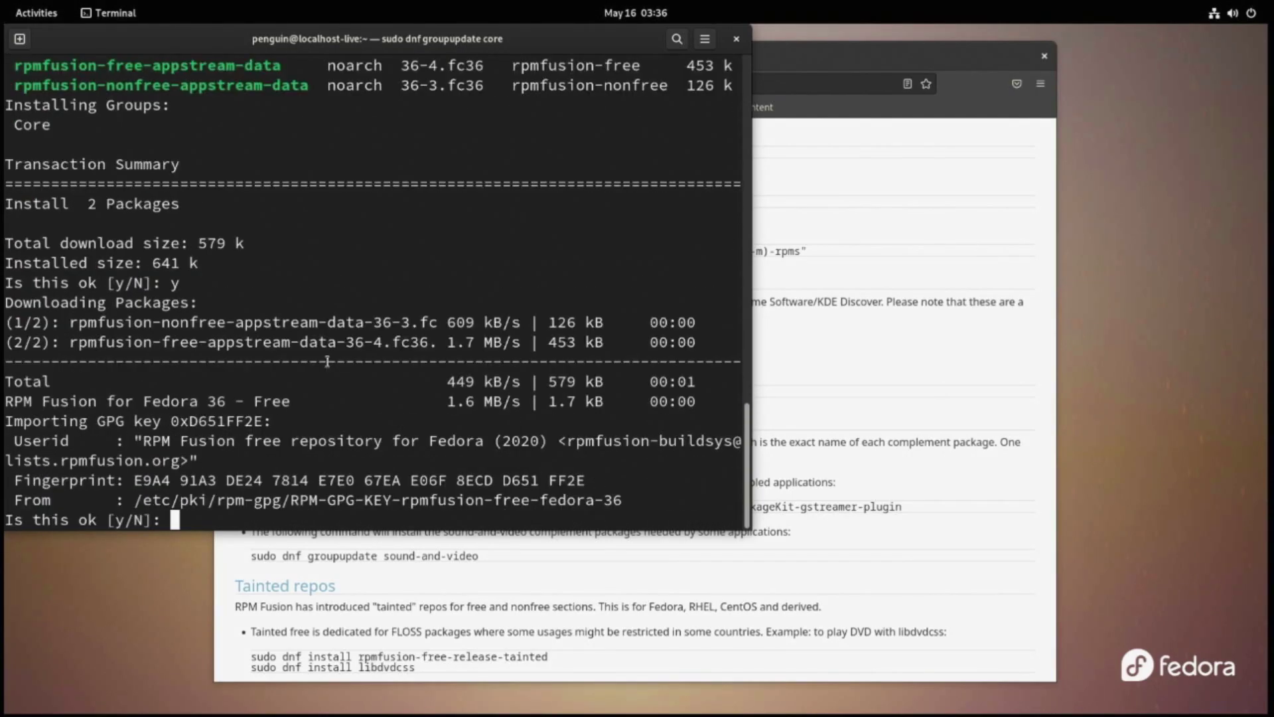
Accept importing both the RPM Fusion free and nonfree GPG keys
{"action": "type", "text": "y"}
{"action": "key", "text": "Return"}
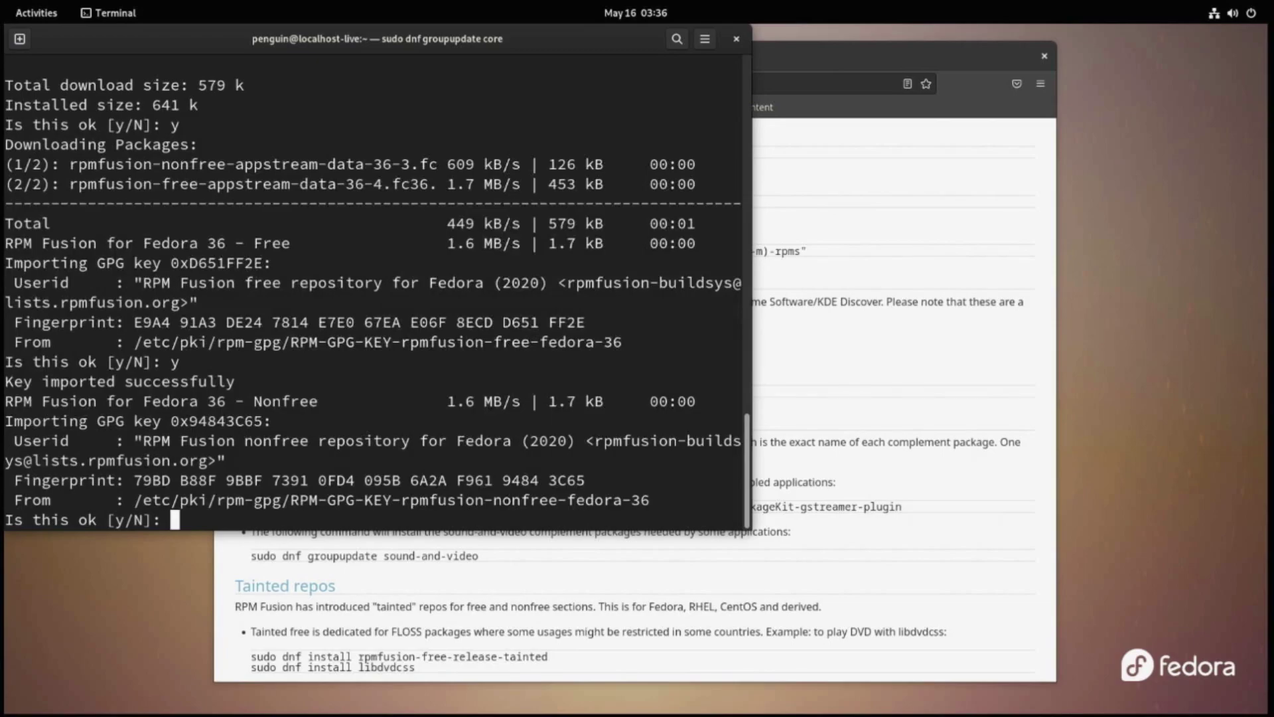
{"action": "type", "text": "y"}
{"action": "key", "text": "Return"}
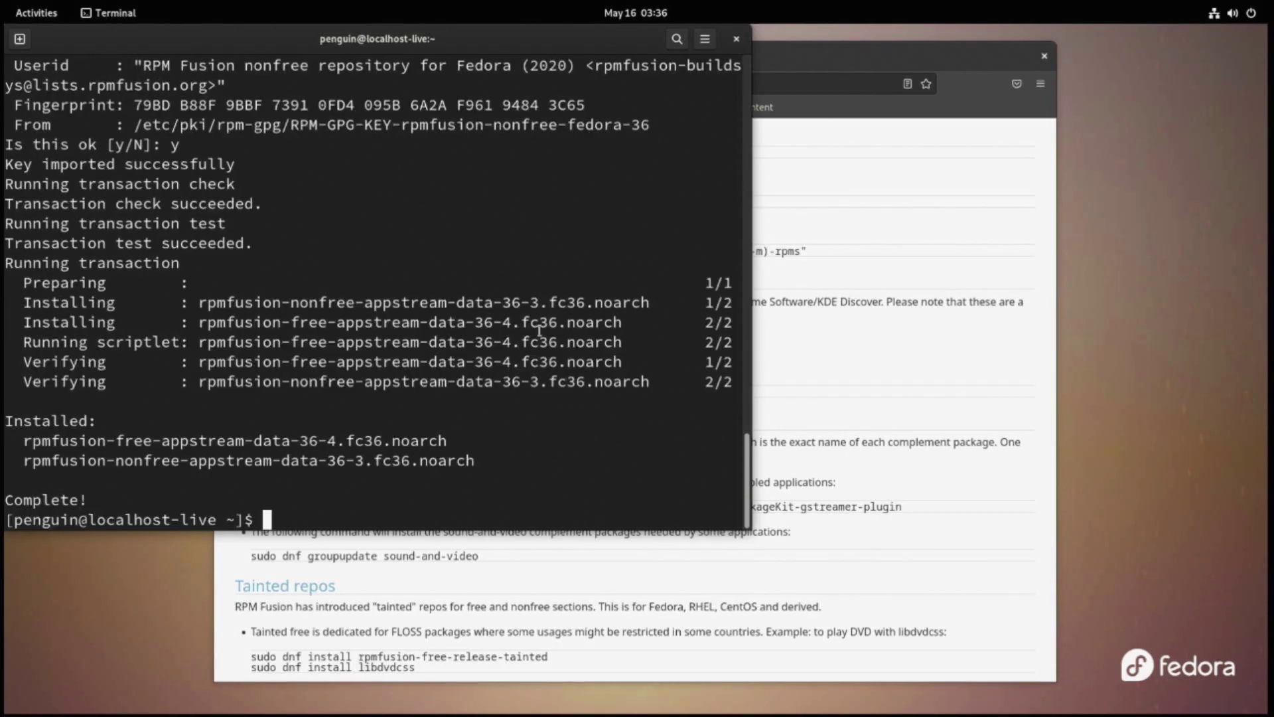
Copy the Multimedia post-install groupupdate command from the RPM Fusion page, then return to the terminal
{"action": "left_click", "coordinate": [892, 61]}
{"action": "scroll", "coordinate": [506, 399], "scroll_direction": "down", "scroll_amount": 2}
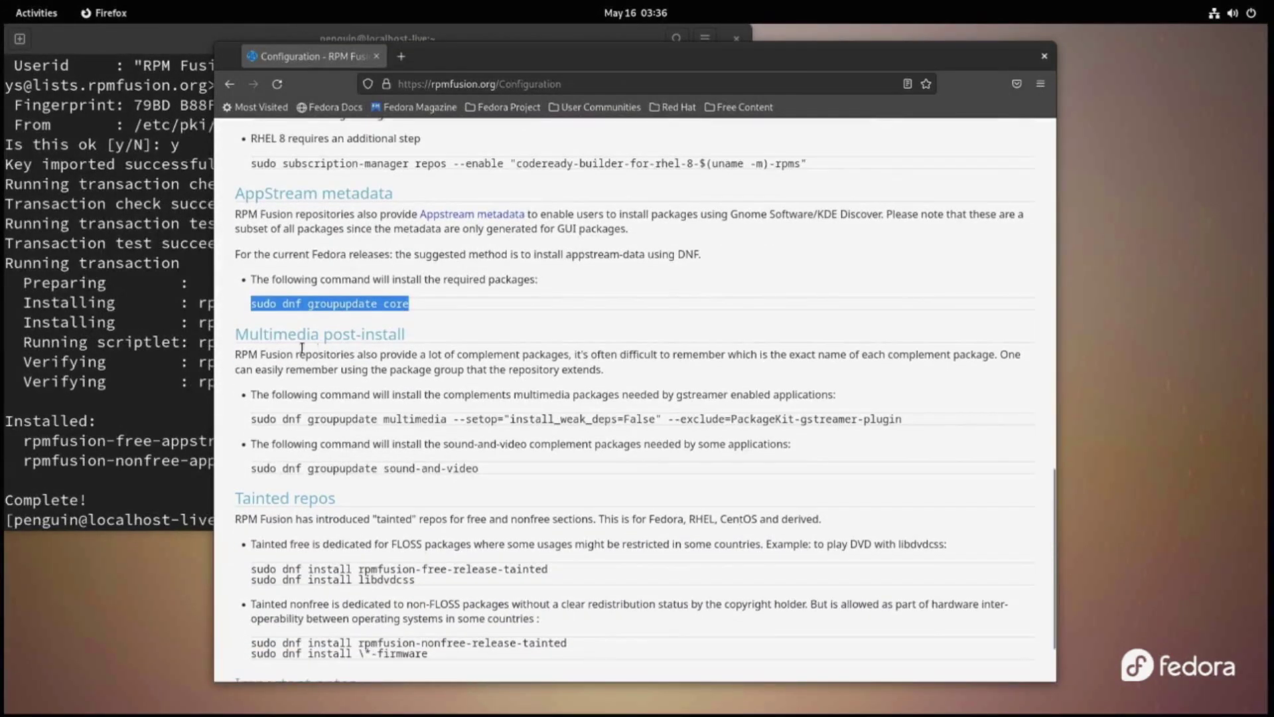
{"action": "left_click_drag", "start_coordinate": [237, 334], "coordinate": [436, 344]}
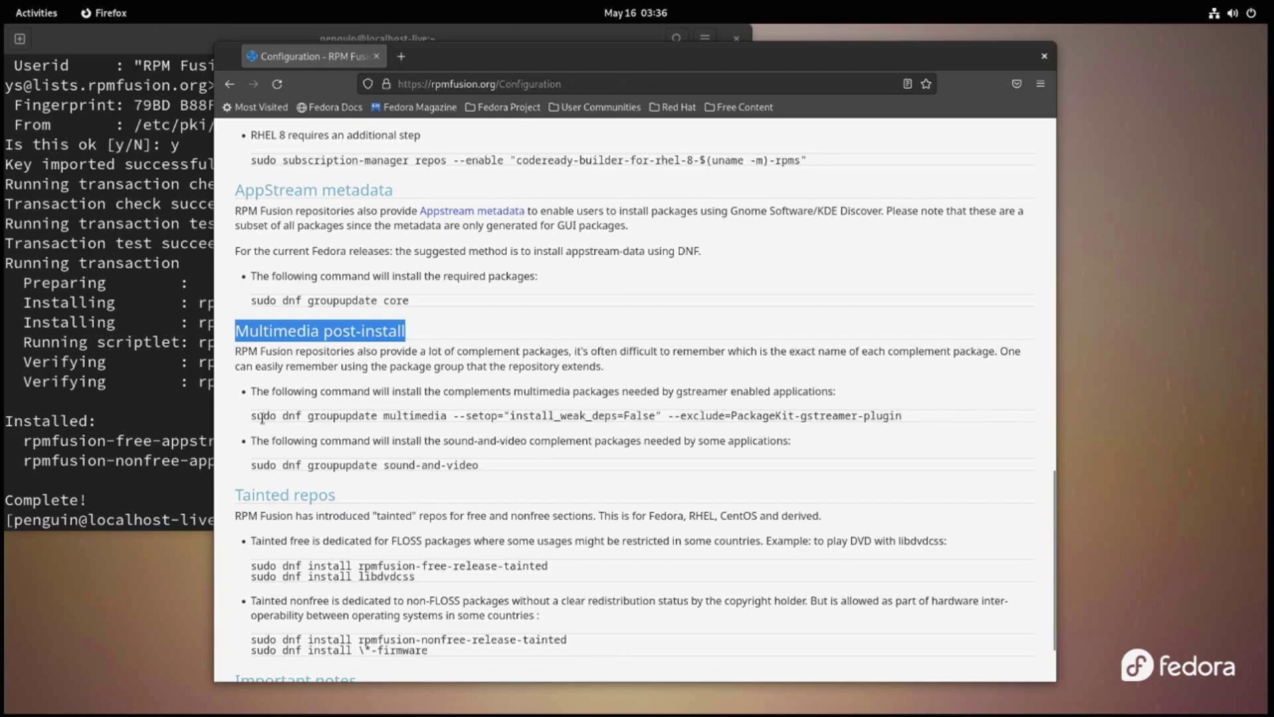
{"action": "left_click_drag", "start_coordinate": [253, 415], "coordinate": [929, 420]}
{"action": "right_click", "coordinate": [823, 417]}
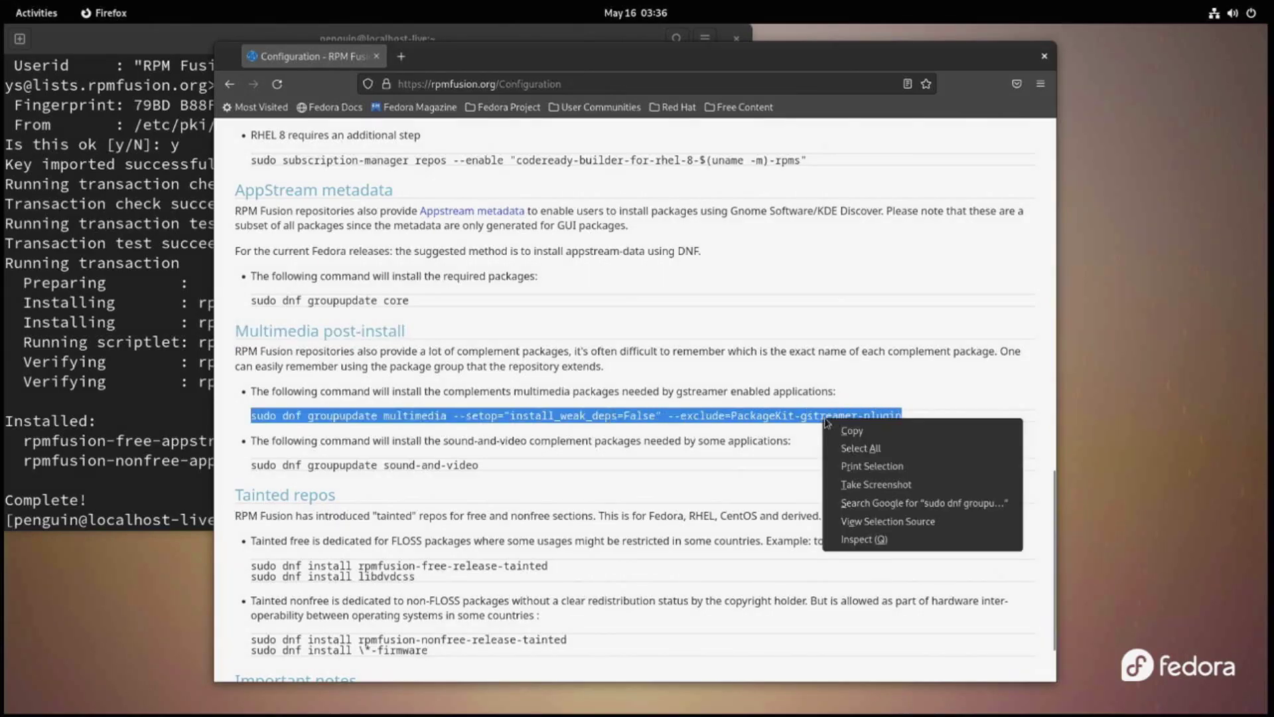
{"action": "left_click", "coordinate": [846, 431]}
{"action": "left_click", "coordinate": [181, 413]}
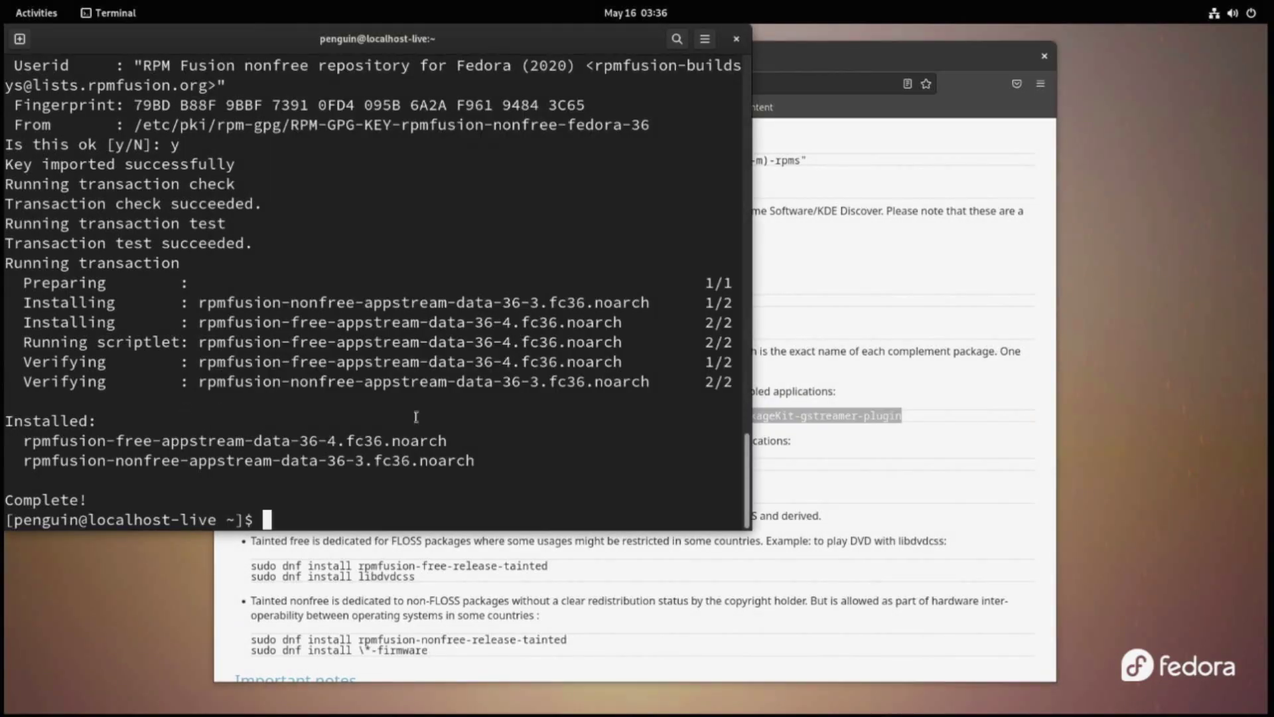
Paste and run the multimedia groupupdate command, answering y to install the 51 packages
{"action": "key", "text": "ctrl+shift+v"}
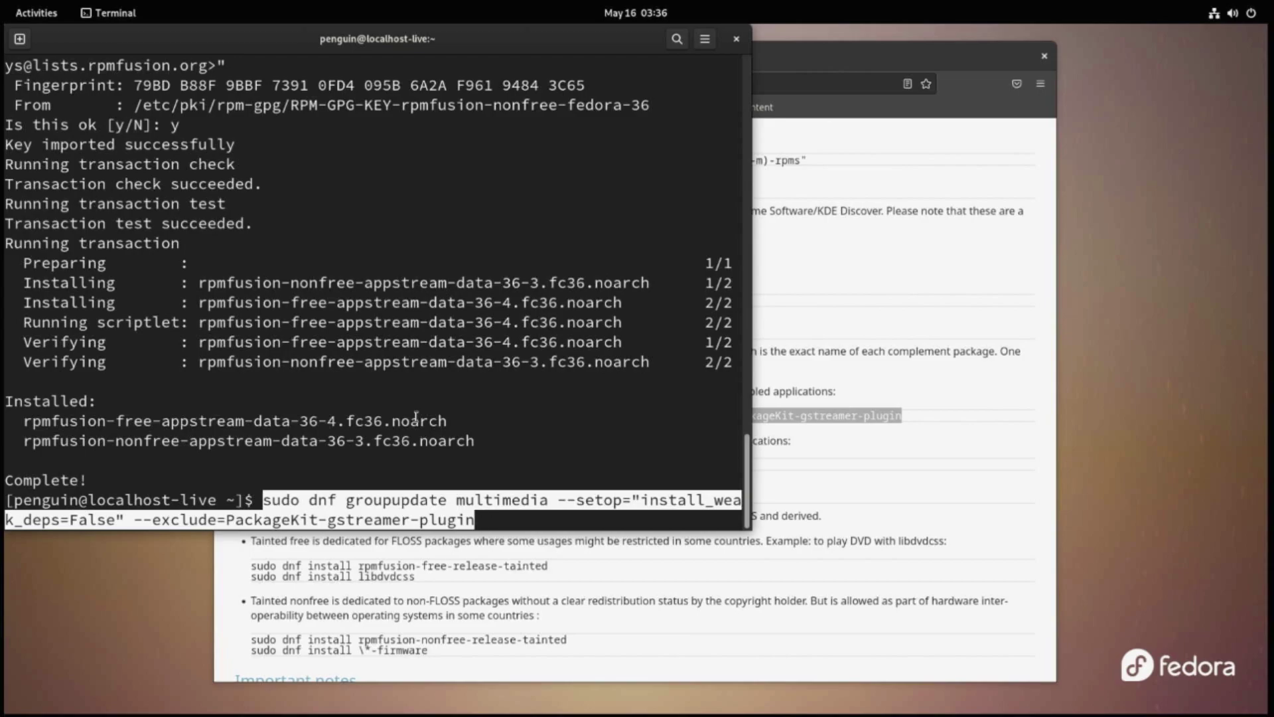
{"action": "key", "text": "Return"}
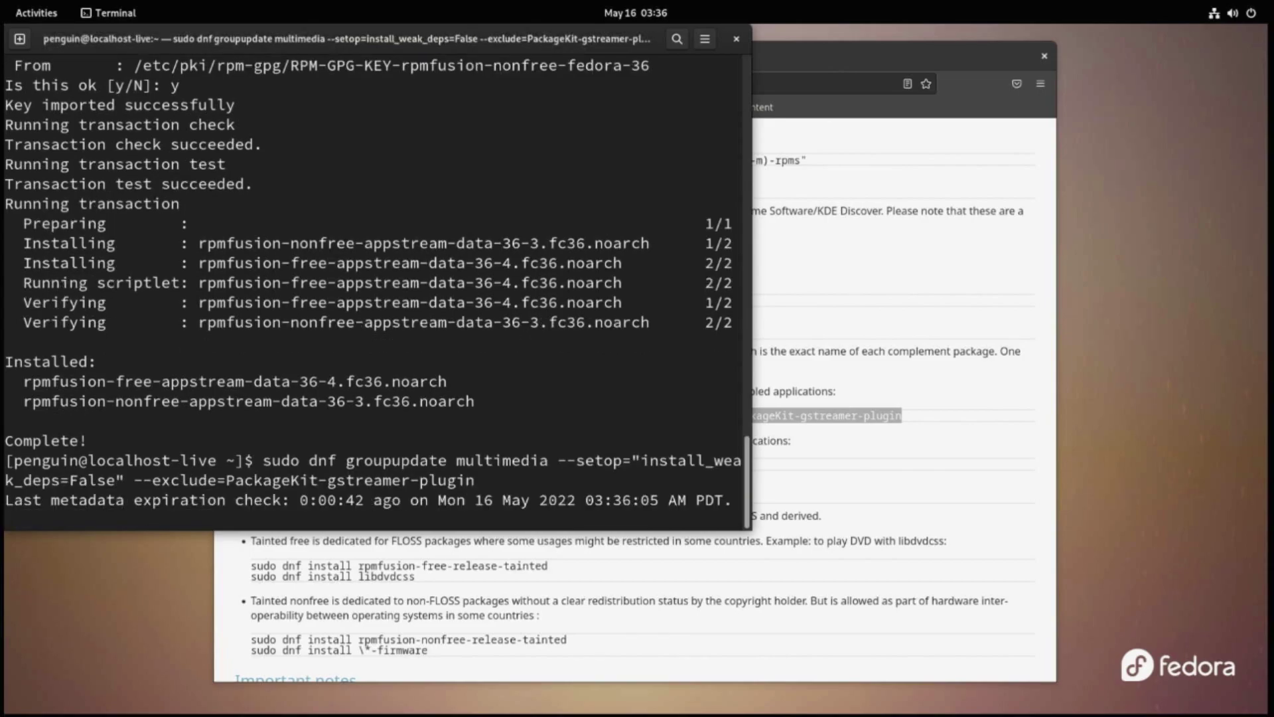
{"action": "type", "text": "y"}
{"action": "key", "text": "Return"}
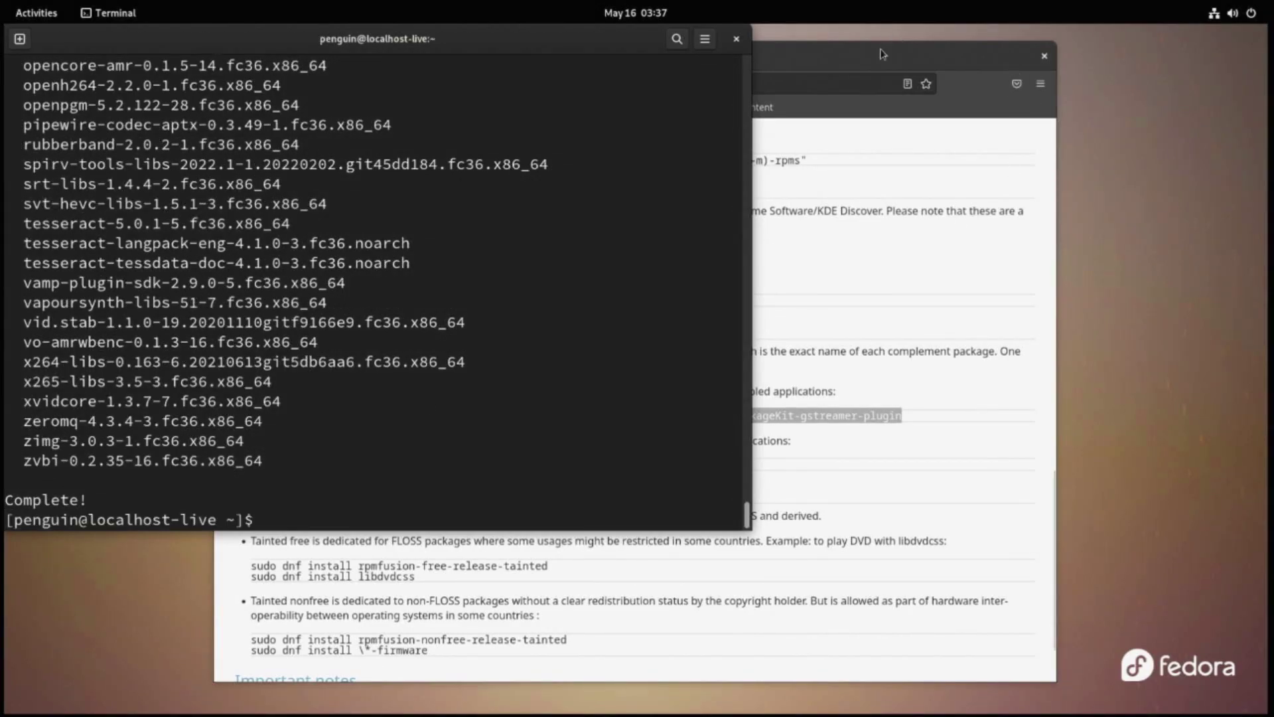
Copy 'sudo dnf groupupdate sound-and-video' from the RPM Fusion page
{"action": "key", "text": "alt+Tab"}
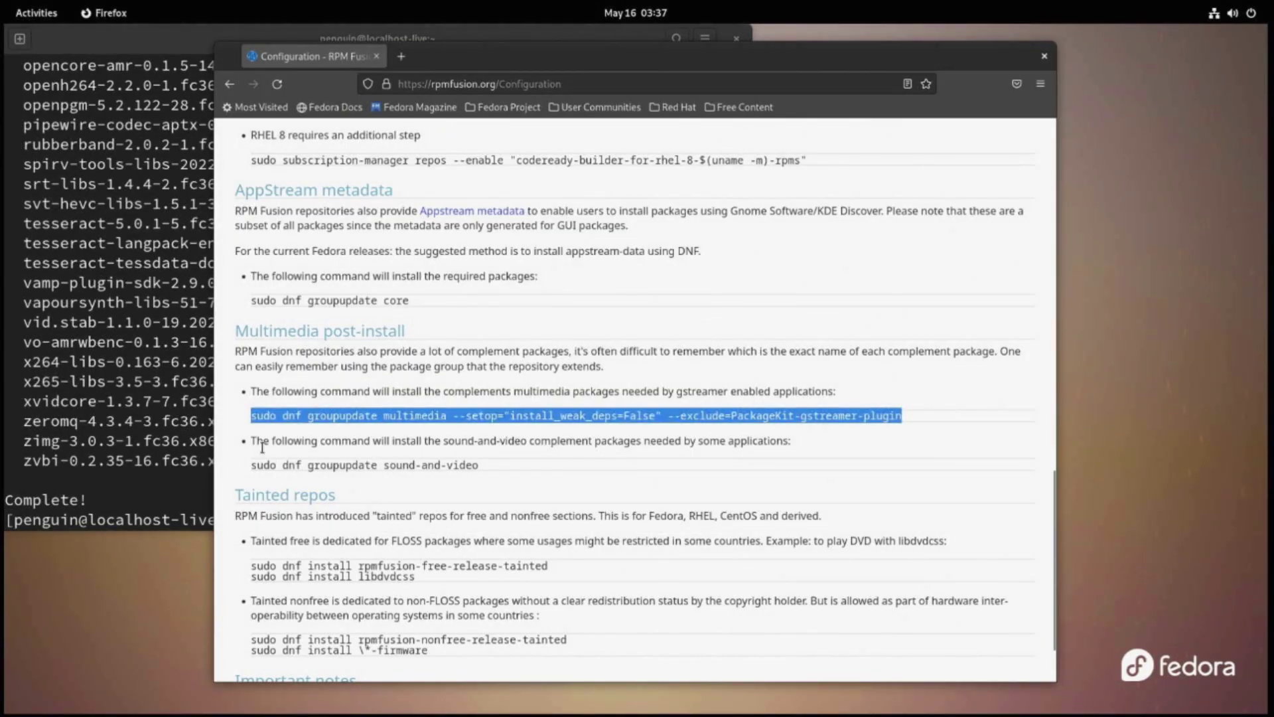
{"action": "left_click_drag", "start_coordinate": [252, 465], "coordinate": [484, 470]}
{"action": "right_click", "coordinate": [445, 461]}
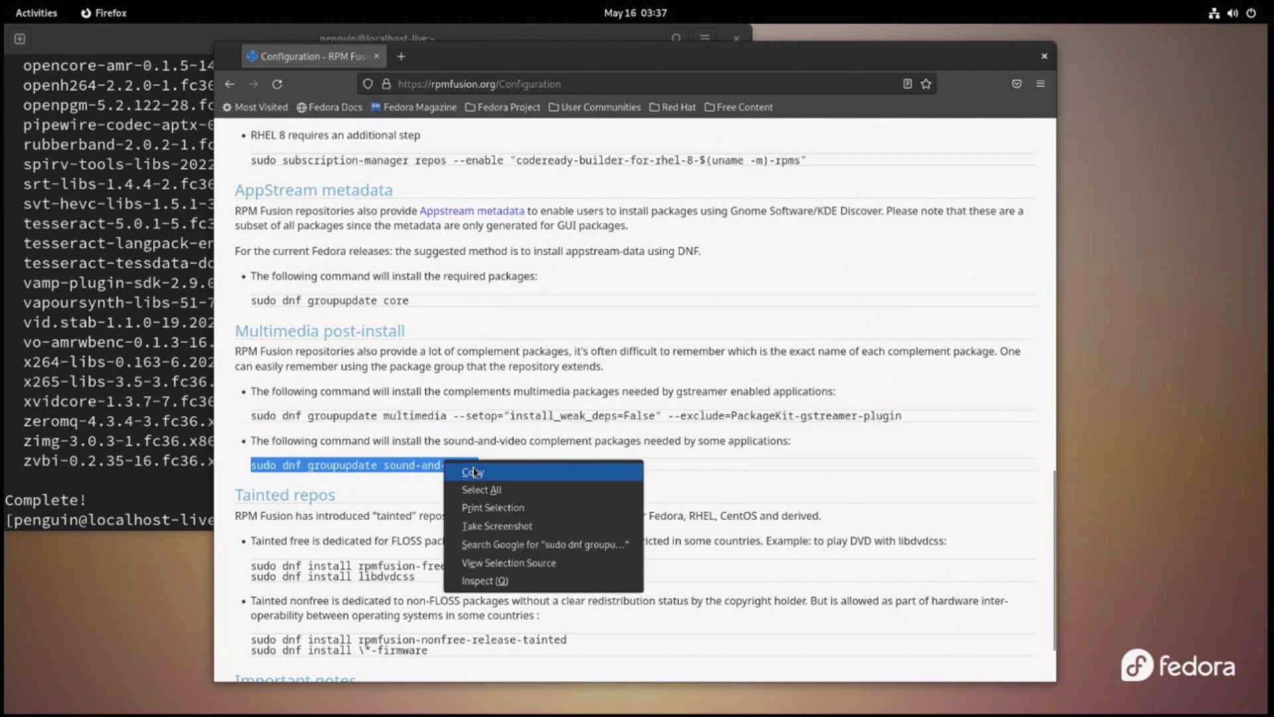
{"action": "left_click", "coordinate": [475, 472]}
{"action": "key", "text": "alt+Tab"}
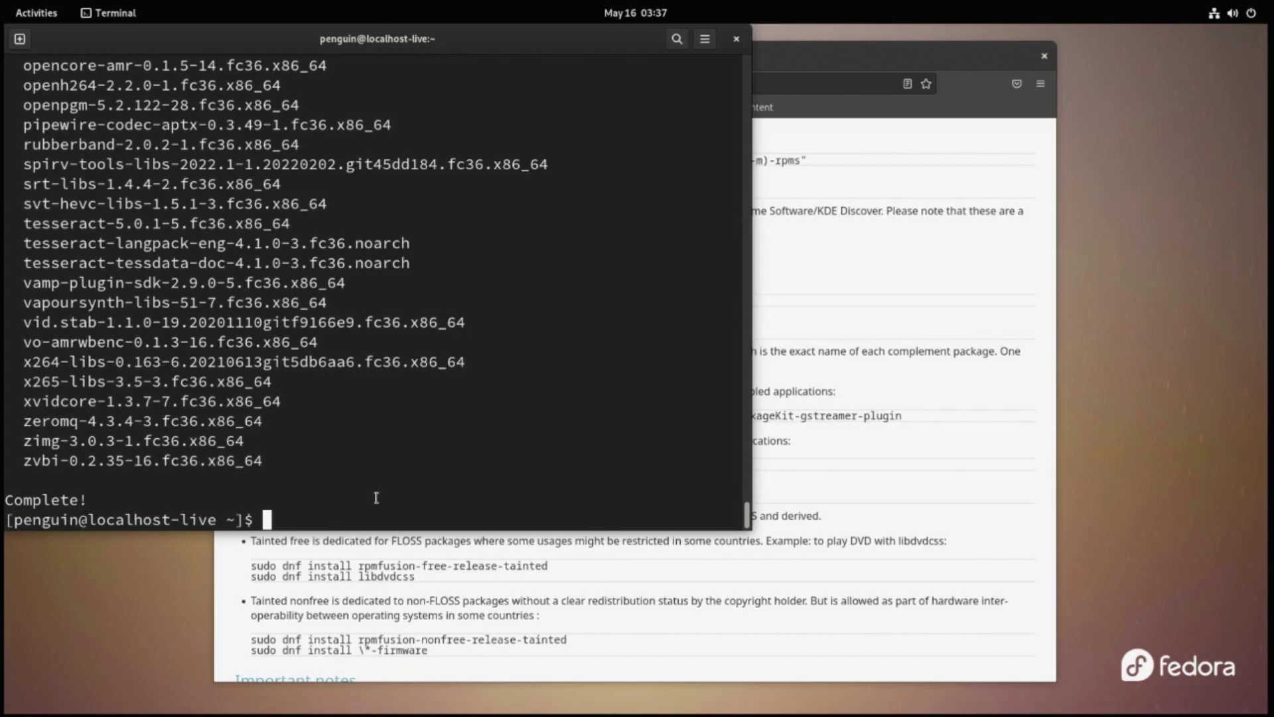
Run the sound-and-video group update in the terminal, confirming with y
{"action": "key", "text": "ctrl+shift+v"}
{"action": "key", "text": "Return"}
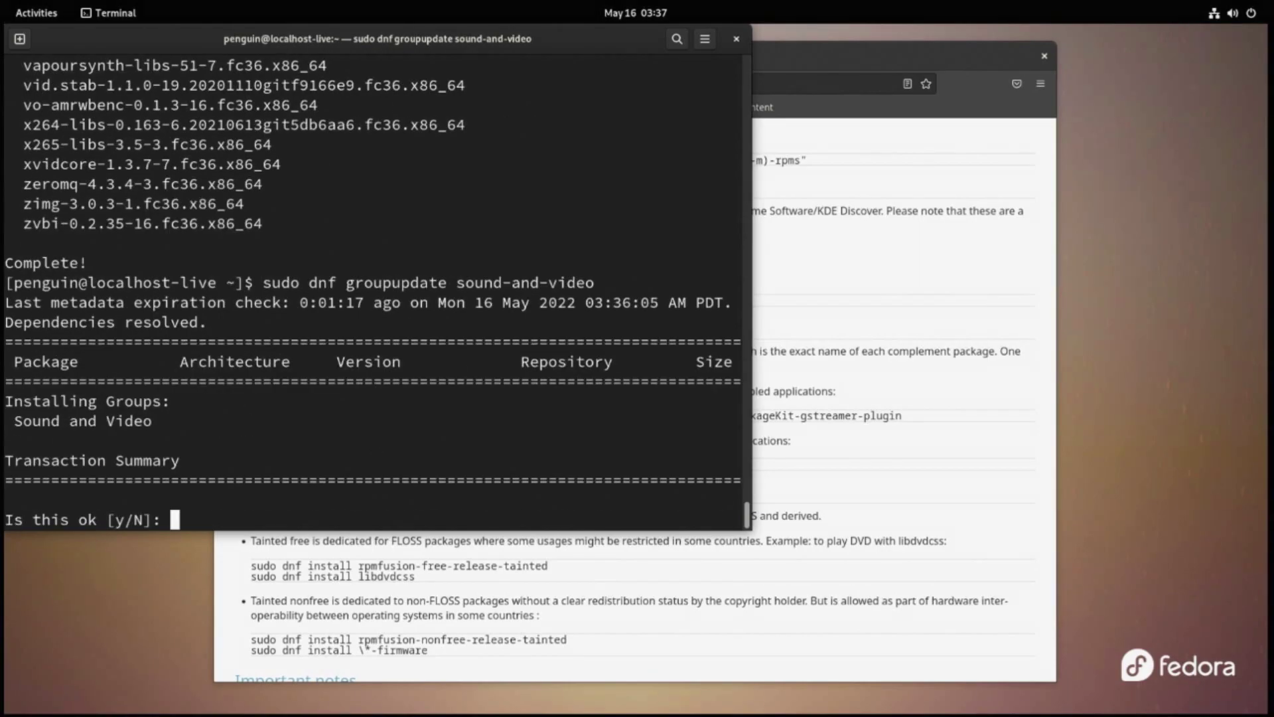
{"action": "type", "text": "y"}
{"action": "key", "text": "Return"}
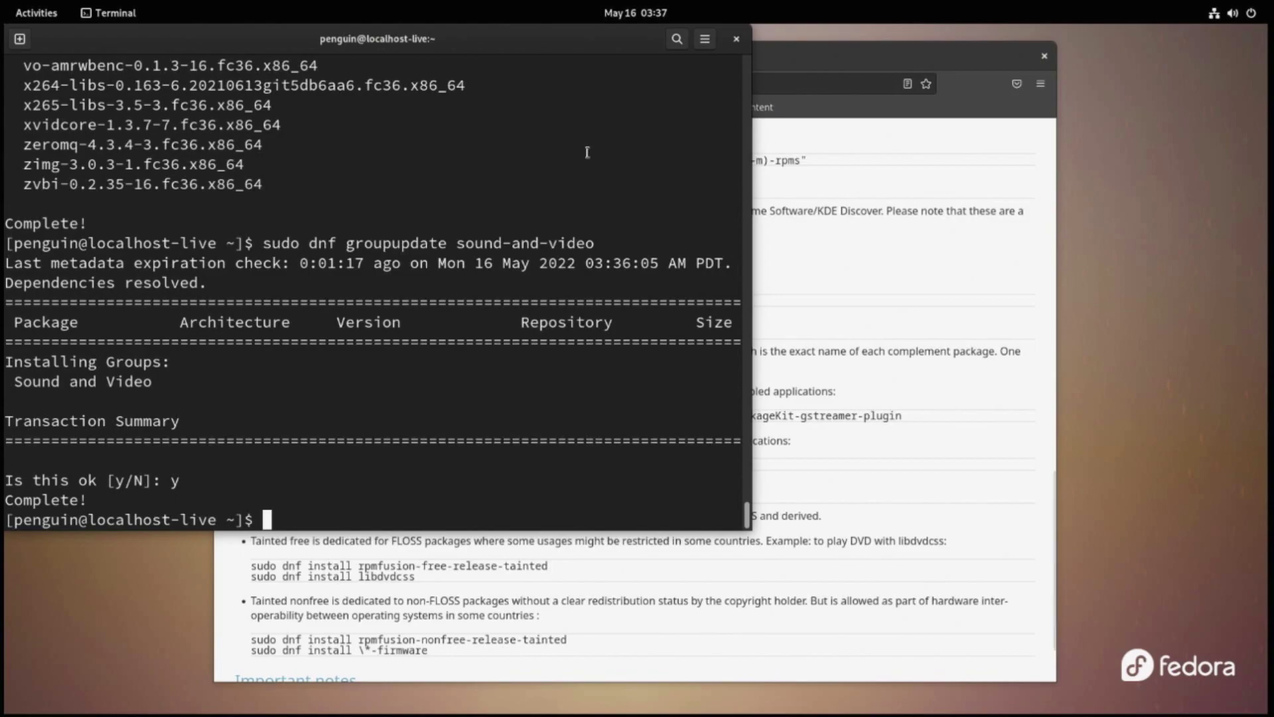
{"action": "key", "text": "alt+Tab"}
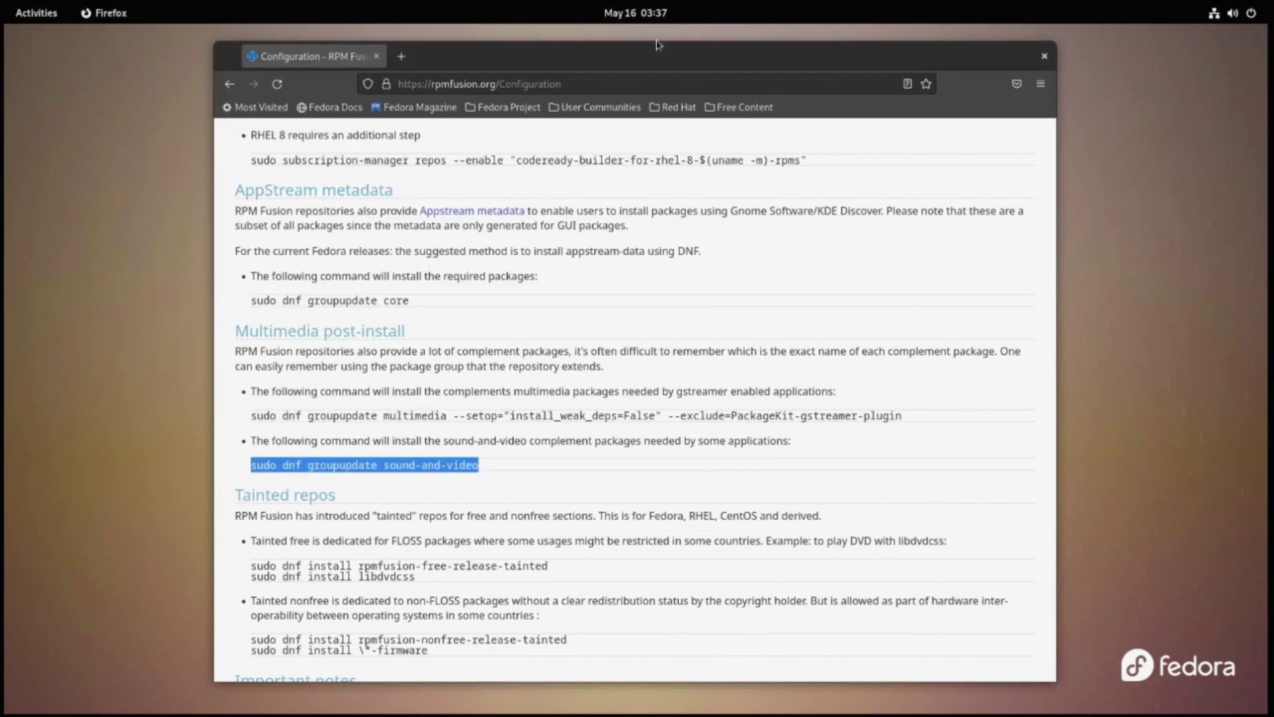
Close Firefox and search GNOME Software for 'extensions'
{"action": "left_click", "coordinate": [1044, 57]}
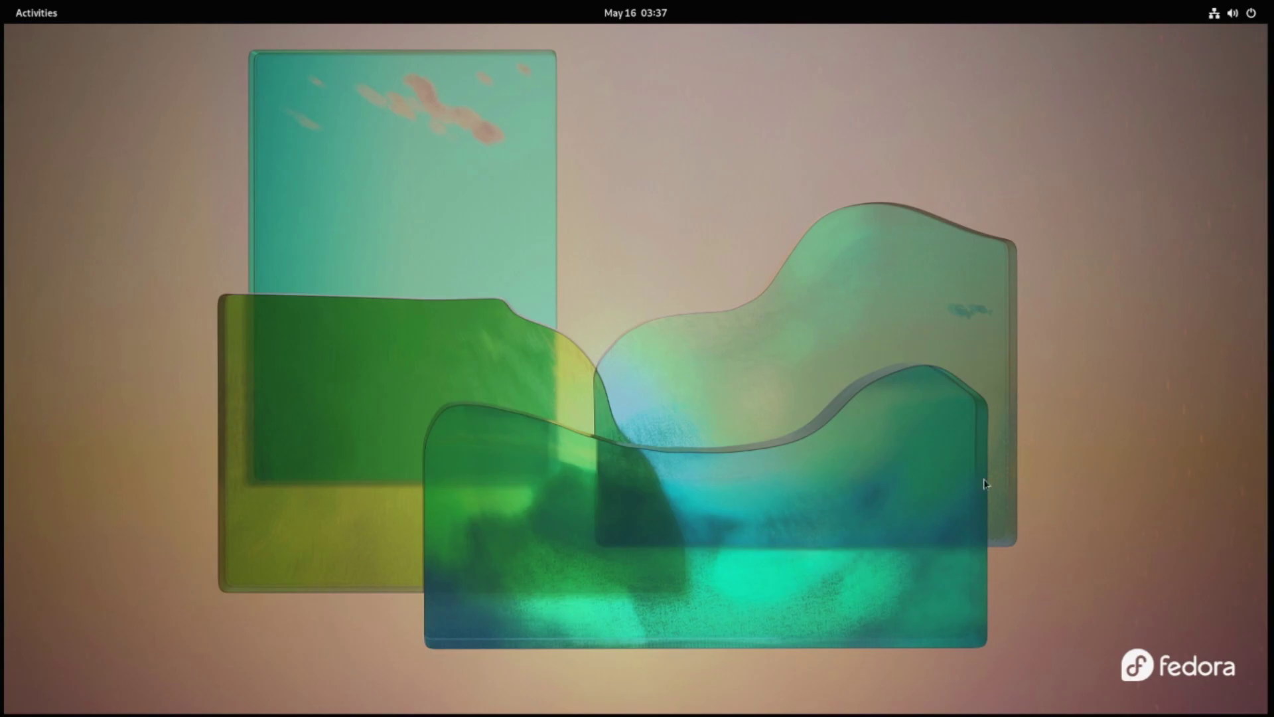
{"action": "key", "text": "super"}
{"action": "left_click", "coordinate": [25, 17]}
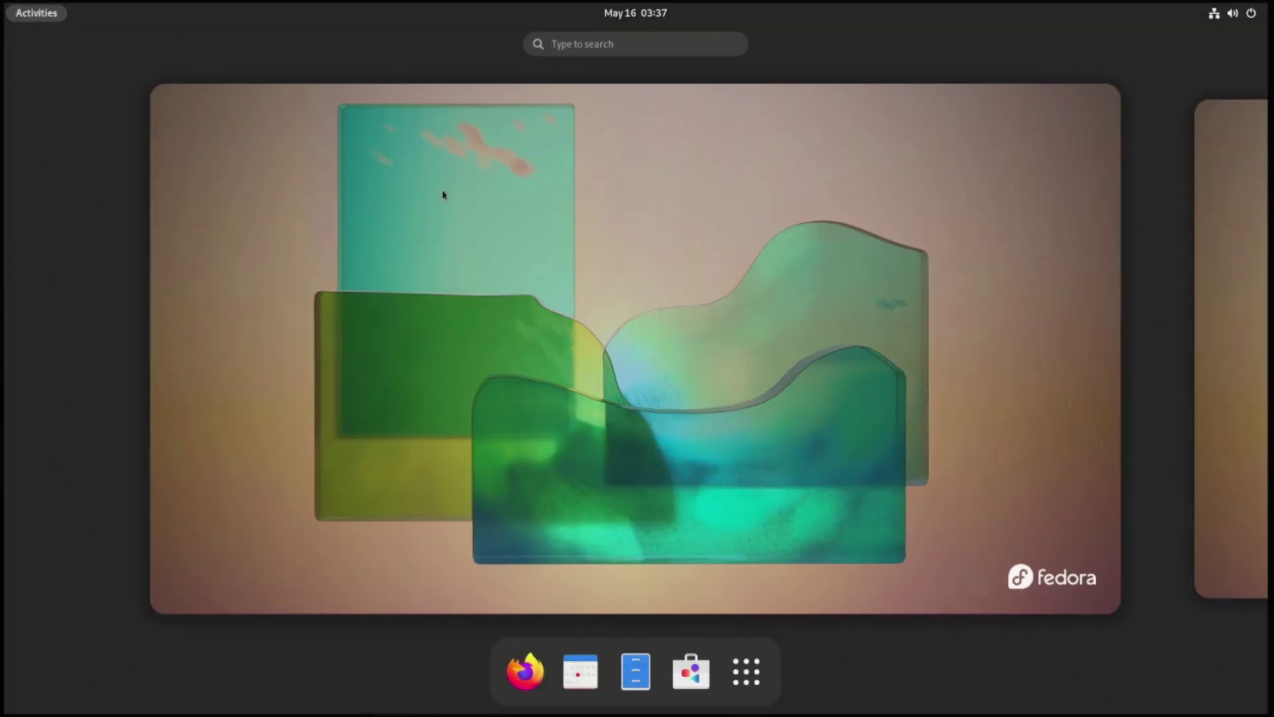
{"action": "left_click", "coordinate": [690, 671]}
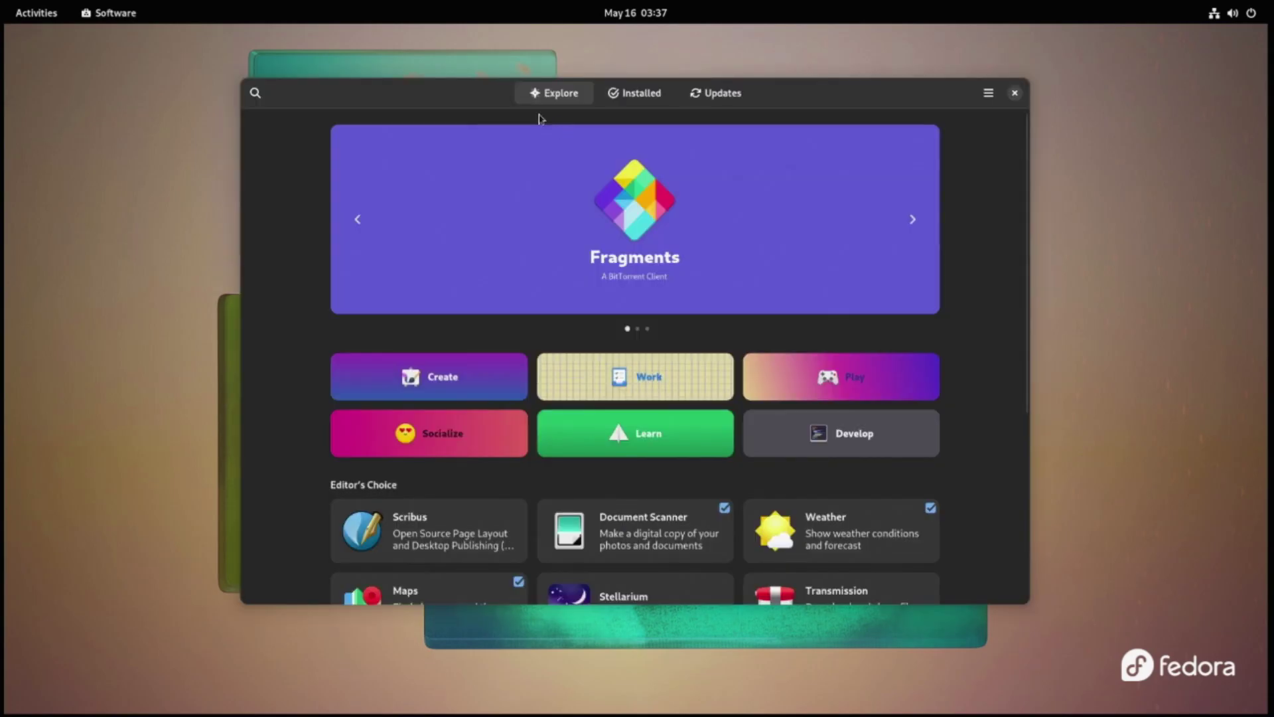
{"action": "left_click", "coordinate": [263, 99]}
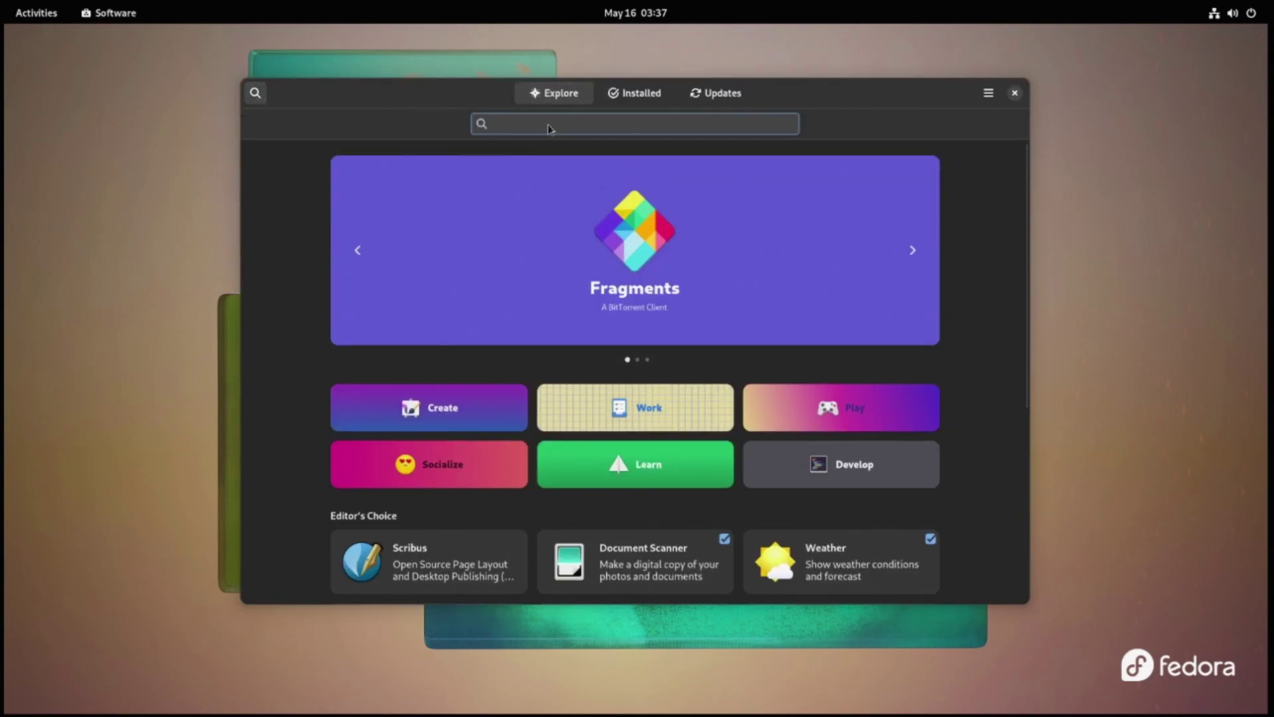
{"action": "type", "text": "exte"}
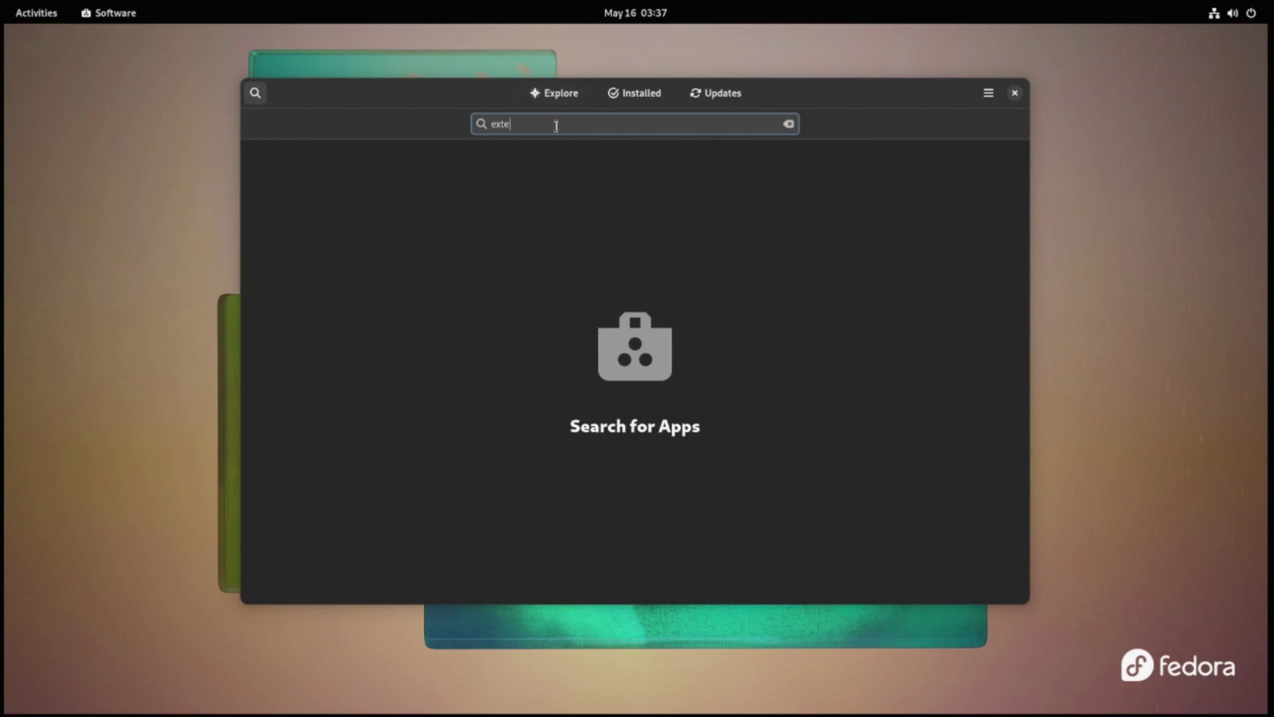
{"action": "type", "text": "nsions"}
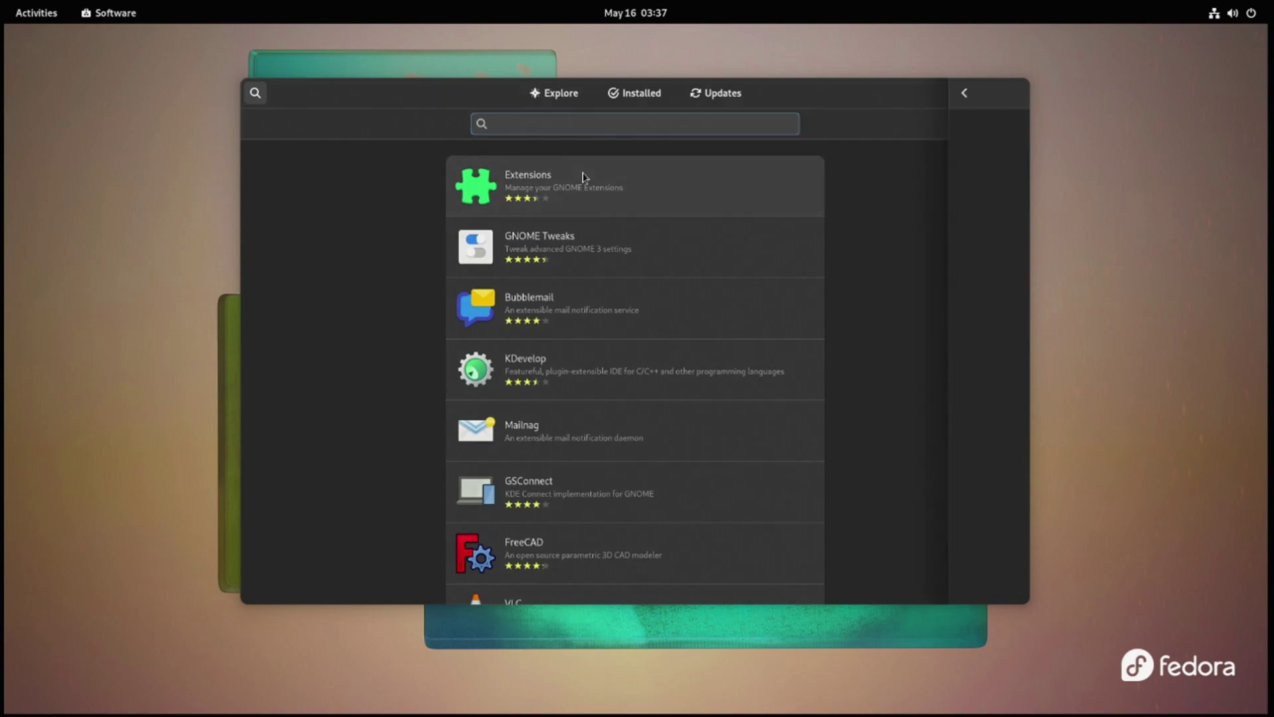
Install the Extensions app and GNOME Tweaks from the results, then close Software
{"action": "left_click", "coordinate": [584, 178]}
{"action": "left_click", "coordinate": [881, 170]}
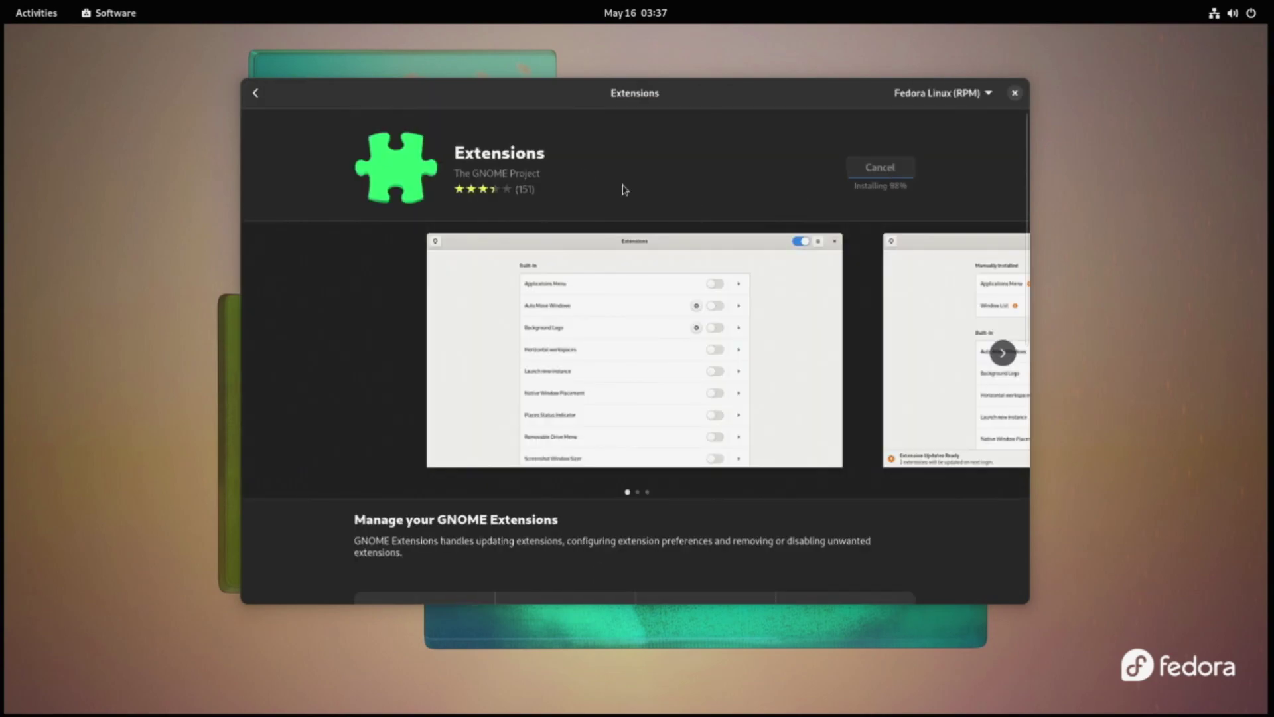
{"action": "left_click", "coordinate": [256, 92]}
{"action": "left_click", "coordinate": [595, 264]}
{"action": "left_click", "coordinate": [880, 167]}
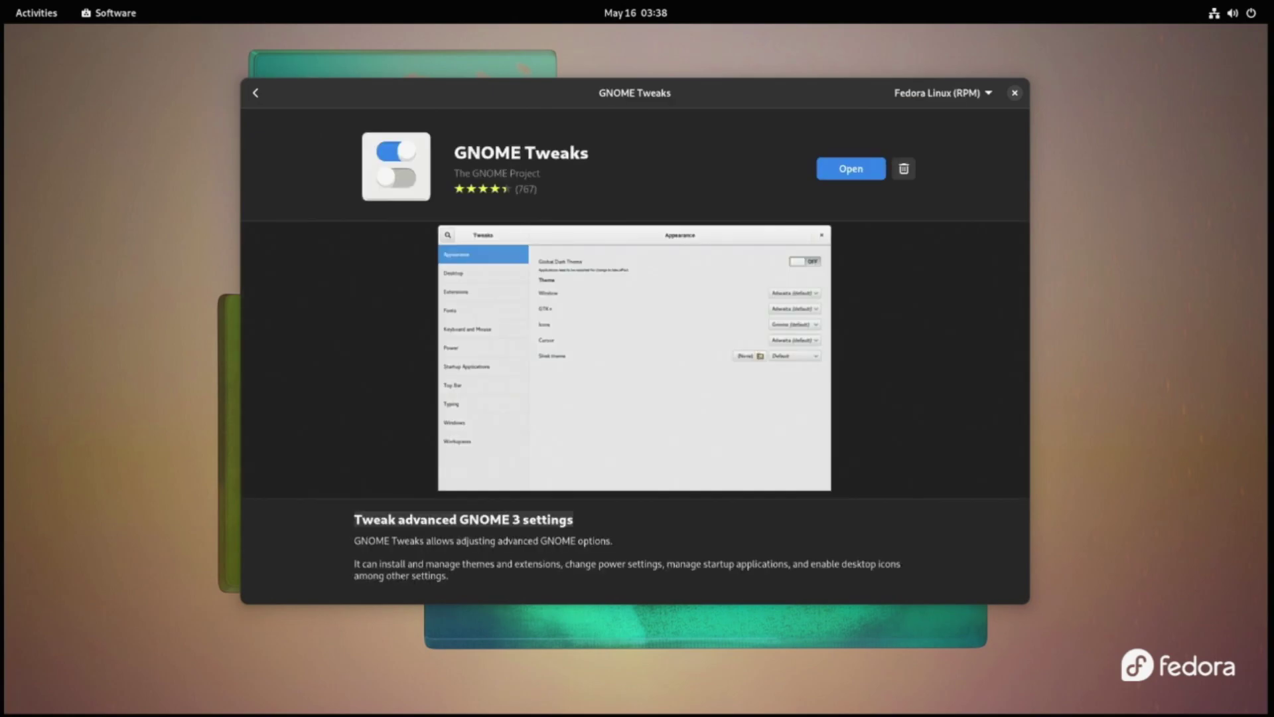
{"action": "left_click", "coordinate": [1014, 93]}
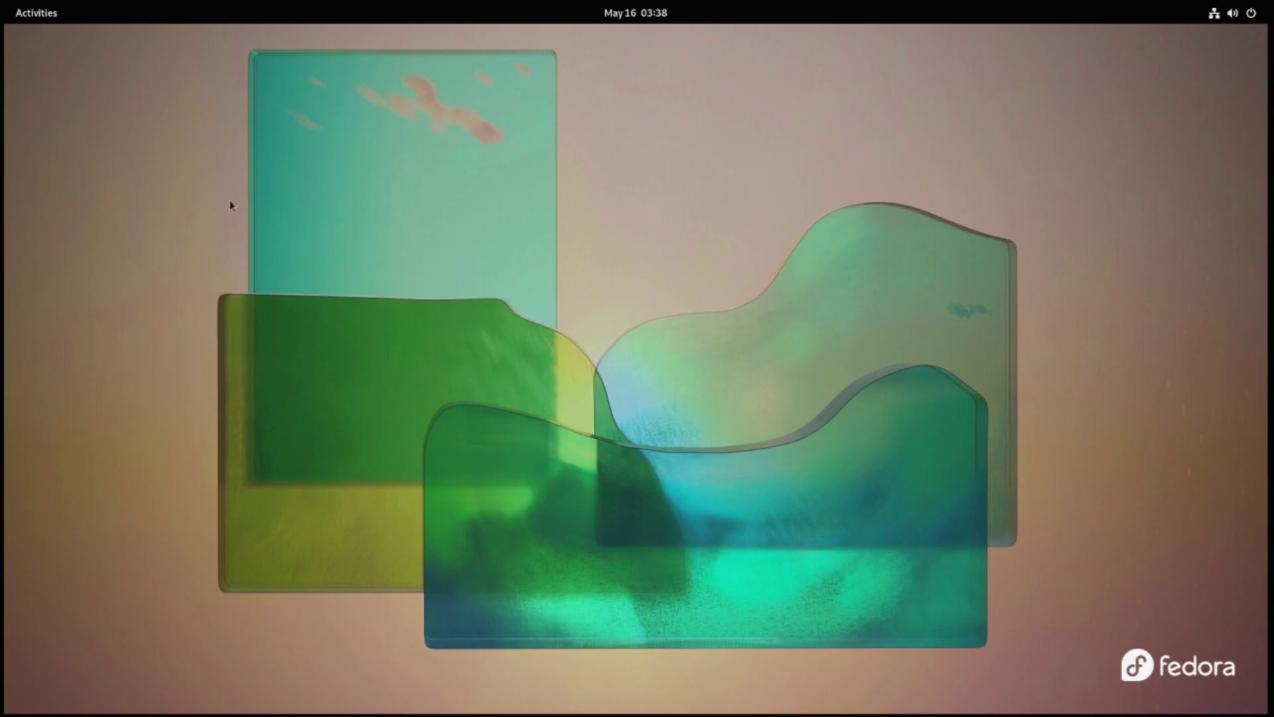
Open extensions.gnome.org in Firefox and search for 'dash to dock cosm'
{"action": "left_click", "coordinate": [48, 16]}
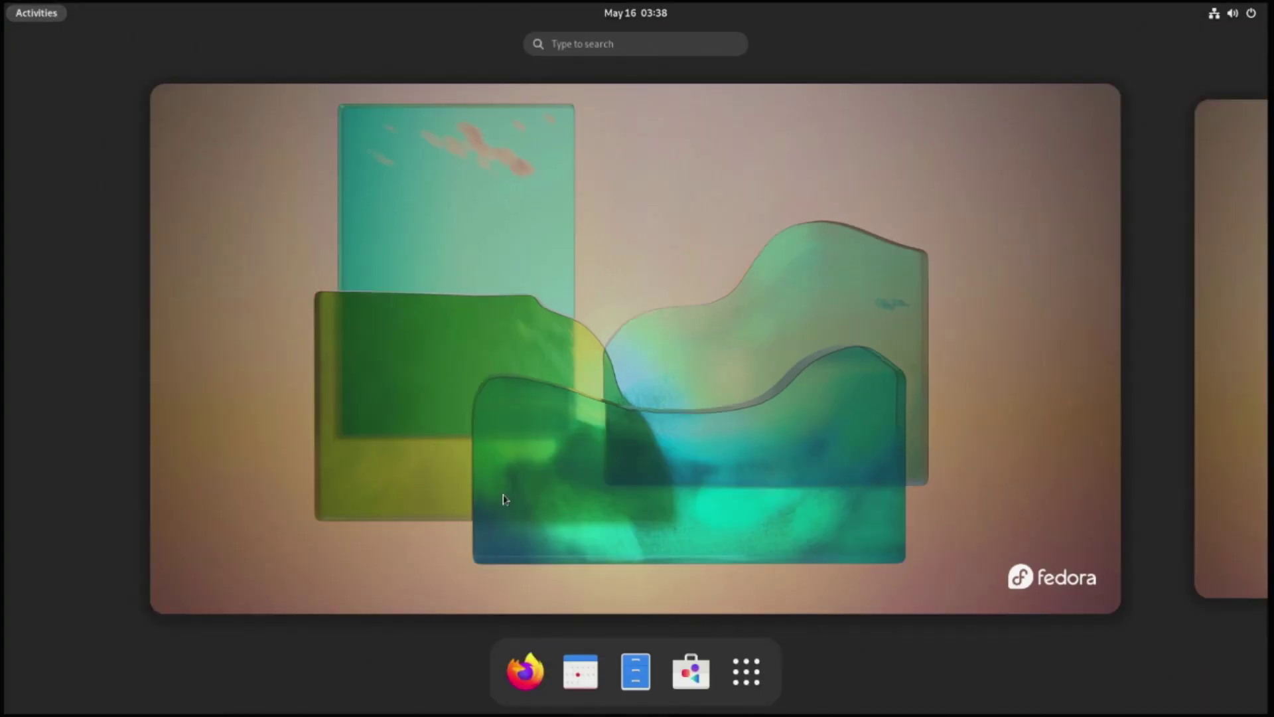
{"action": "left_click", "coordinate": [526, 671]}
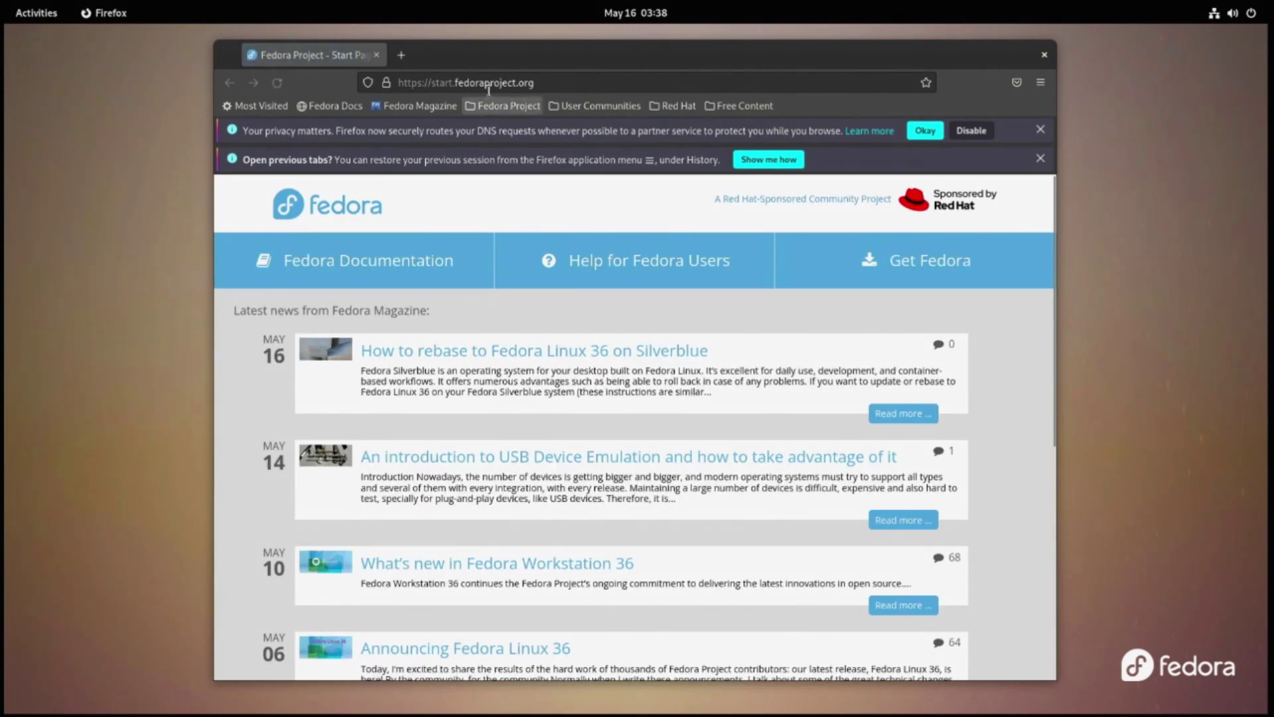
{"action": "left_click", "coordinate": [489, 84]}
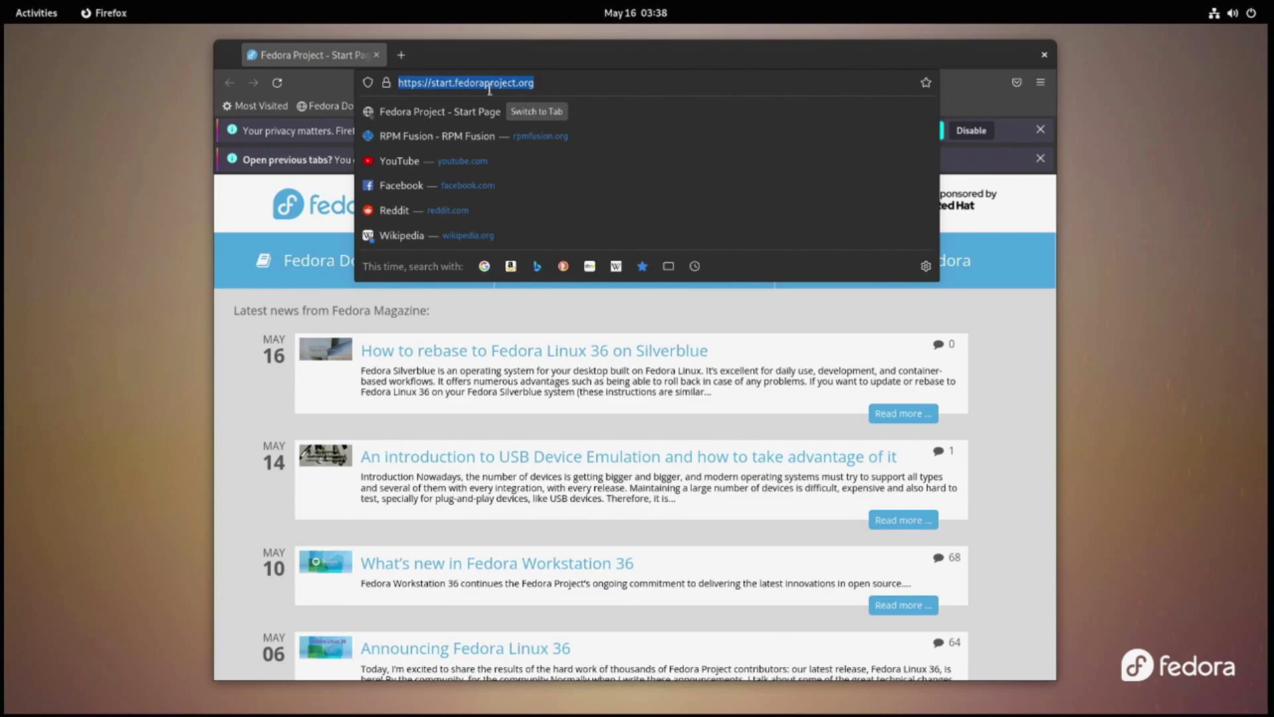
{"action": "type", "text": "extensio"}
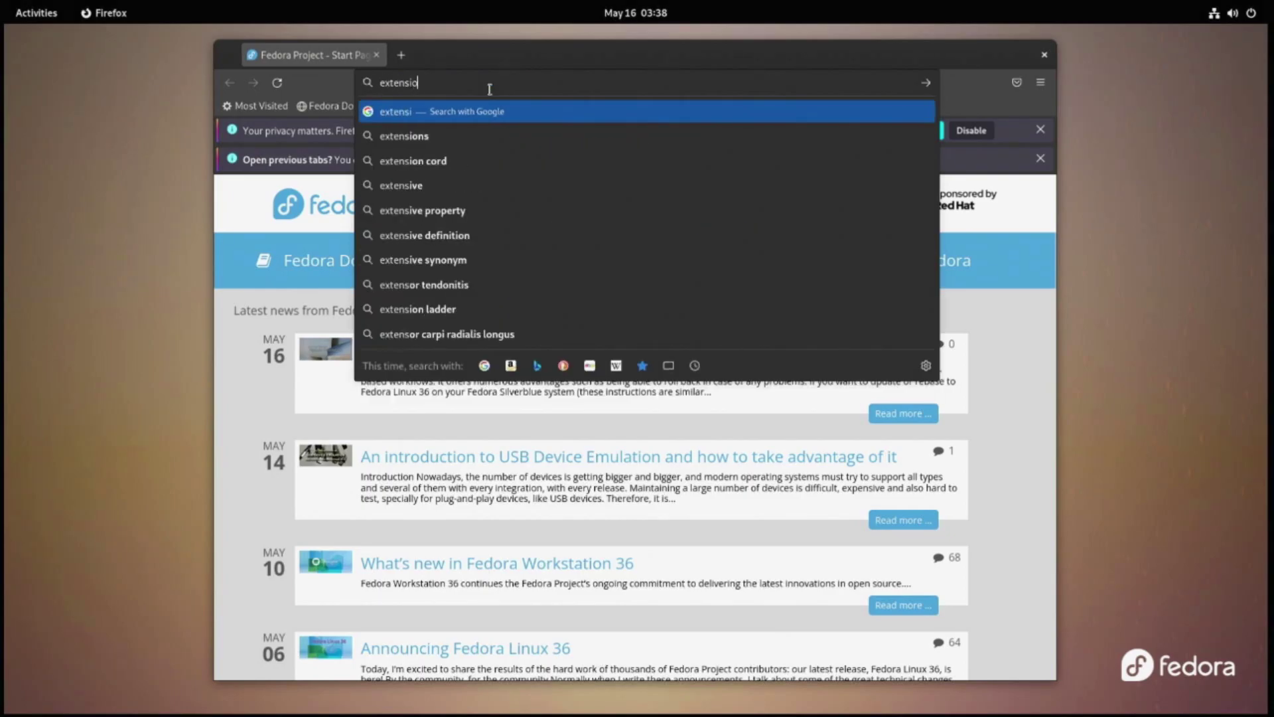
{"action": "type", "text": "ns.gnome."}
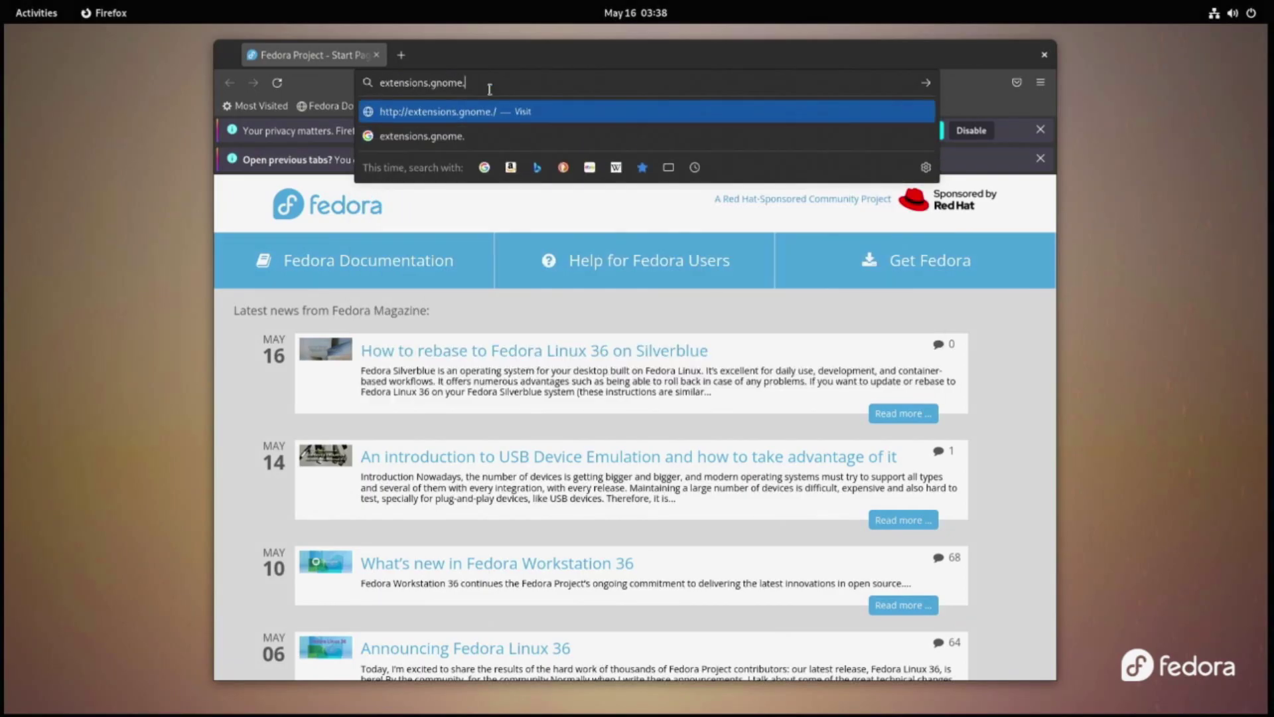
{"action": "type", "text": "org"}
{"action": "key", "text": "Return"}
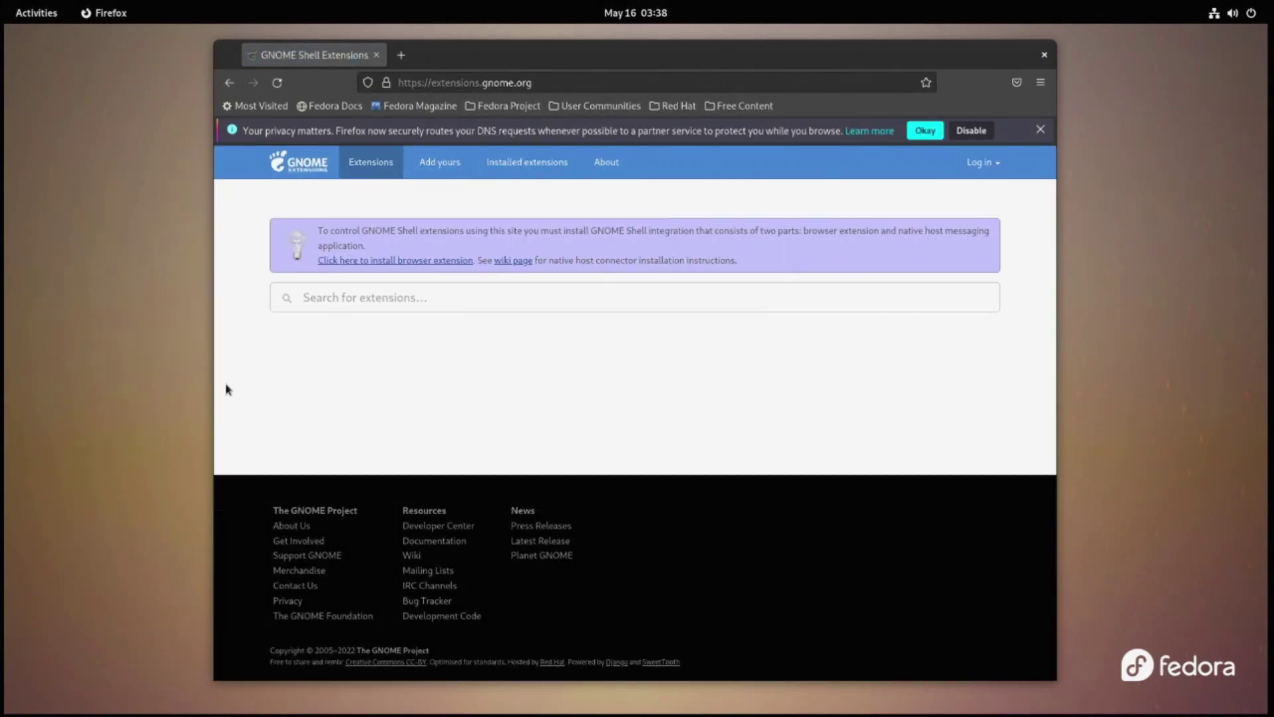
{"action": "left_click", "coordinate": [345, 298]}
{"action": "type", "text": "dash"}
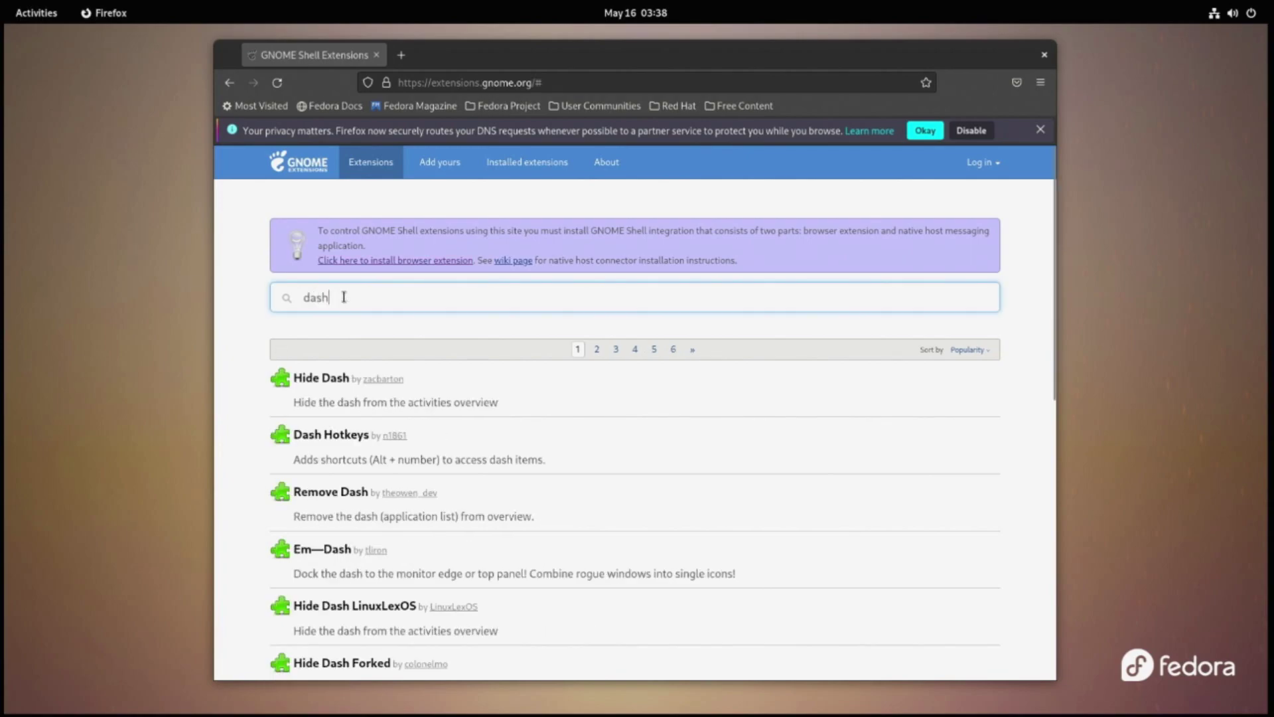
{"action": "type", "text": " to dock cosmic"}
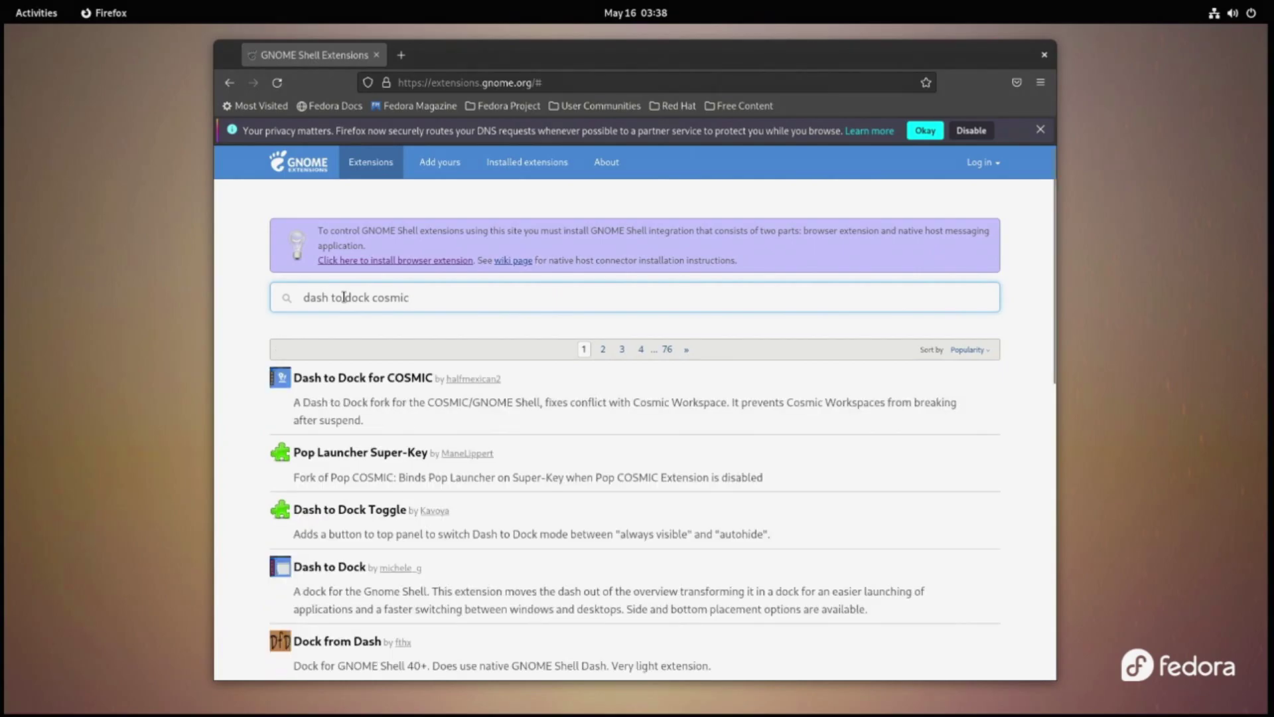
On the Dash to Dock for COSMIC page, add the GNOME Shell integration browser add-on
{"action": "left_click", "coordinate": [364, 377]}
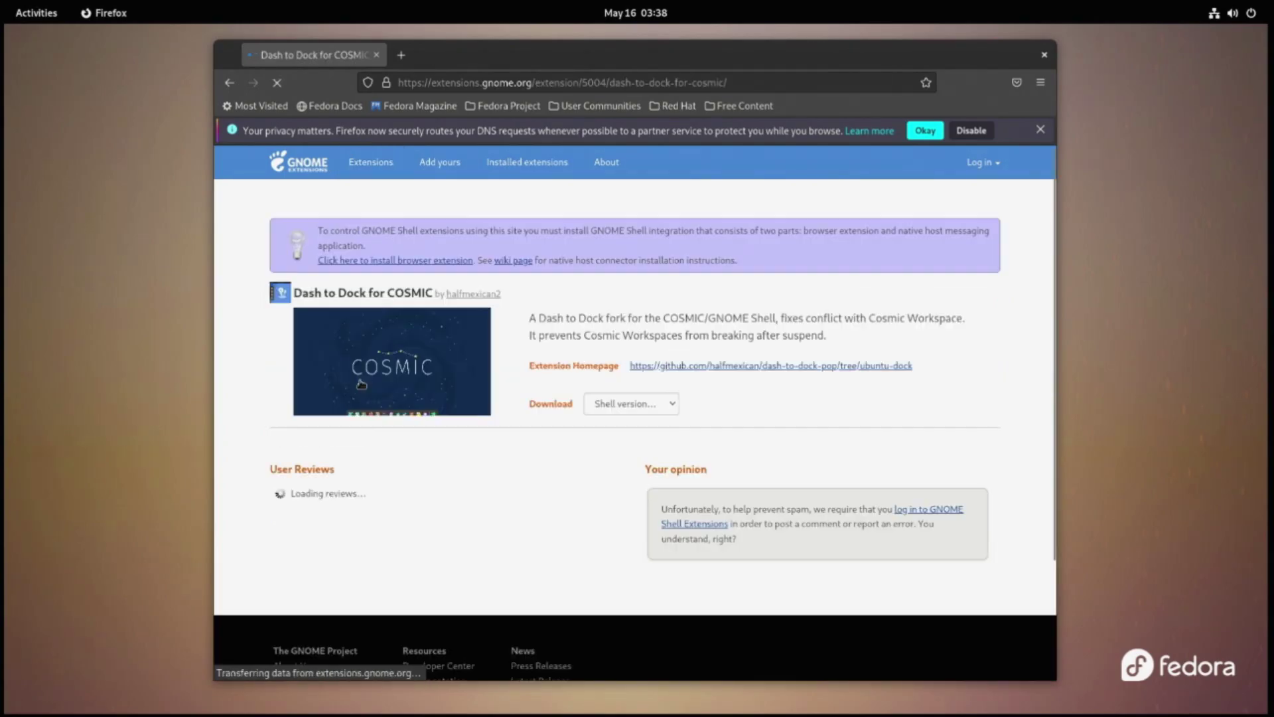
{"action": "left_click", "coordinate": [368, 260]}
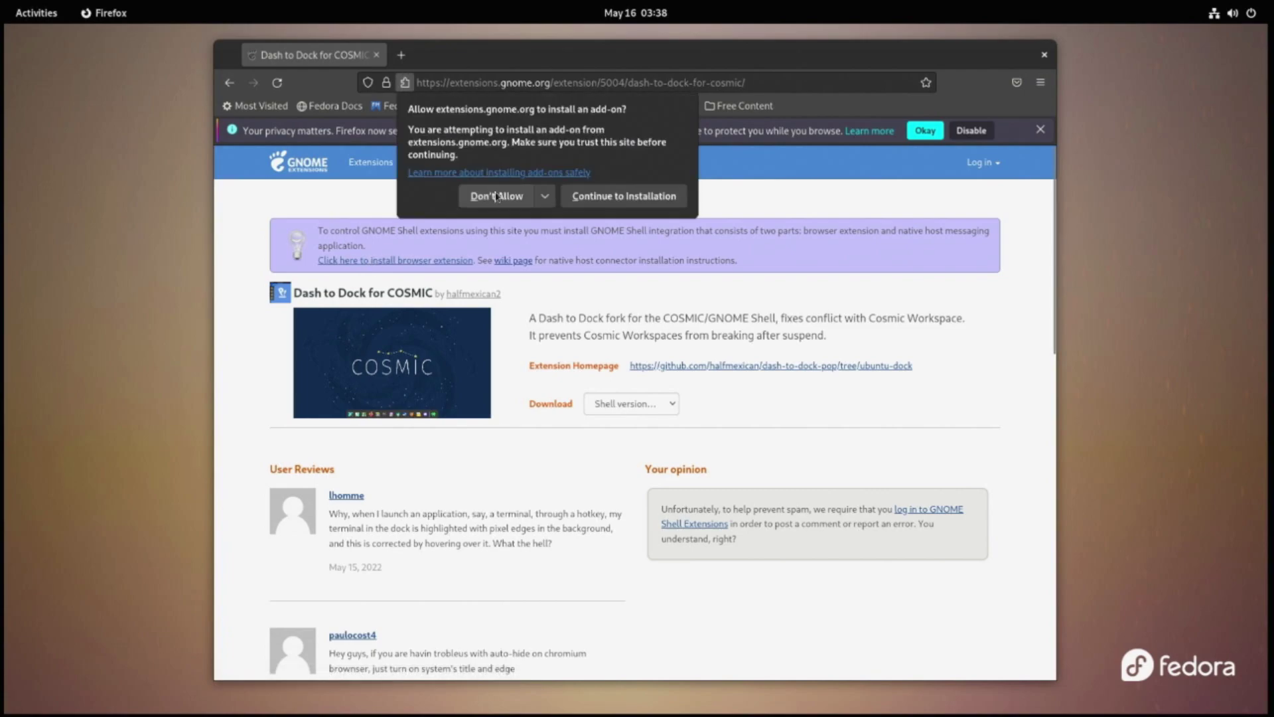
{"action": "left_click", "coordinate": [601, 202]}
{"action": "left_click", "coordinate": [690, 224]}
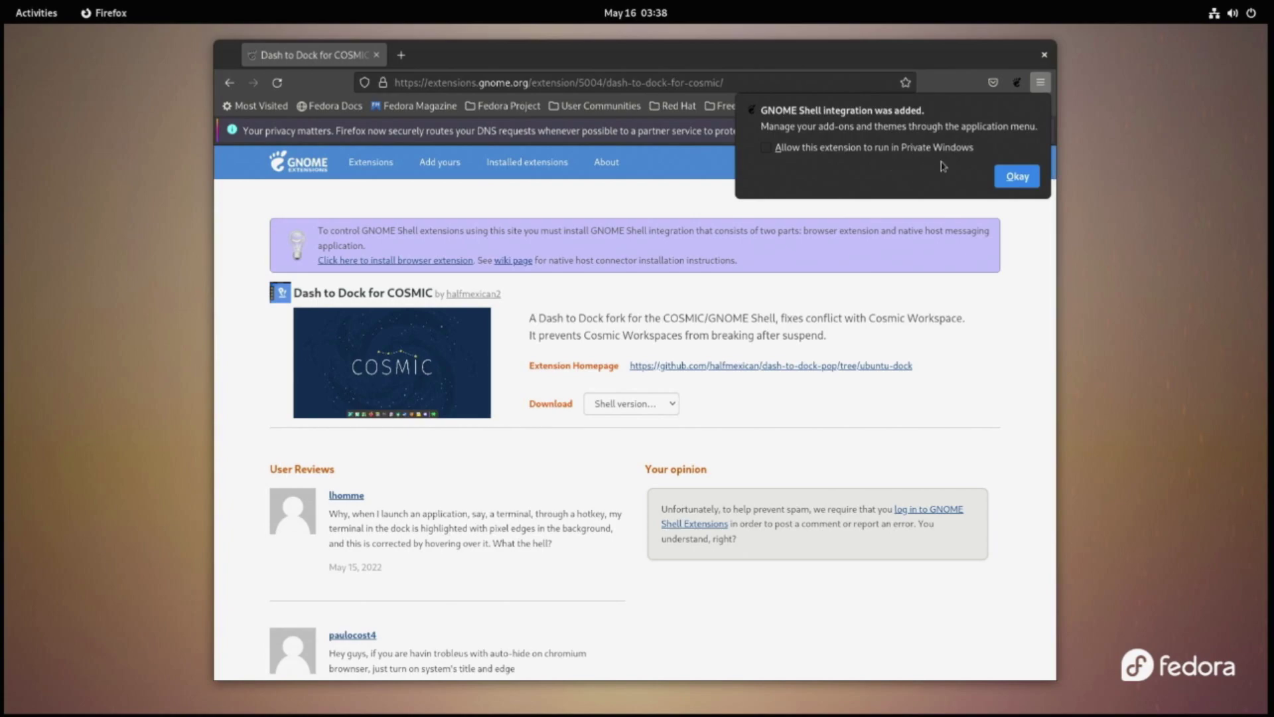
{"action": "left_click", "coordinate": [1029, 178]}
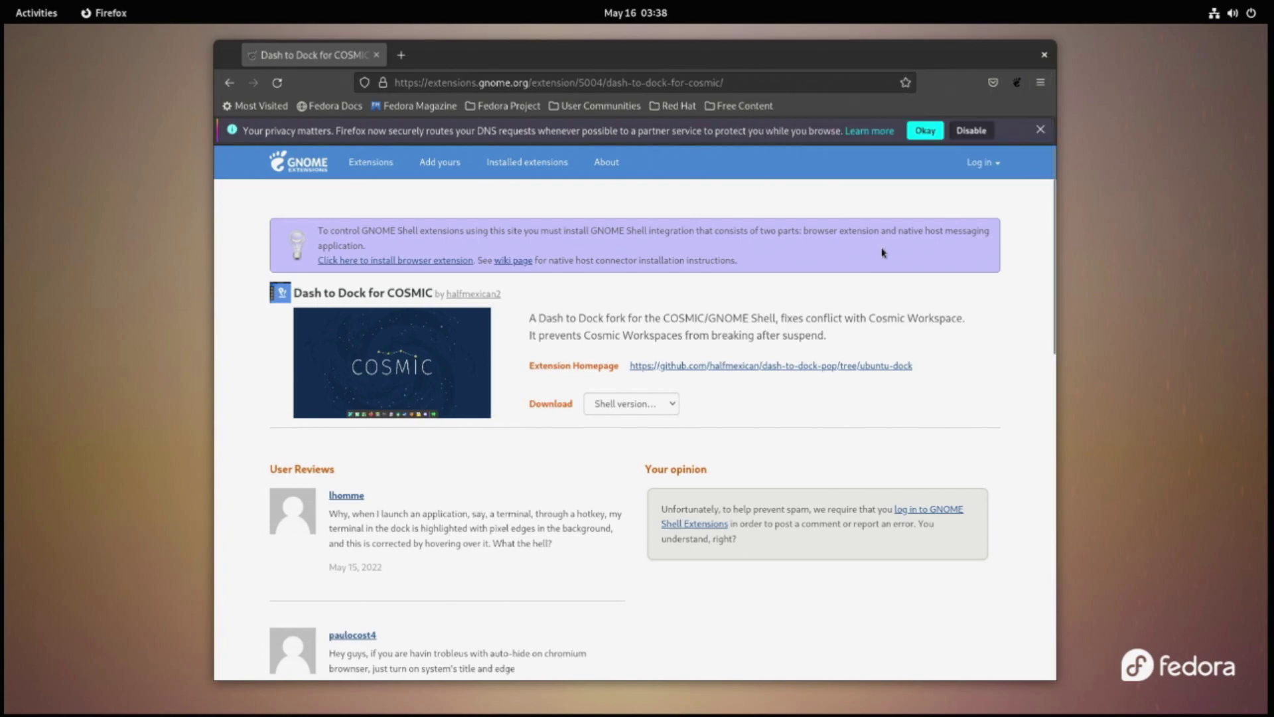
Restart Firefox and search extensions.gnome.org for 'dash to dock'
{"action": "left_click", "coordinate": [1044, 55]}
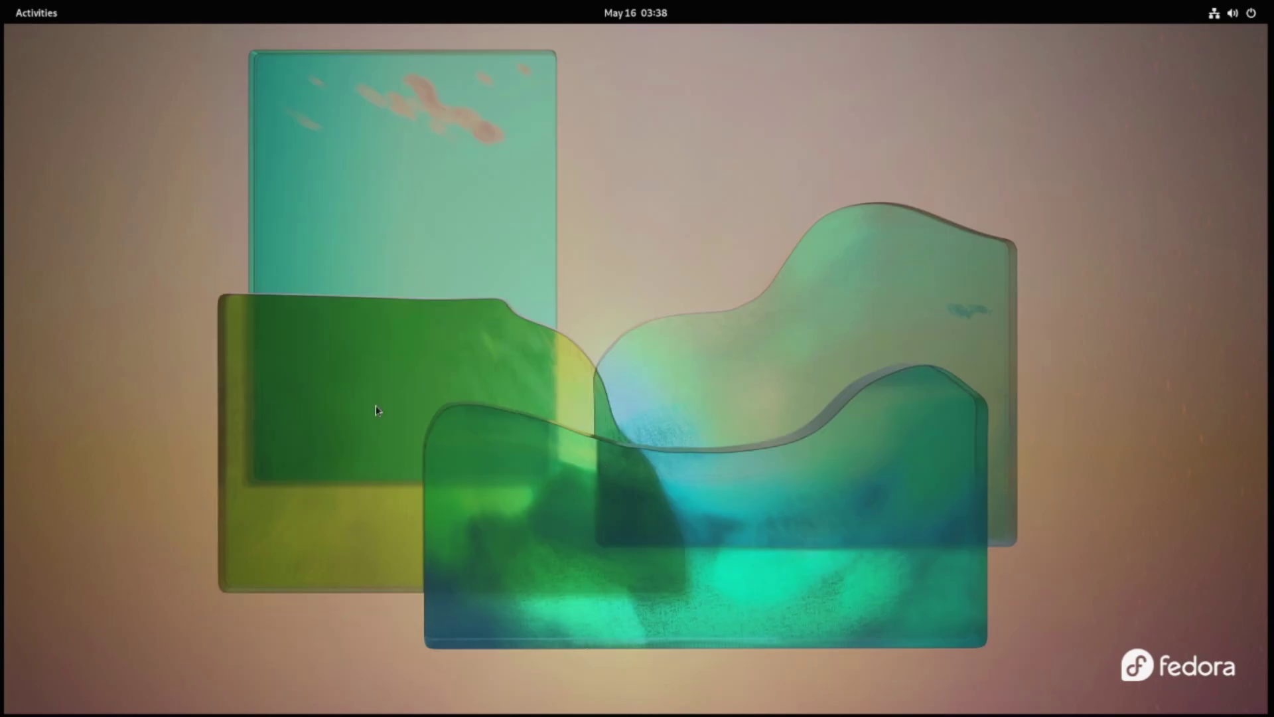
{"action": "left_click", "coordinate": [37, 13]}
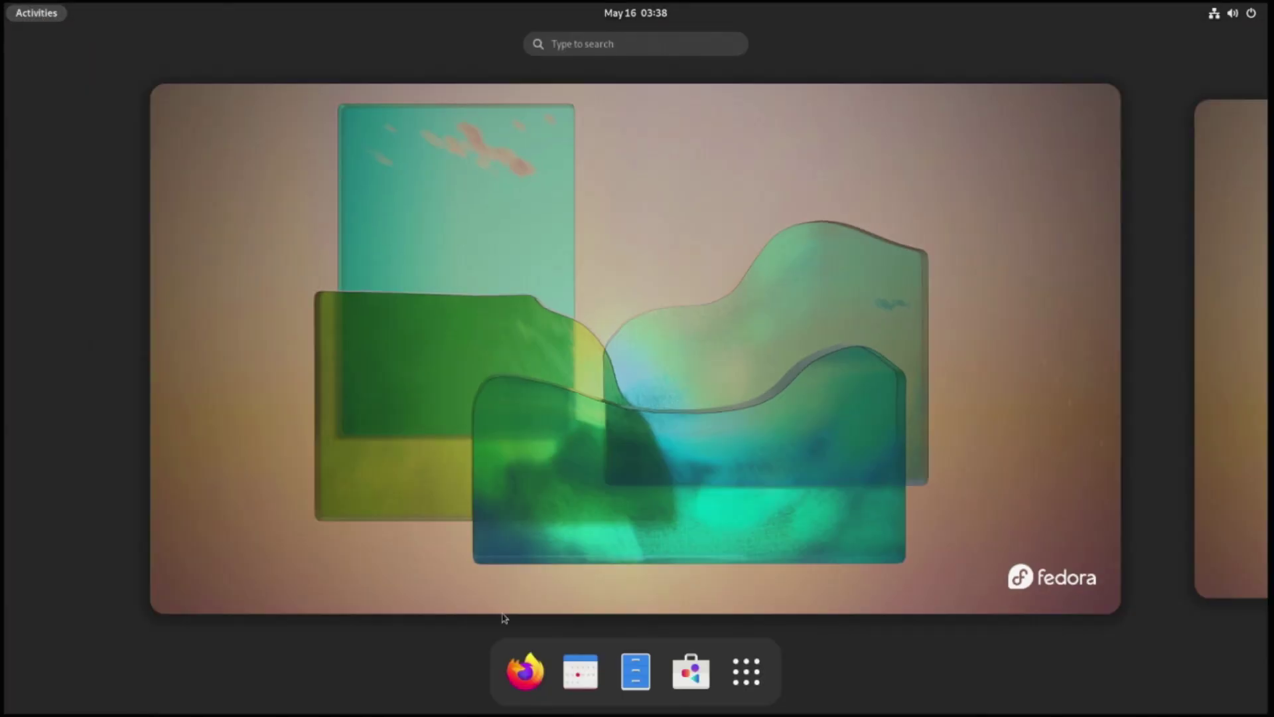
{"action": "left_click", "coordinate": [523, 671]}
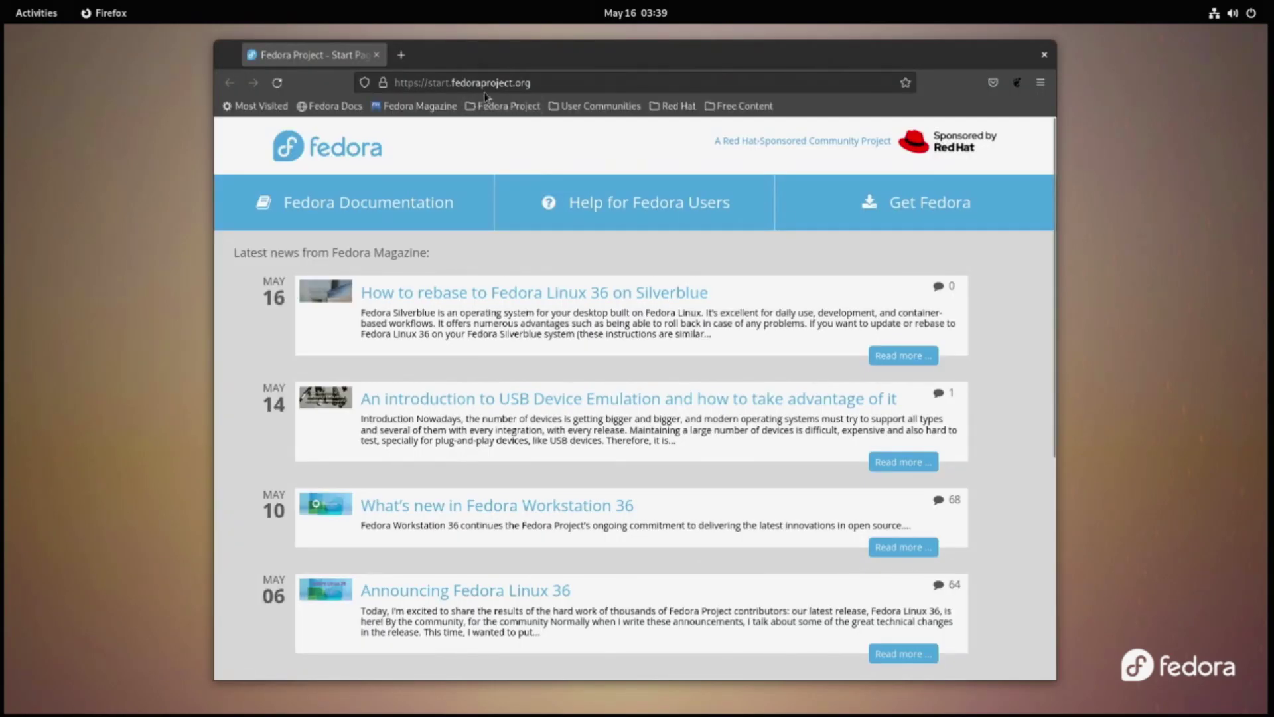
{"action": "left_click", "coordinate": [485, 90]}
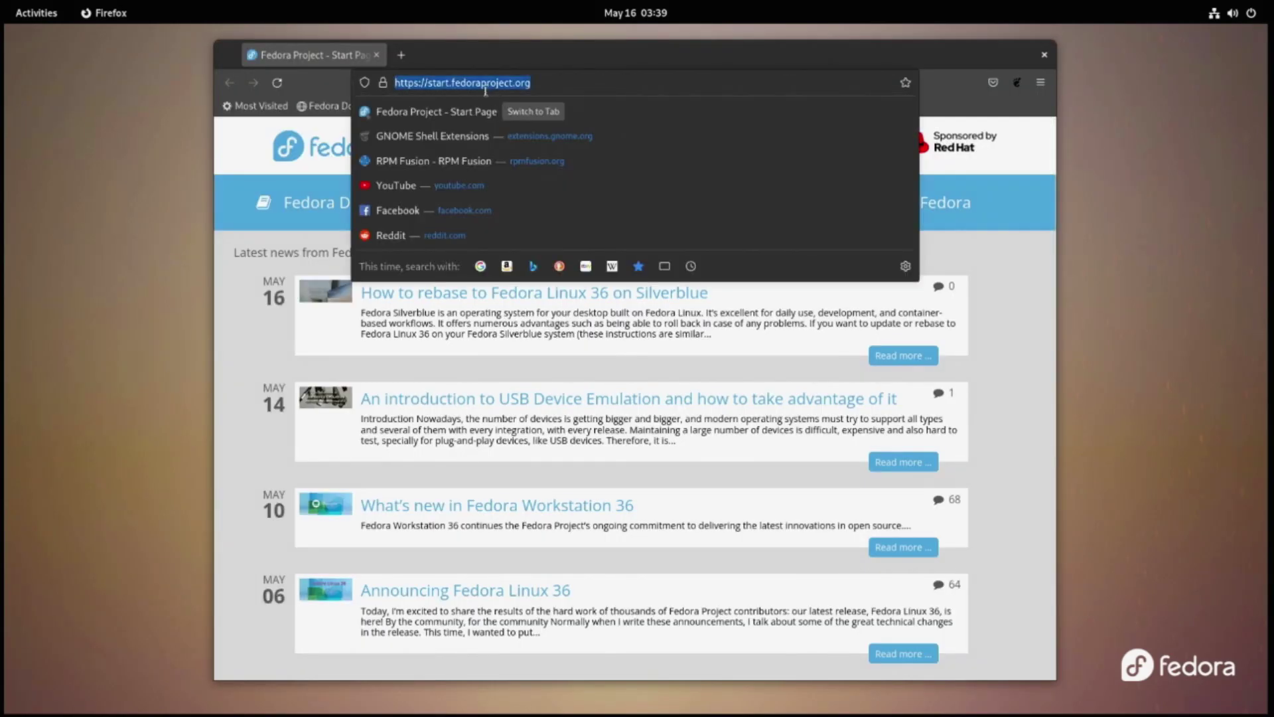
{"action": "type", "text": "extensions.gnome.org/"}
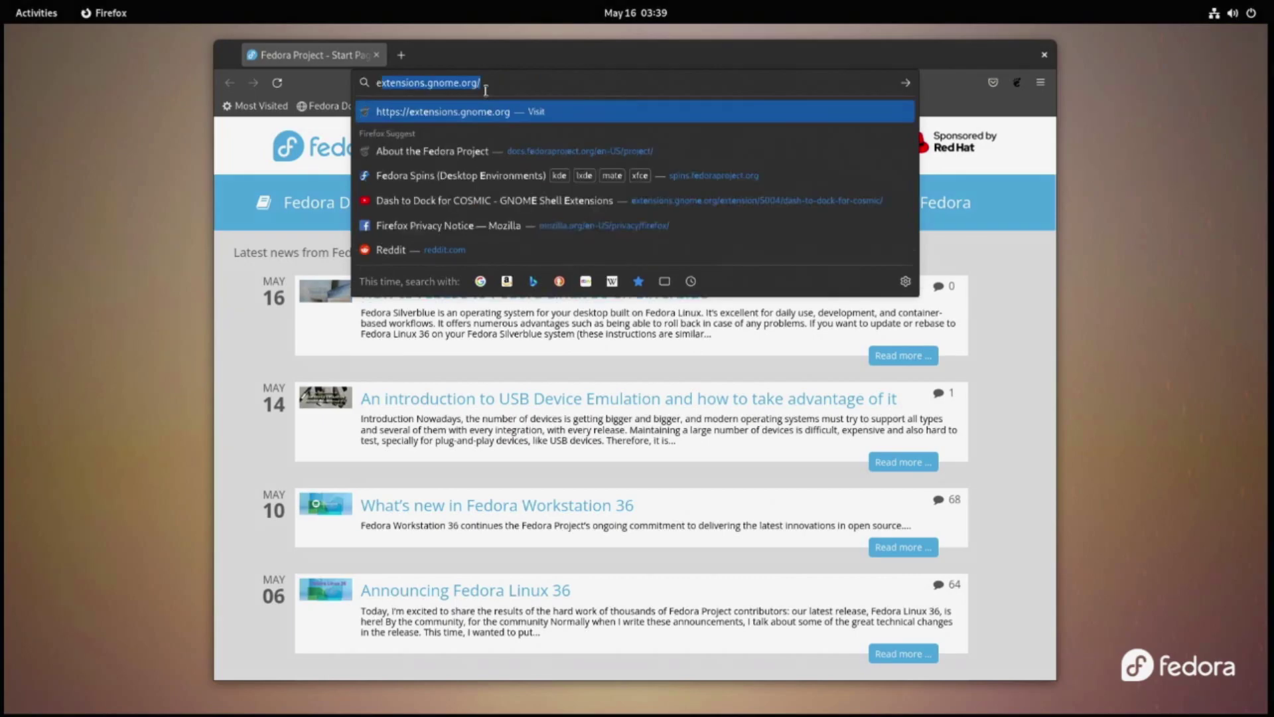
{"action": "key", "text": "Return"}
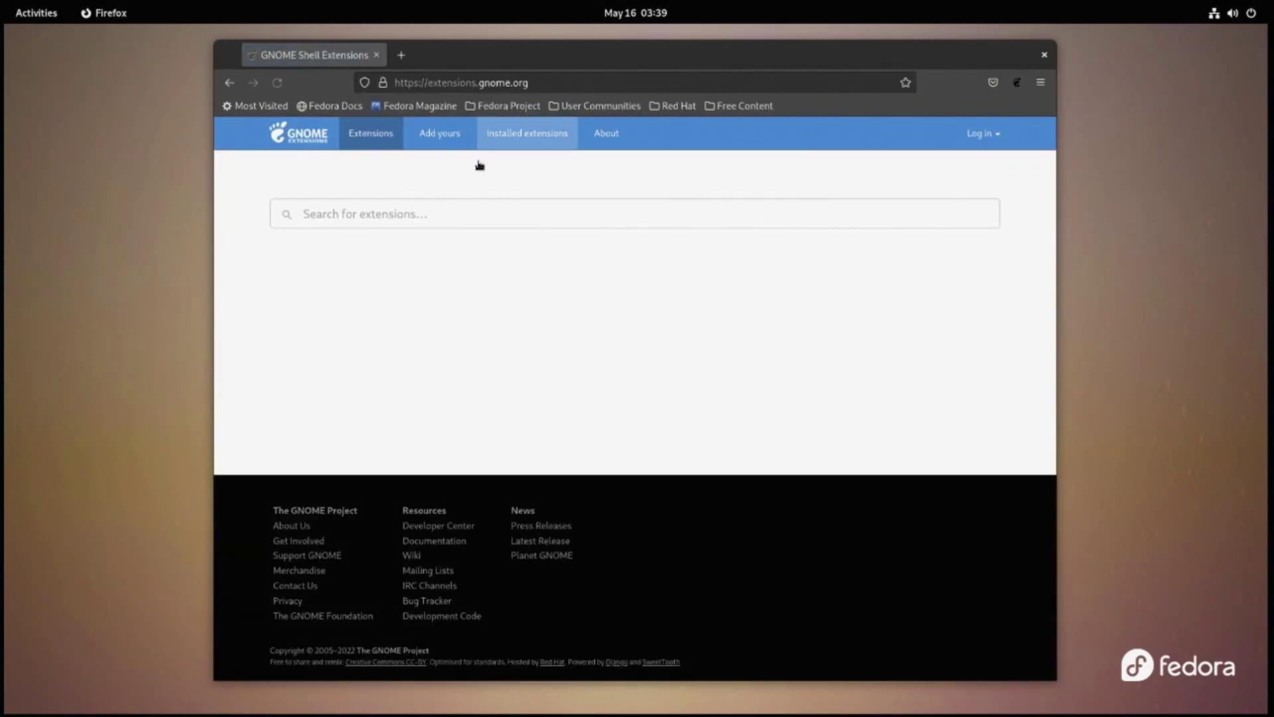
{"action": "left_click", "coordinate": [412, 213]}
{"action": "type", "text": "dash to dock"}
Switch on and install Dash to Dock for COSMIC, then close Firefox
{"action": "left_click", "coordinate": [419, 297]}
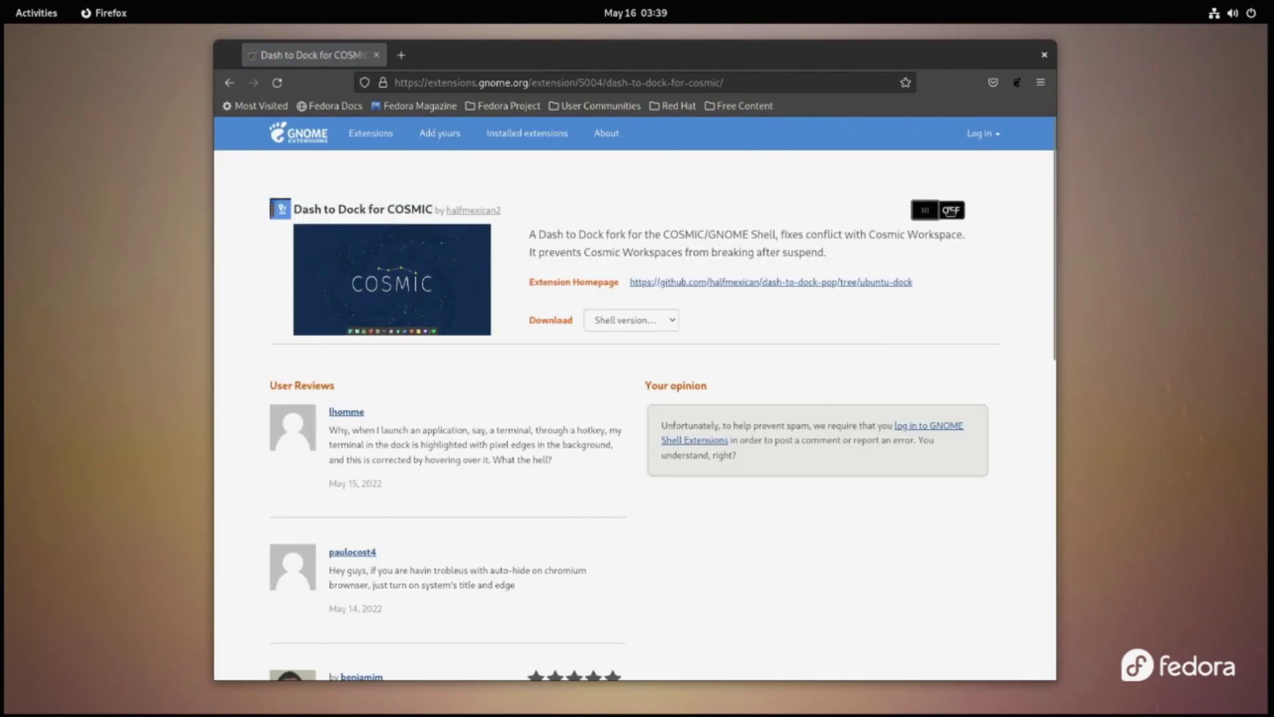
{"action": "left_click", "coordinate": [950, 210]}
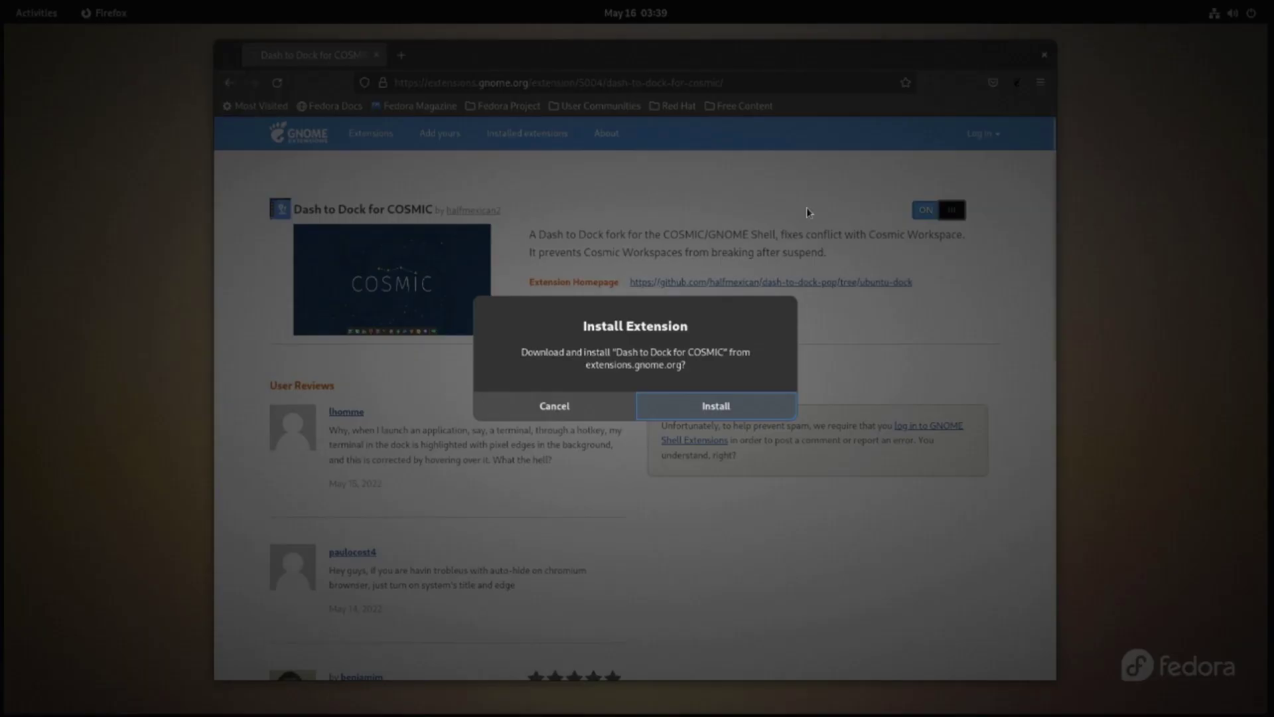
{"action": "left_click", "coordinate": [716, 406]}
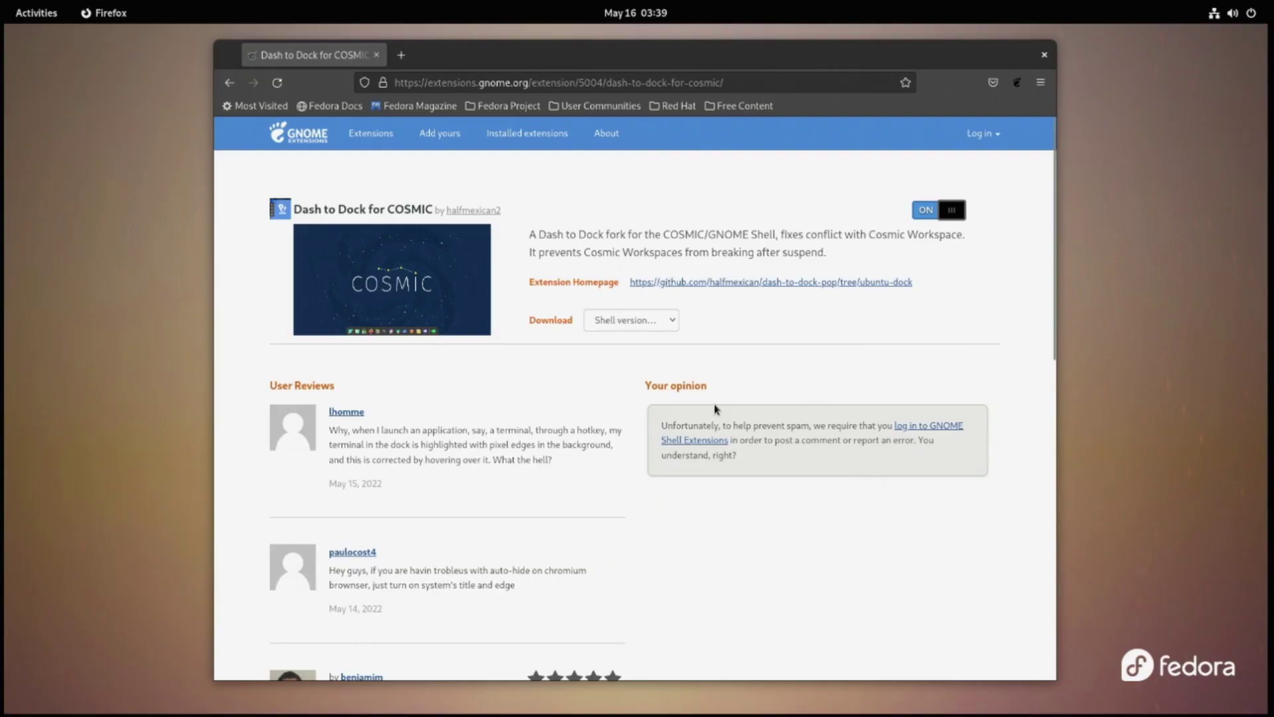
{"action": "left_click", "coordinate": [1044, 55]}
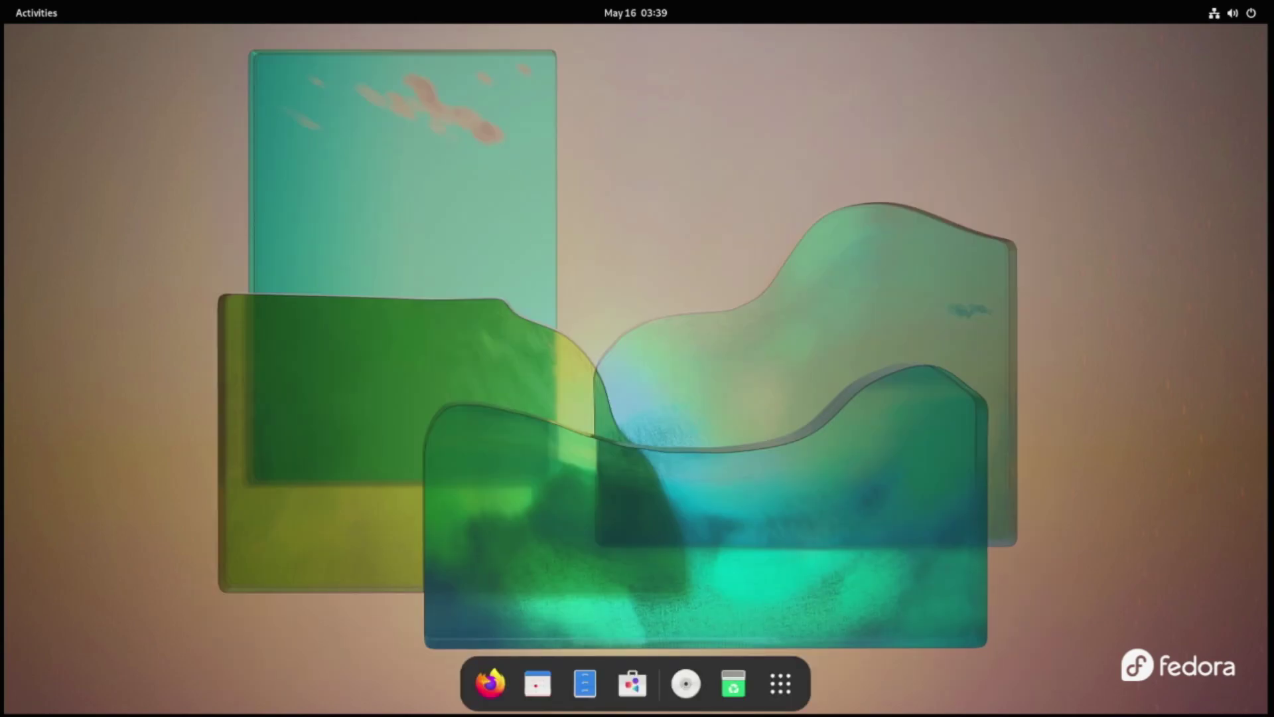
{"action": "left_click", "coordinate": [782, 690]}
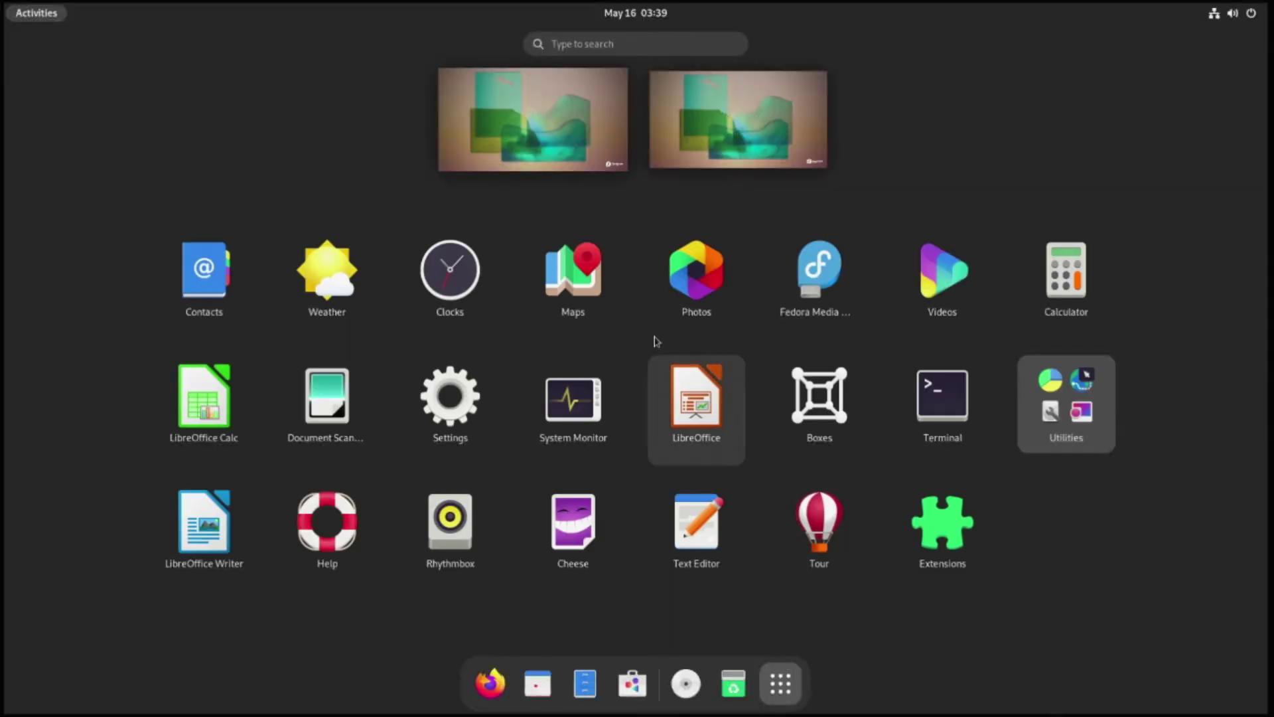
{"action": "left_click", "coordinate": [966, 548]}
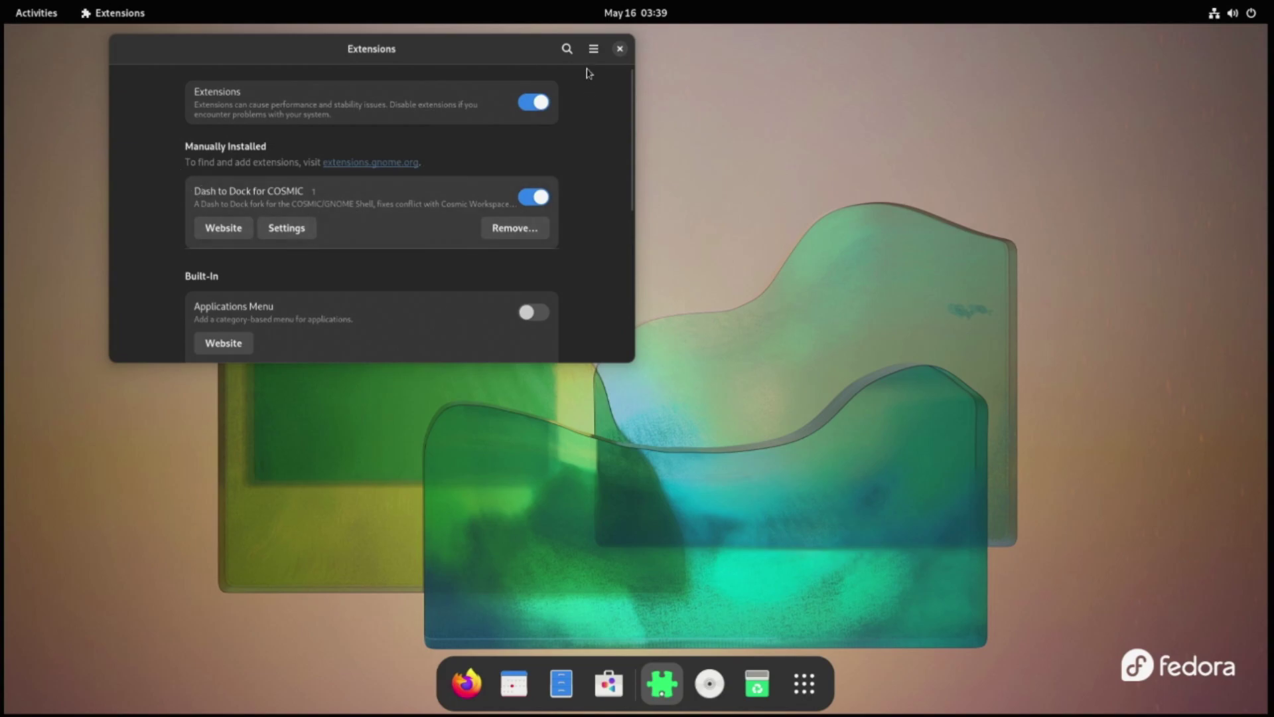
{"action": "left_click", "coordinate": [620, 49]}
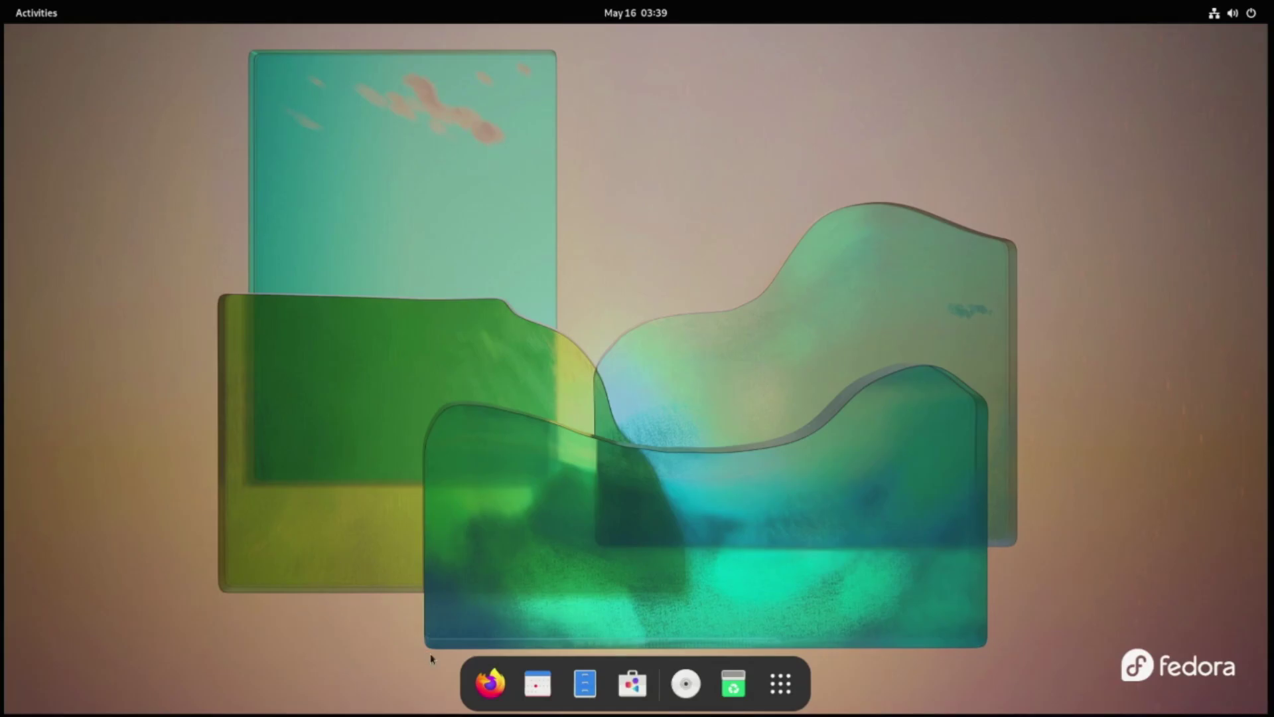
Load docs.anaconda.com/anaconda/install/linux in Firefox
{"action": "left_click", "coordinate": [489, 683]}
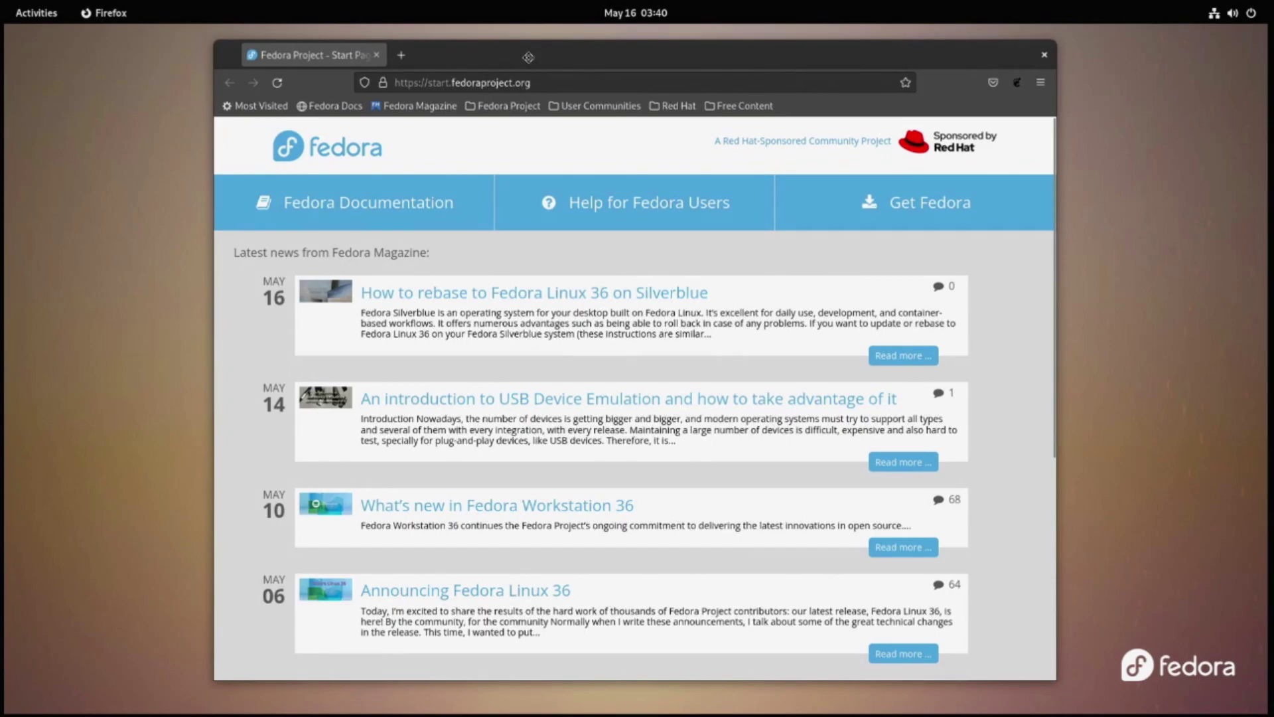
{"action": "left_click_drag", "start_coordinate": [528, 57], "coordinate": [515, 52]}
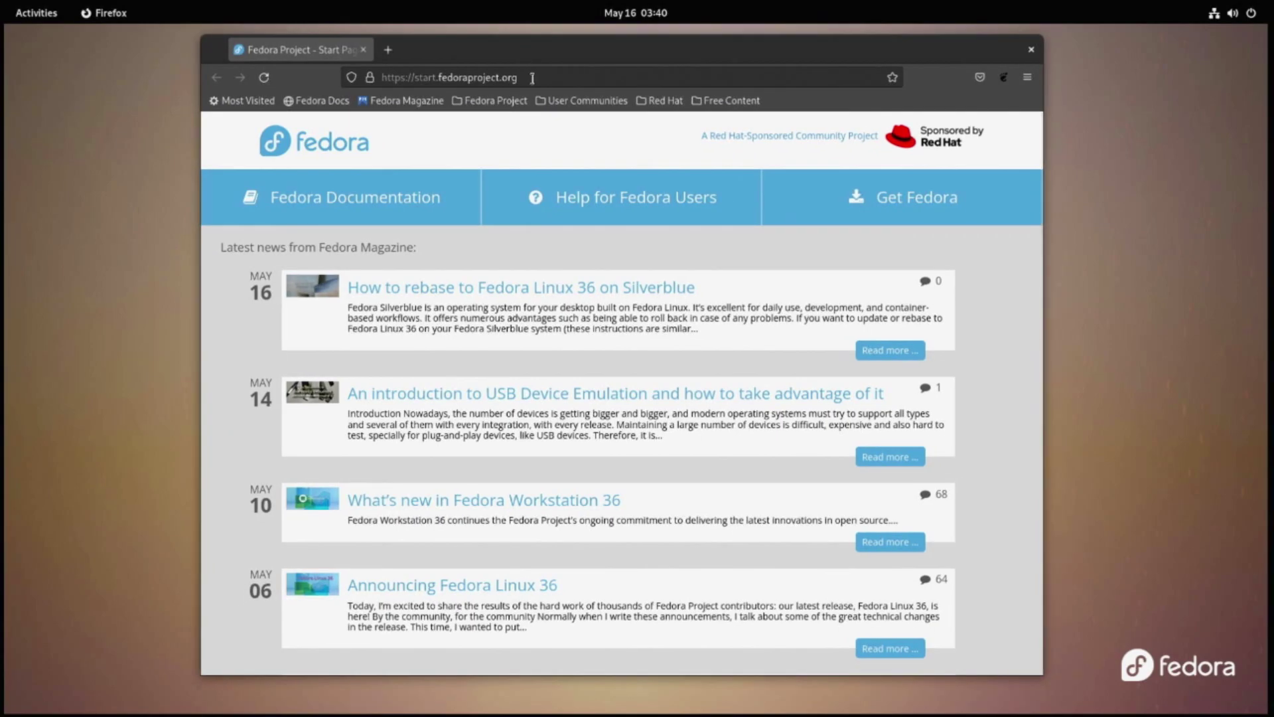
{"action": "left_click", "coordinate": [532, 79]}
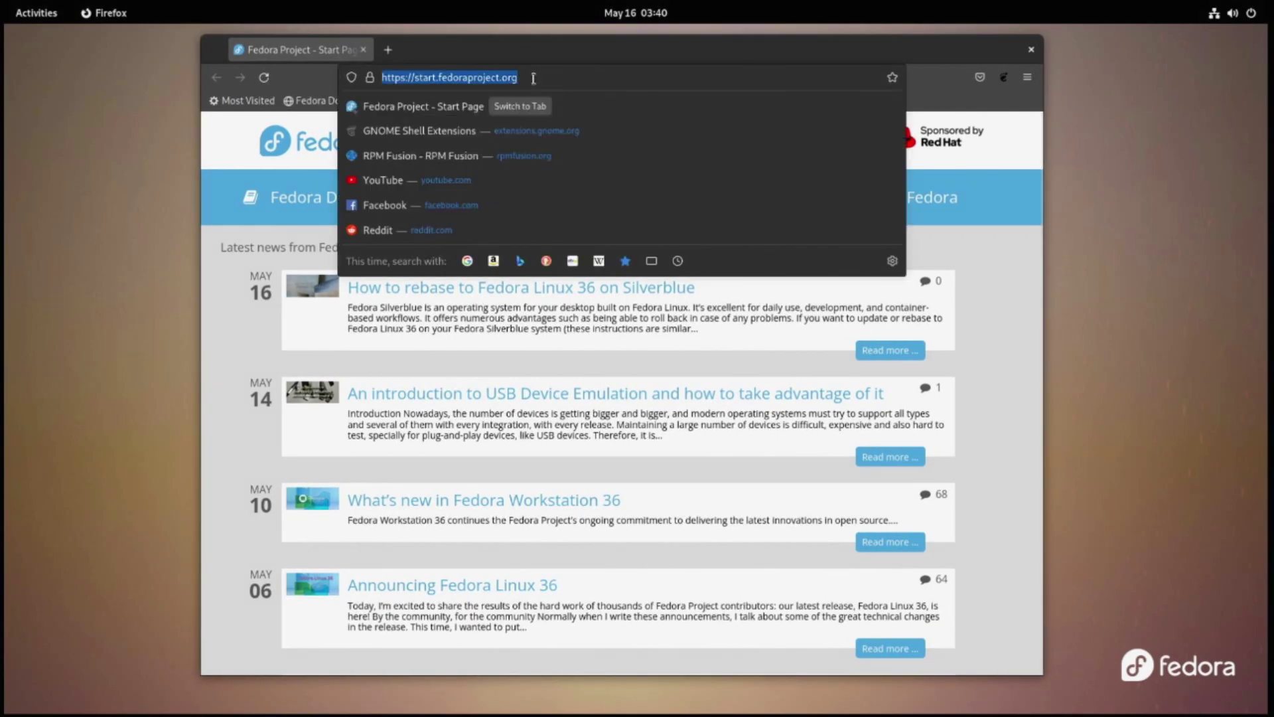
{"action": "type", "text": "docs.ana"}
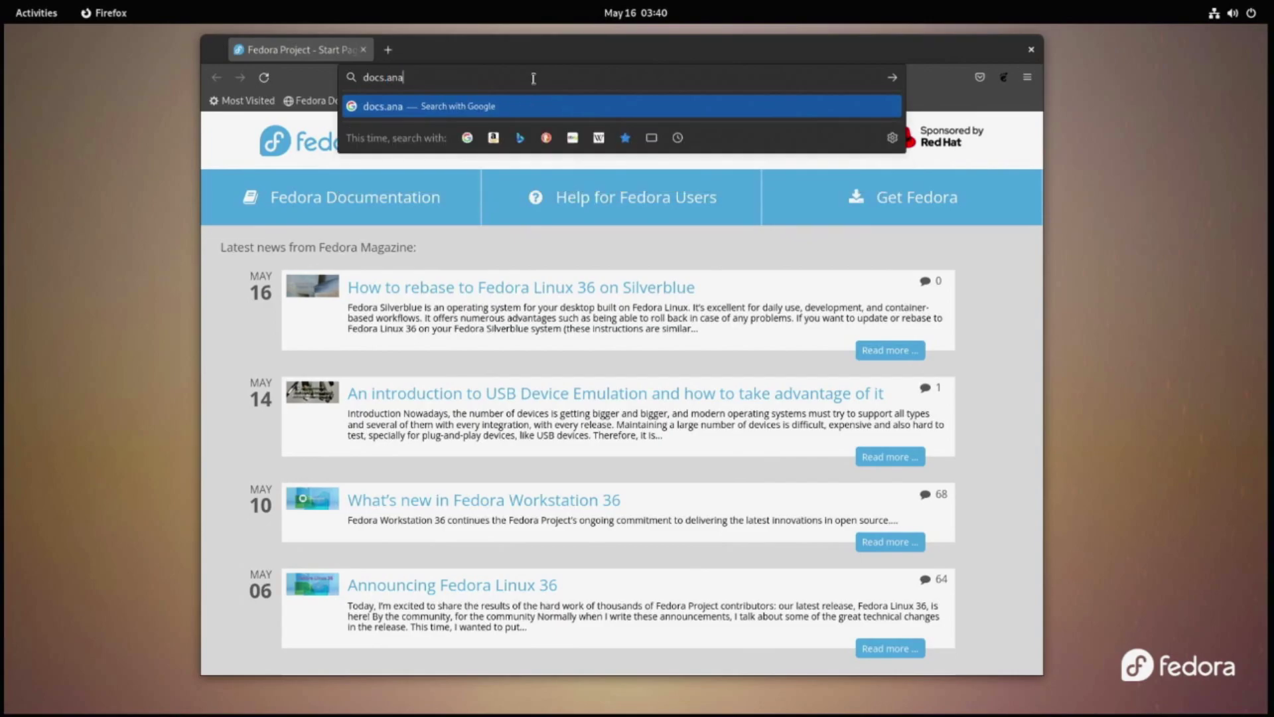
{"action": "type", "text": "conda."}
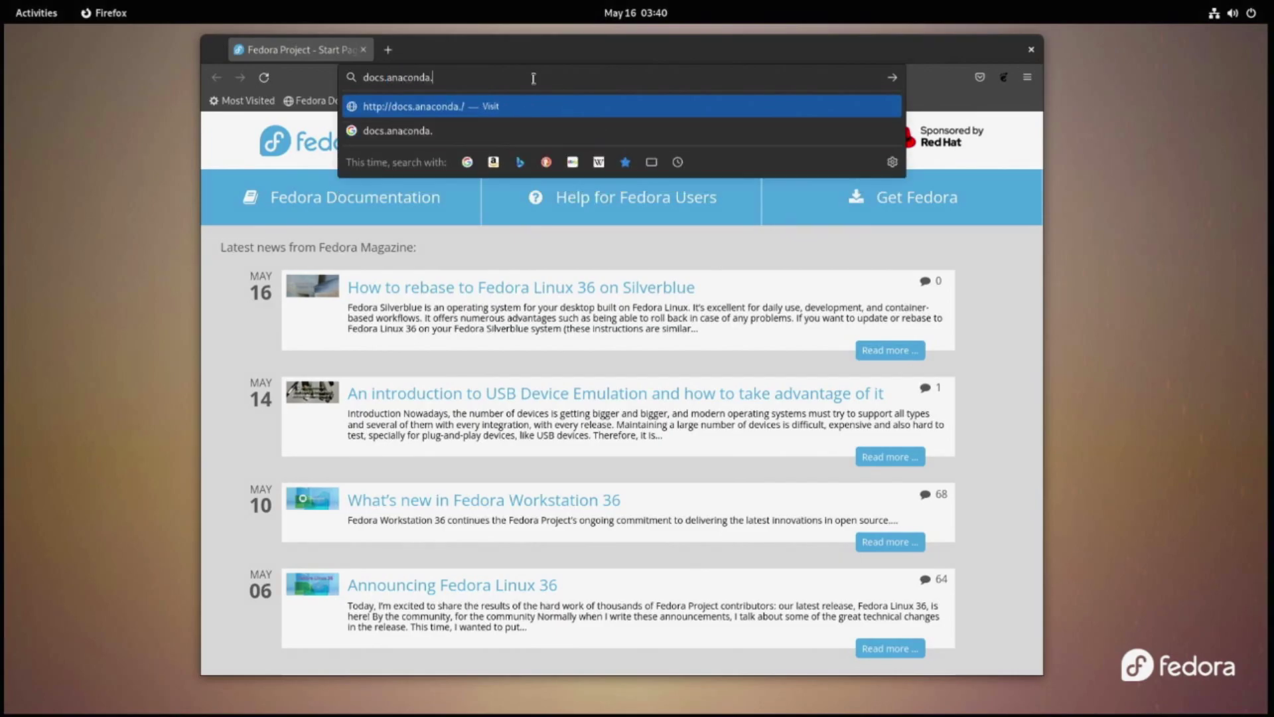
{"action": "type", "text": "com/anaconda"}
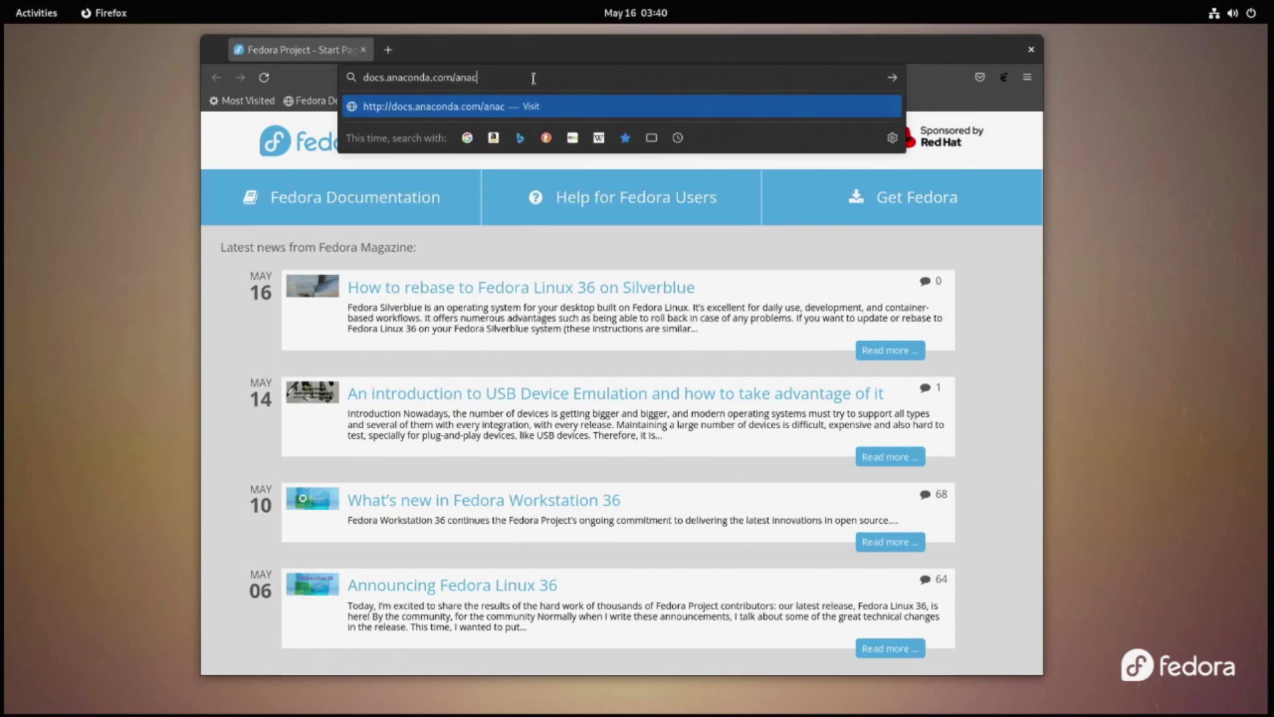
{"action": "type", "text": "/install/linux"}
{"action": "key", "text": "Return"}
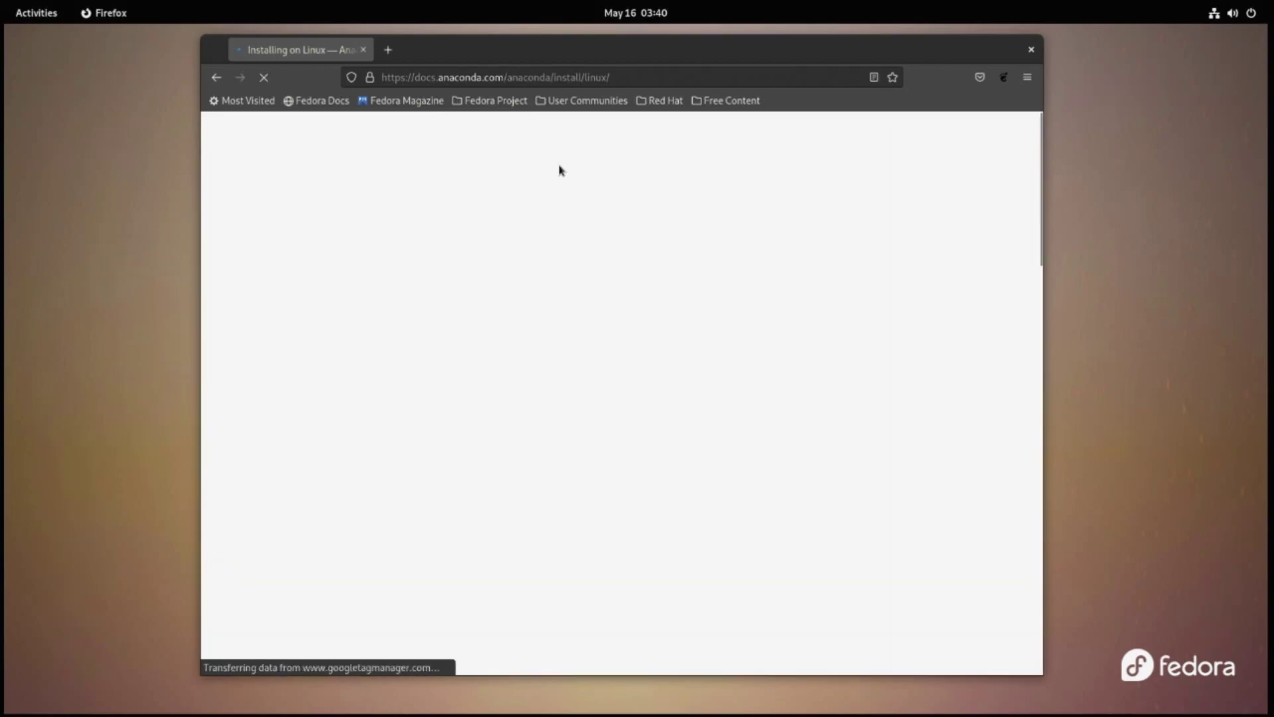
Copy the RedHat yum dependency install command from the Prerequisites table
{"action": "scroll", "coordinate": [561, 172], "scroll_direction": "down", "scroll_amount": 5}
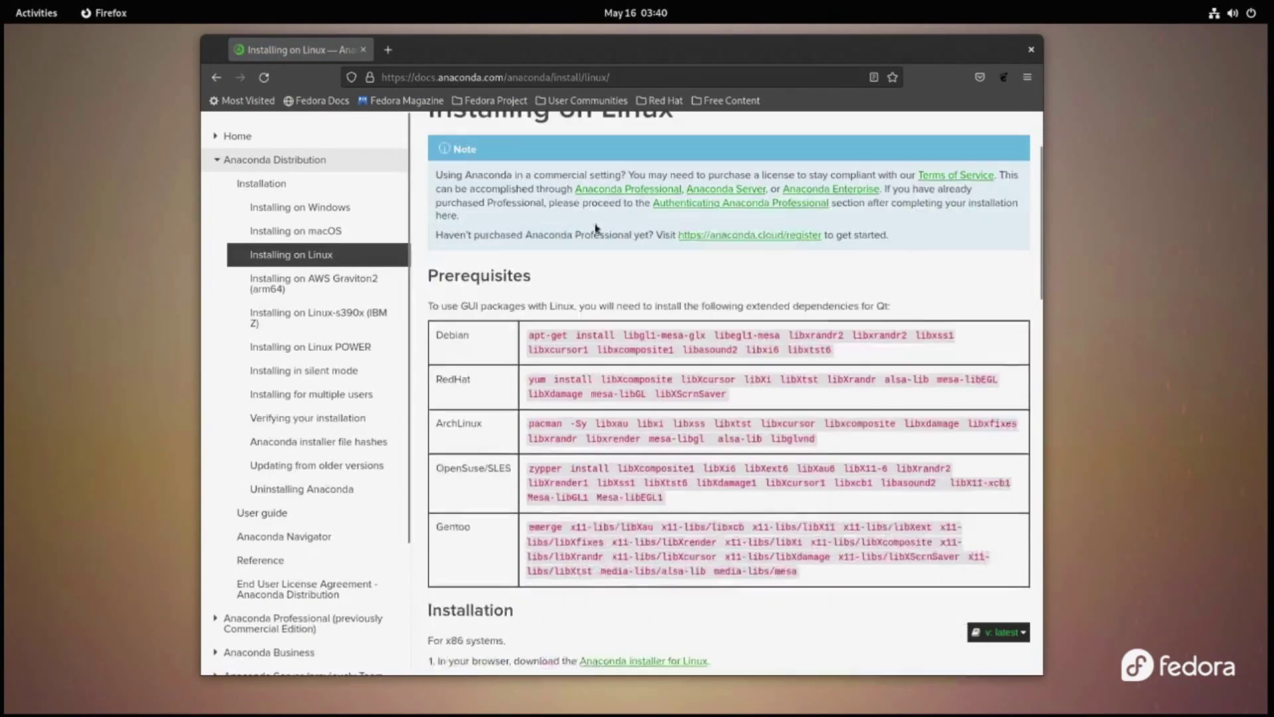
{"action": "left_click_drag", "start_coordinate": [529, 311], "coordinate": [750, 324]}
{"action": "right_click", "coordinate": [722, 312]}
{"action": "left_click", "coordinate": [738, 325]}
Show all installed applications from the activities overview
{"action": "left_click", "coordinate": [37, 12]}
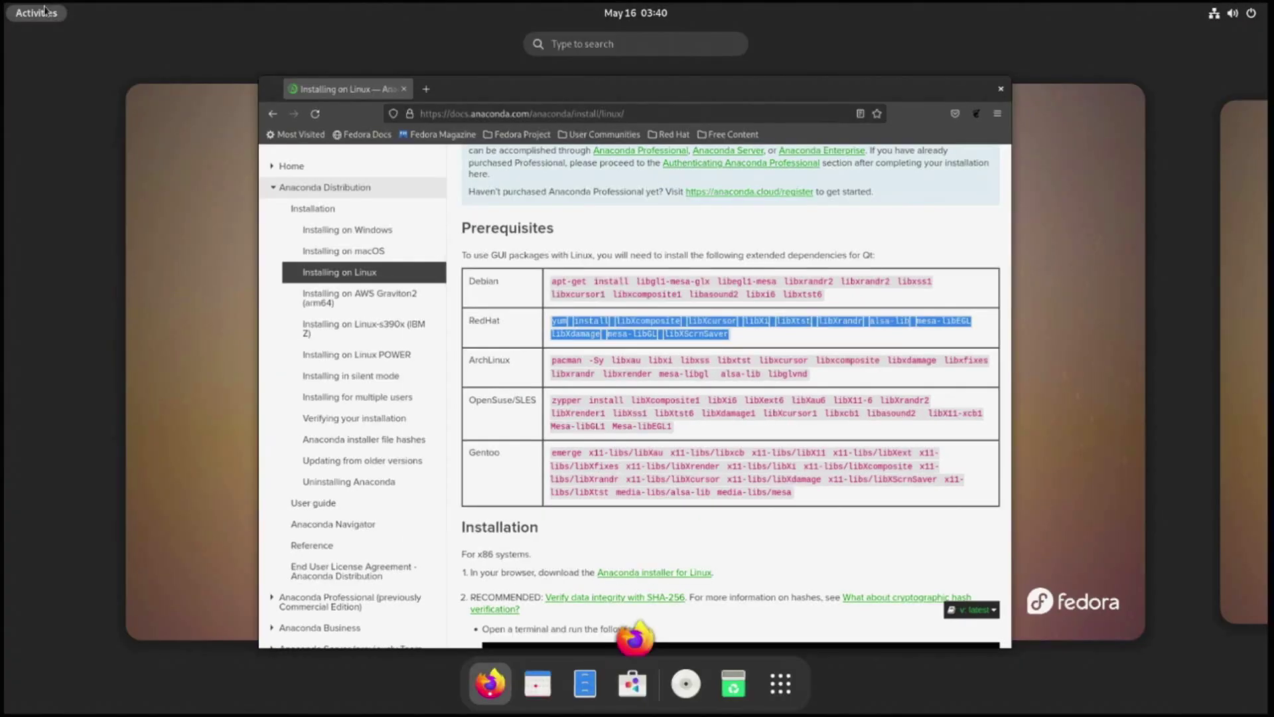
{"action": "left_click", "coordinate": [780, 684]}
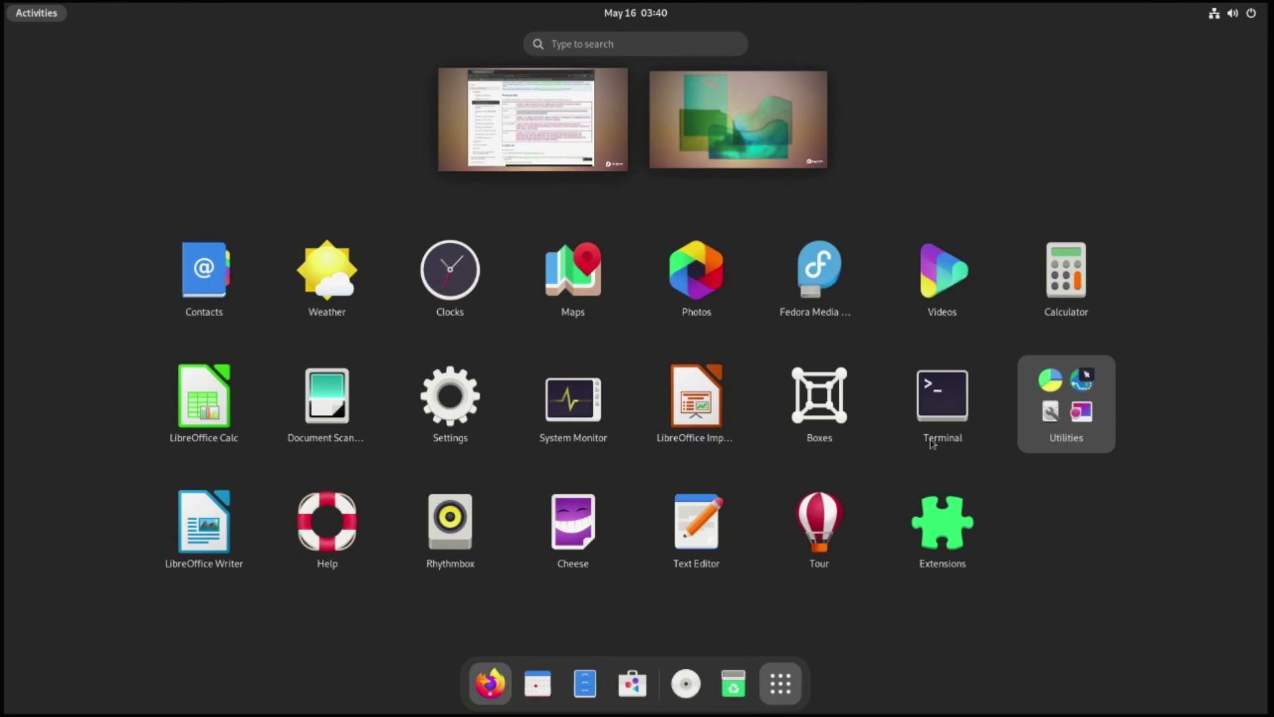
{"action": "key", "text": "super"}
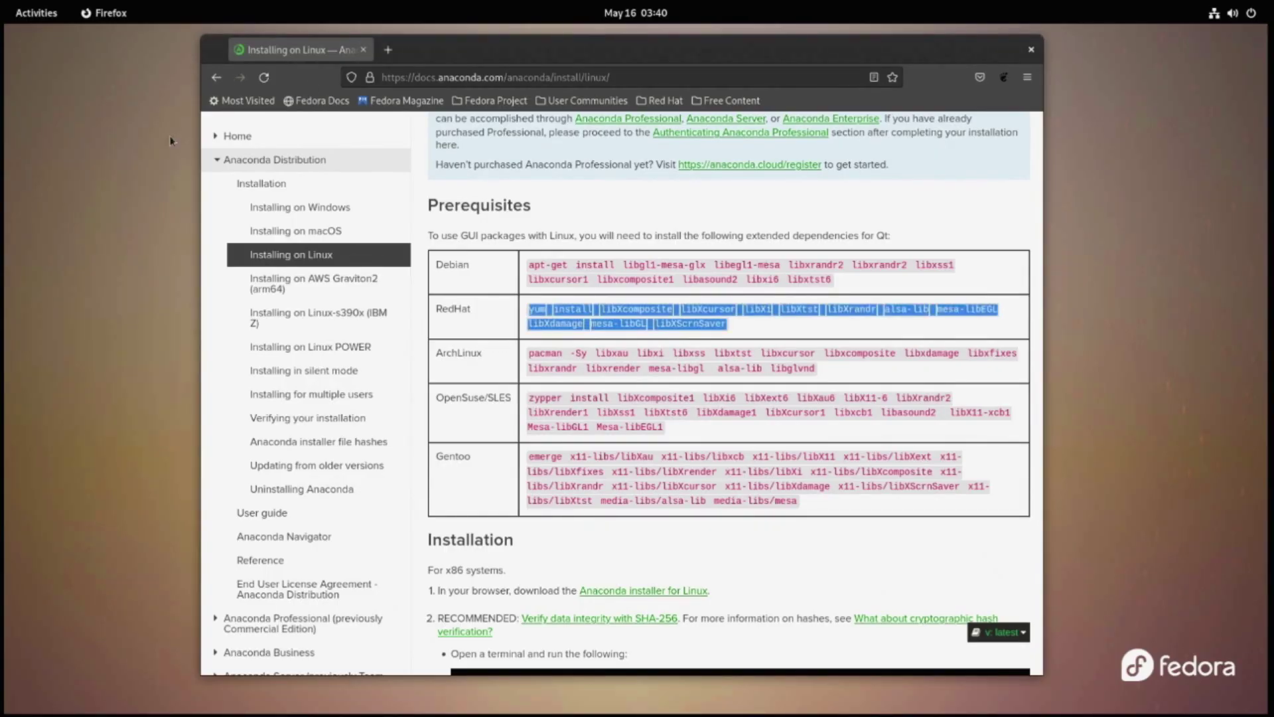
{"action": "left_click", "coordinate": [36, 13]}
{"action": "left_click", "coordinate": [780, 684]}
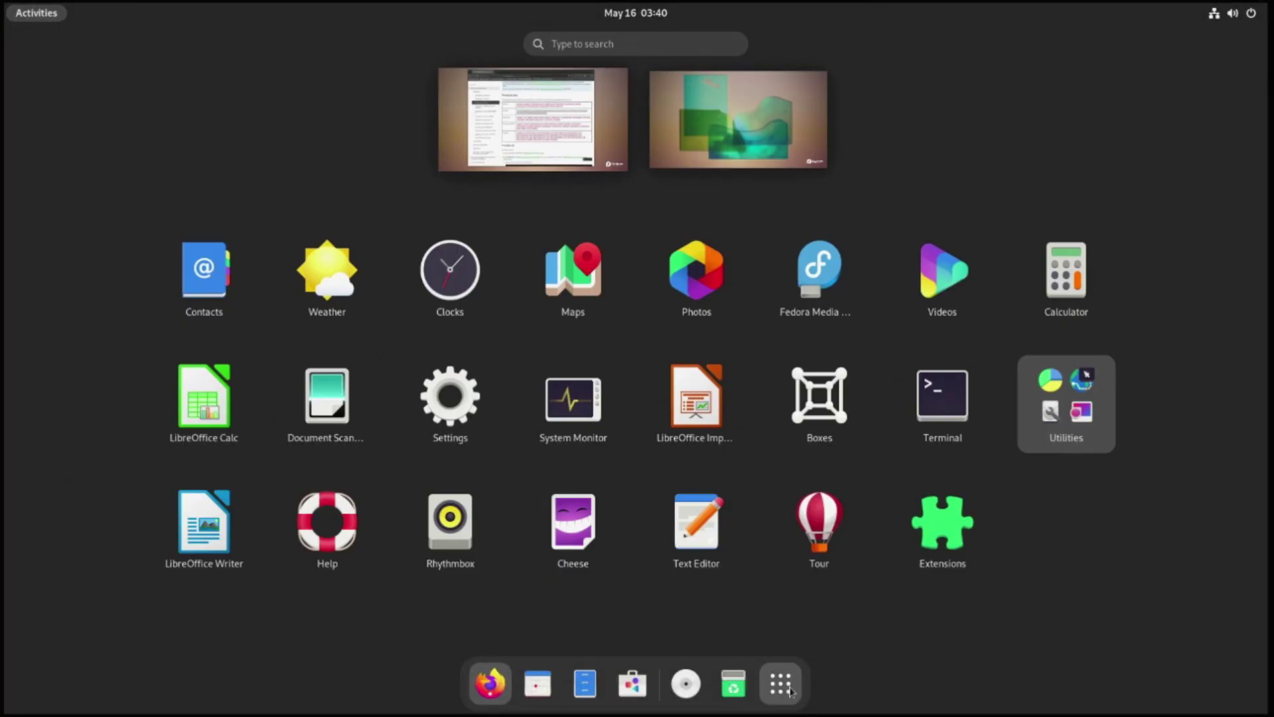
Run 'sudo' plus the pasted yum dependency command in a new Terminal, entering the account password
{"action": "left_click", "coordinate": [932, 423]}
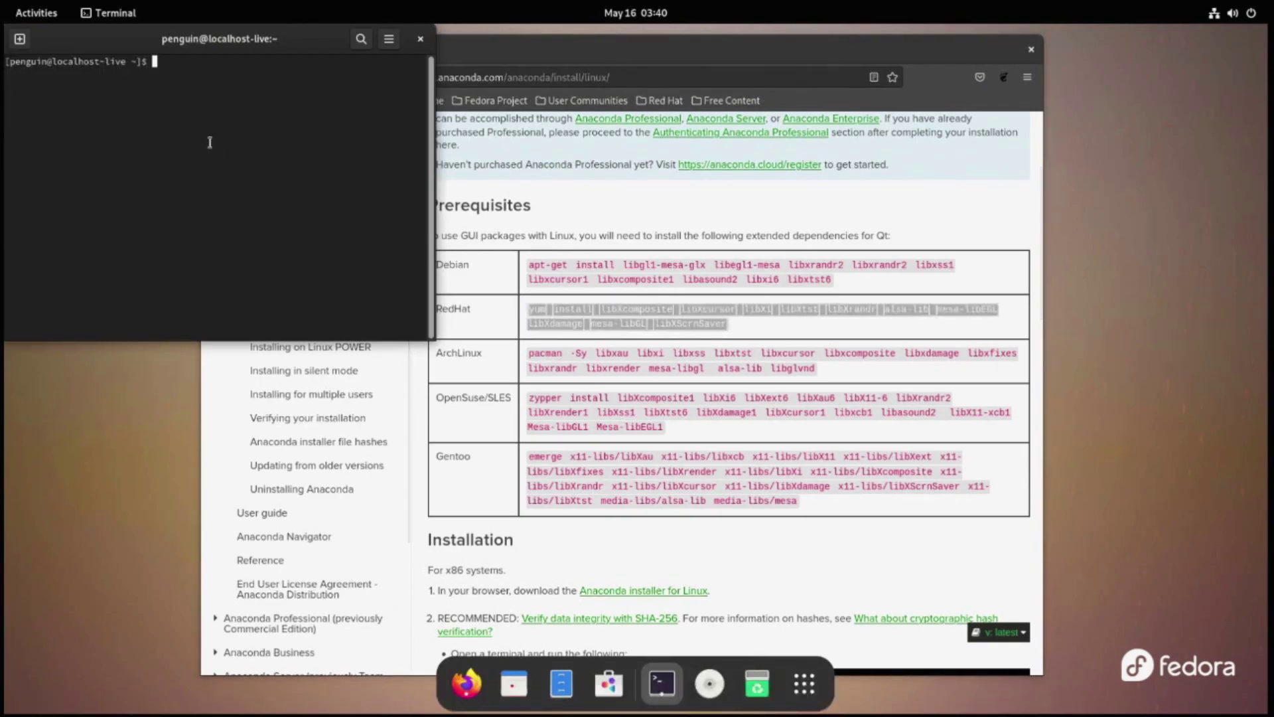
{"action": "key", "text": "ctrl+plus"}
{"action": "key", "text": "ctrl+plus"}
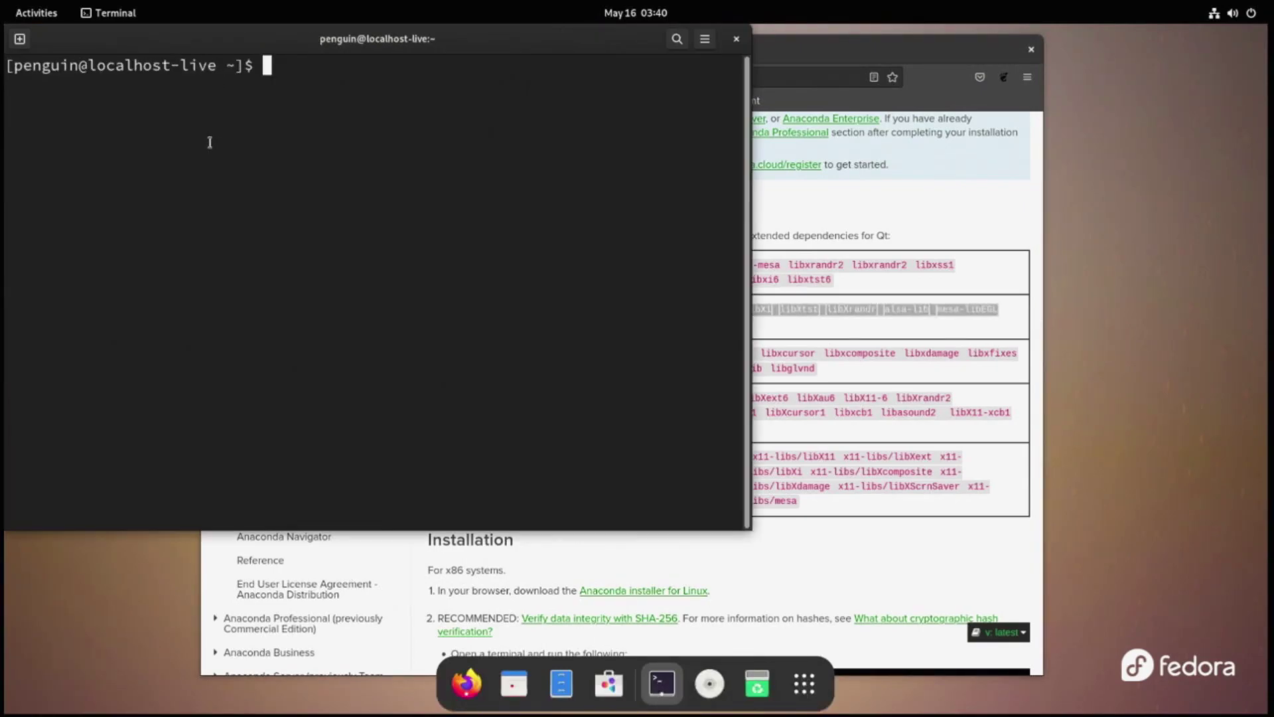
{"action": "type", "text": "sudo"}
{"action": "key", "text": "ctrl+shift+v"}
{"action": "key", "text": "Return"}
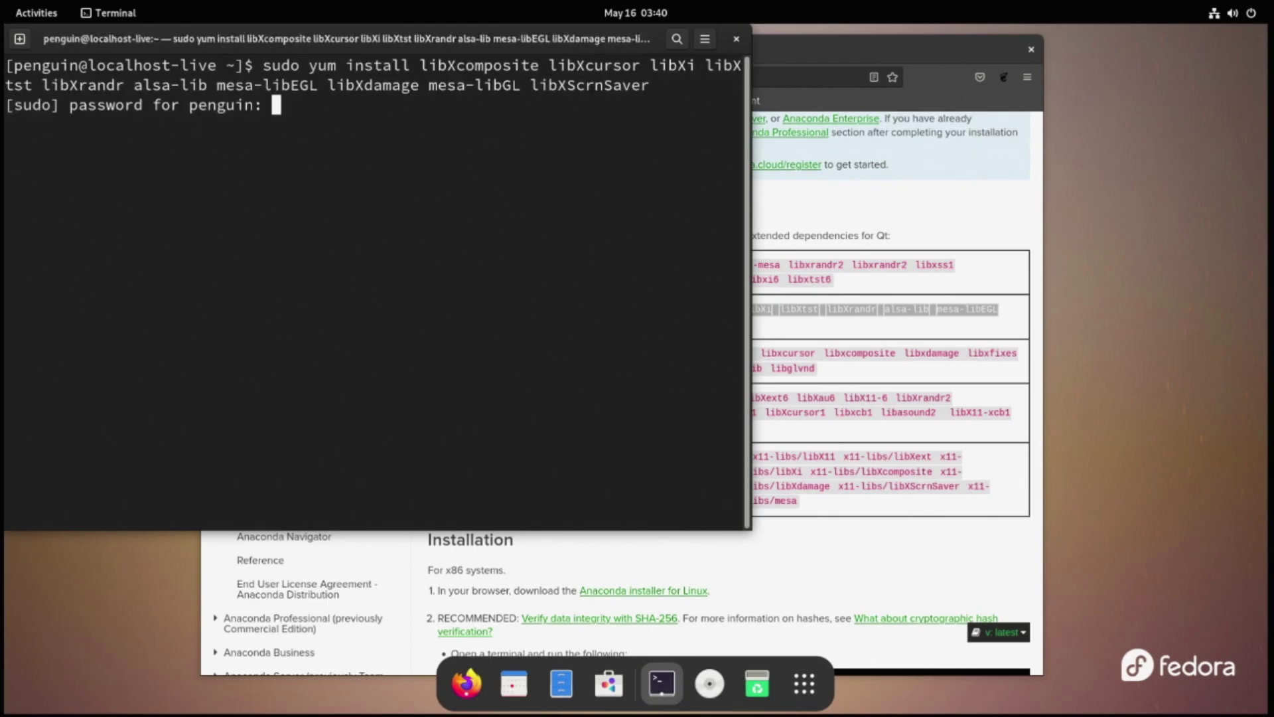
{"action": "key", "text": "Return"}
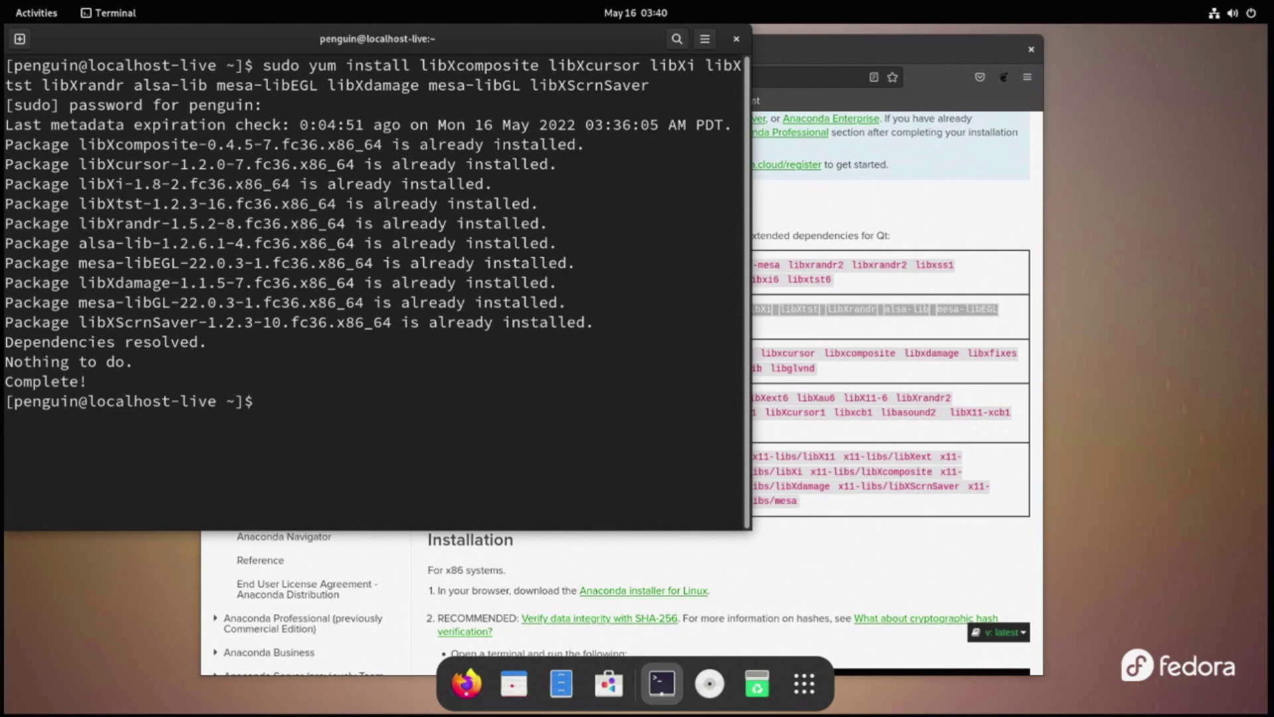
{"action": "key", "text": "alt+Tab"}
Download the 659 MB Anaconda3-2022.05-Linux-x86_64.sh installer from the Linux installer page
{"action": "scroll", "coordinate": [624, 352], "scroll_direction": "down", "scroll_amount": 5}
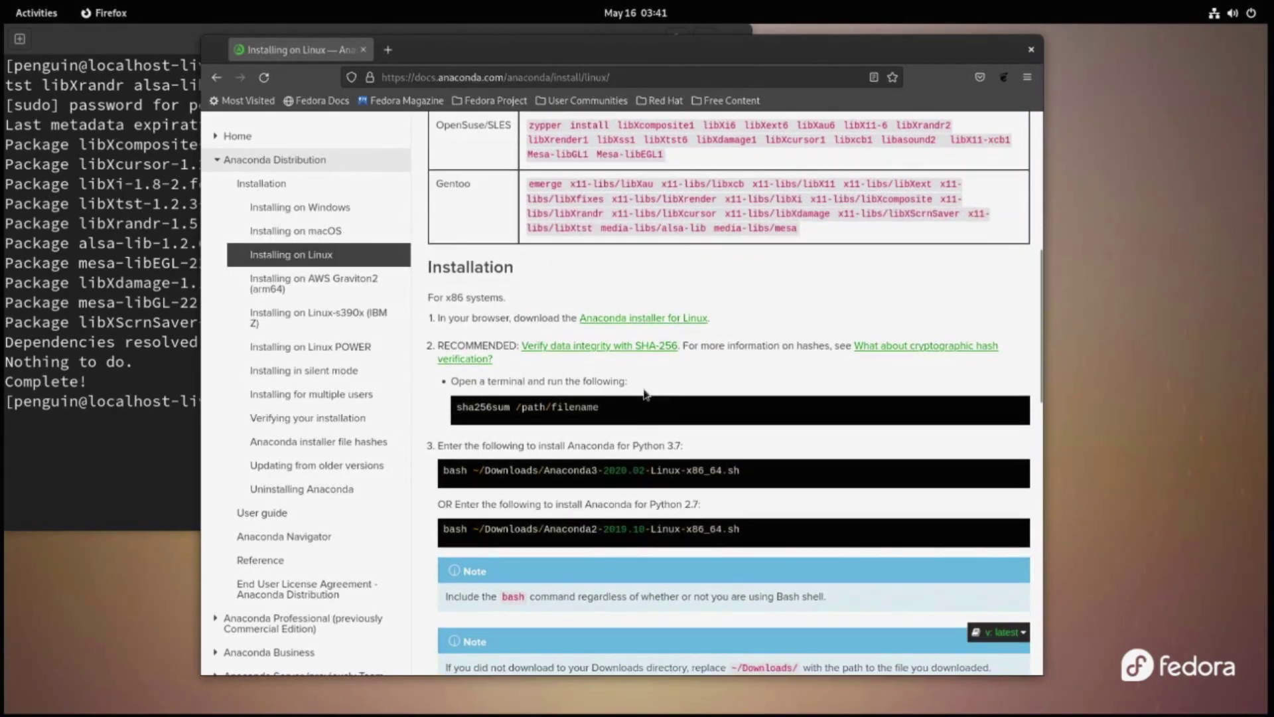
{"action": "left_click", "coordinate": [613, 323]}
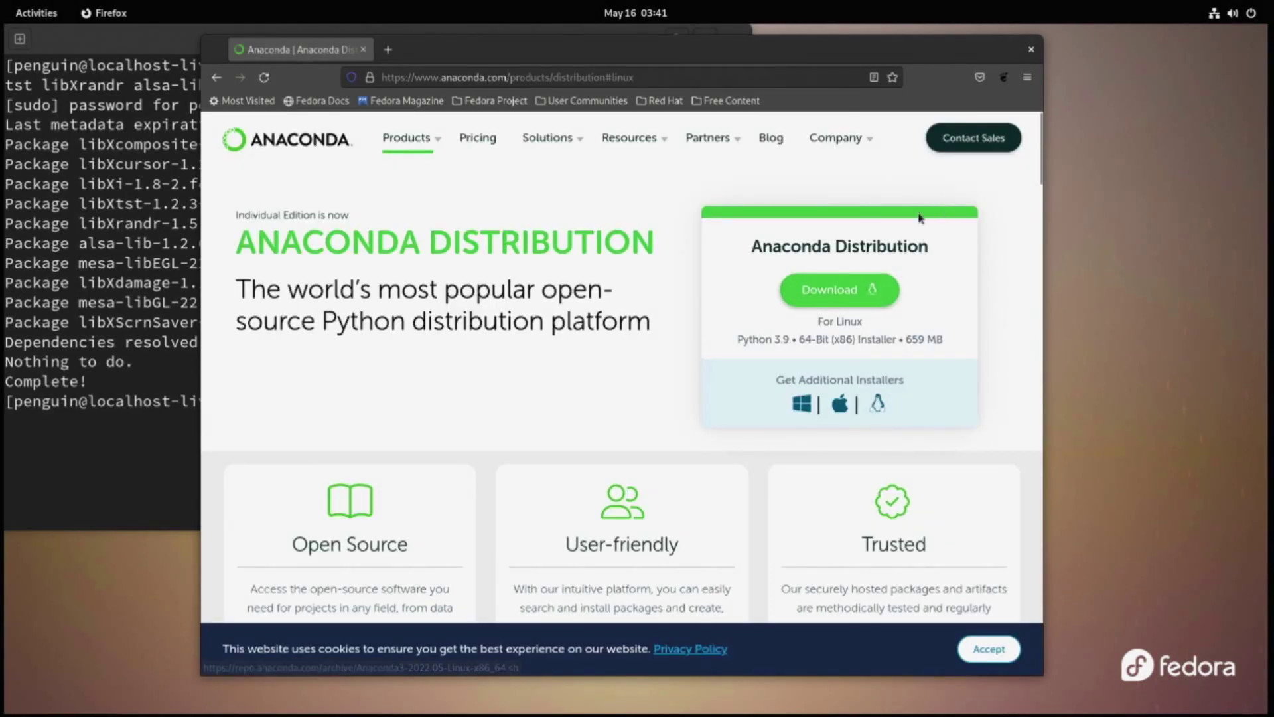
{"action": "left_click", "coordinate": [852, 291]}
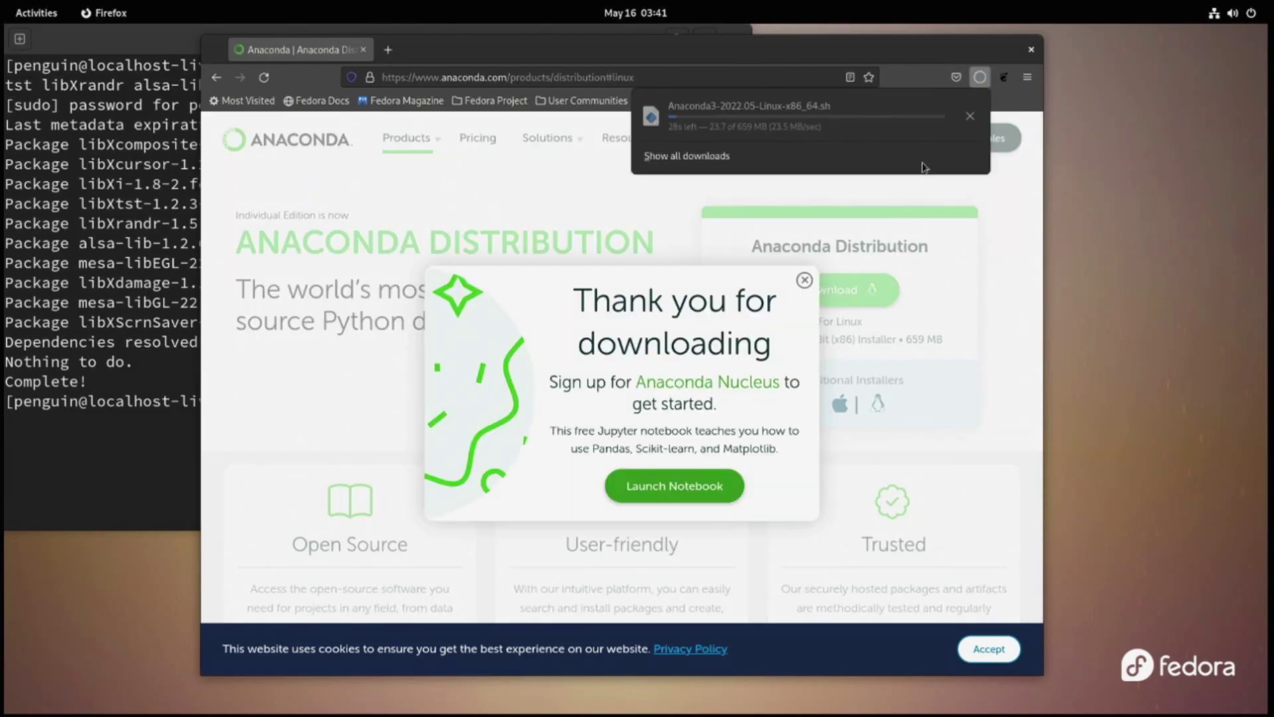
{"action": "left_click", "coordinate": [804, 280]}
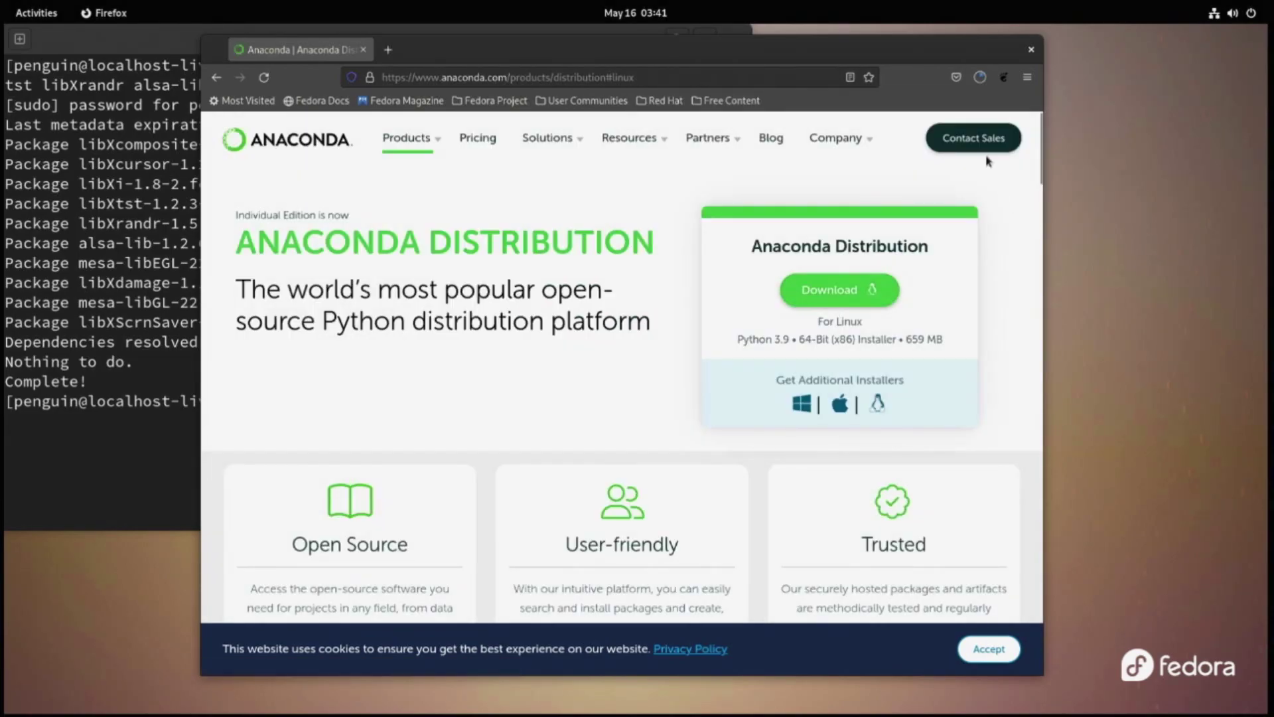
{"action": "left_click", "coordinate": [980, 83]}
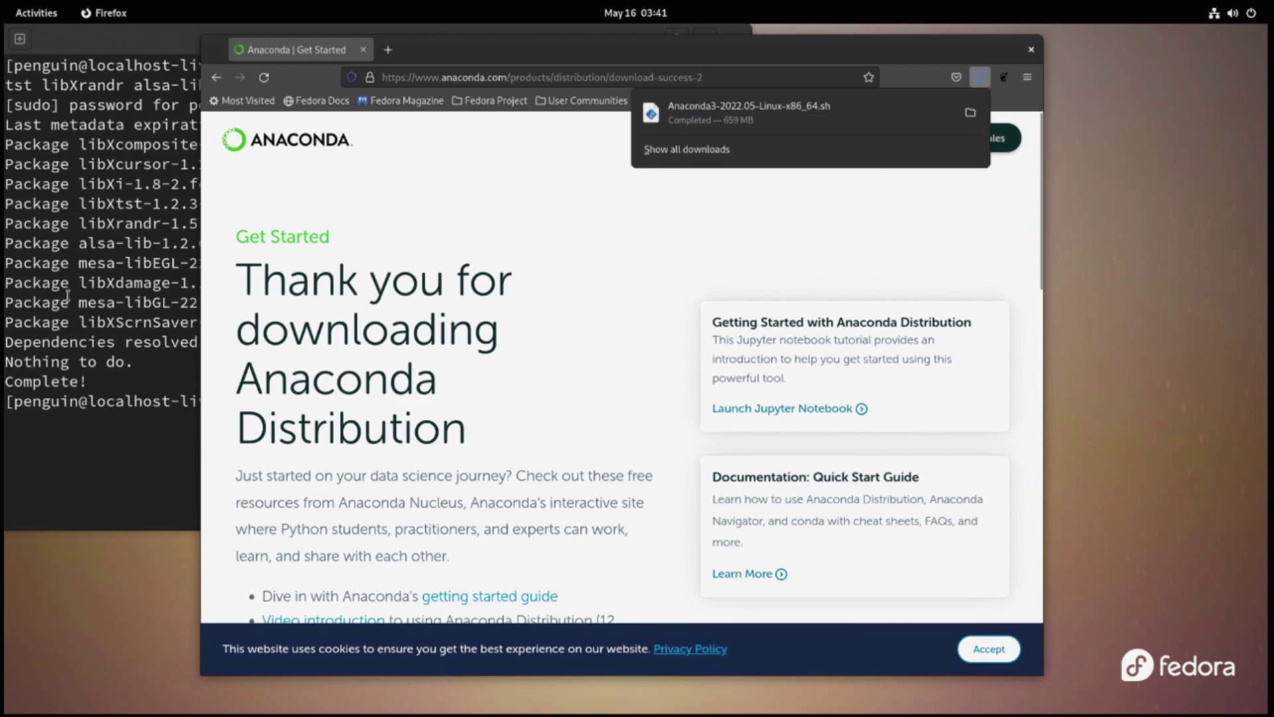
Exit the old terminal and show Firefox's downloads list
{"action": "left_click", "coordinate": [705, 30]}
{"action": "type", "text": "exit"}
{"action": "key", "text": "Return"}
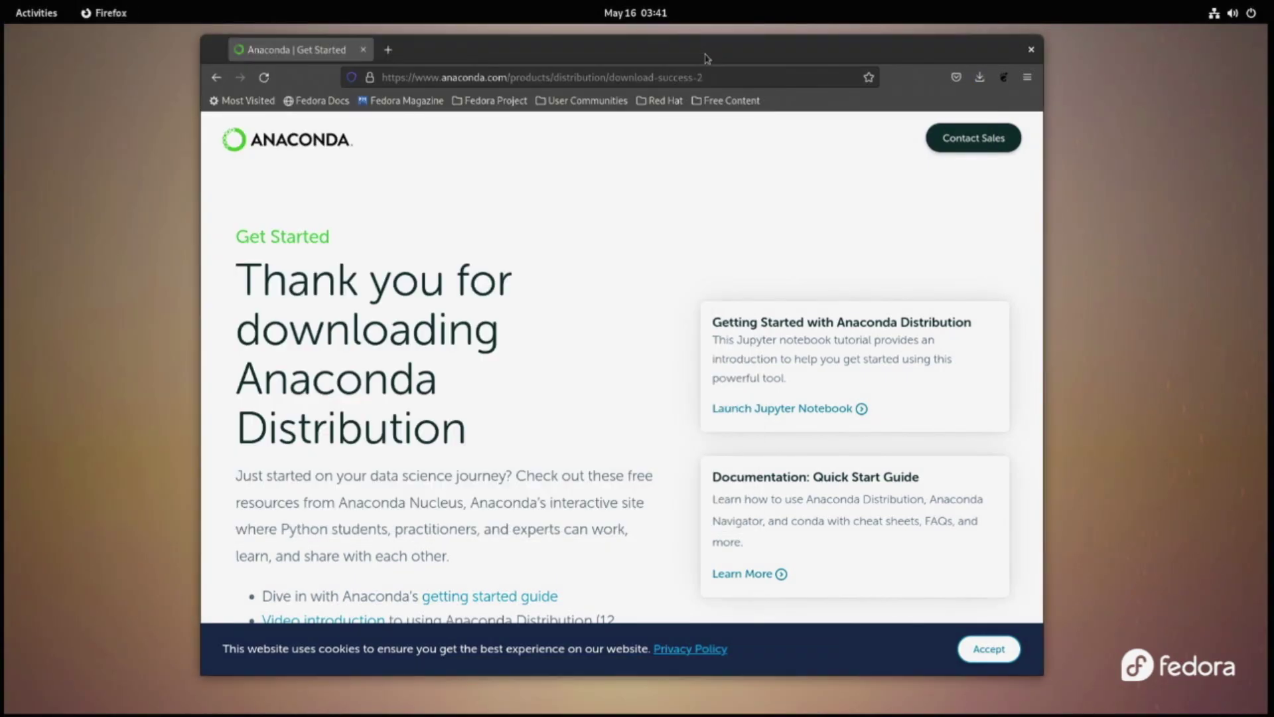
{"action": "left_click", "coordinate": [980, 77]}
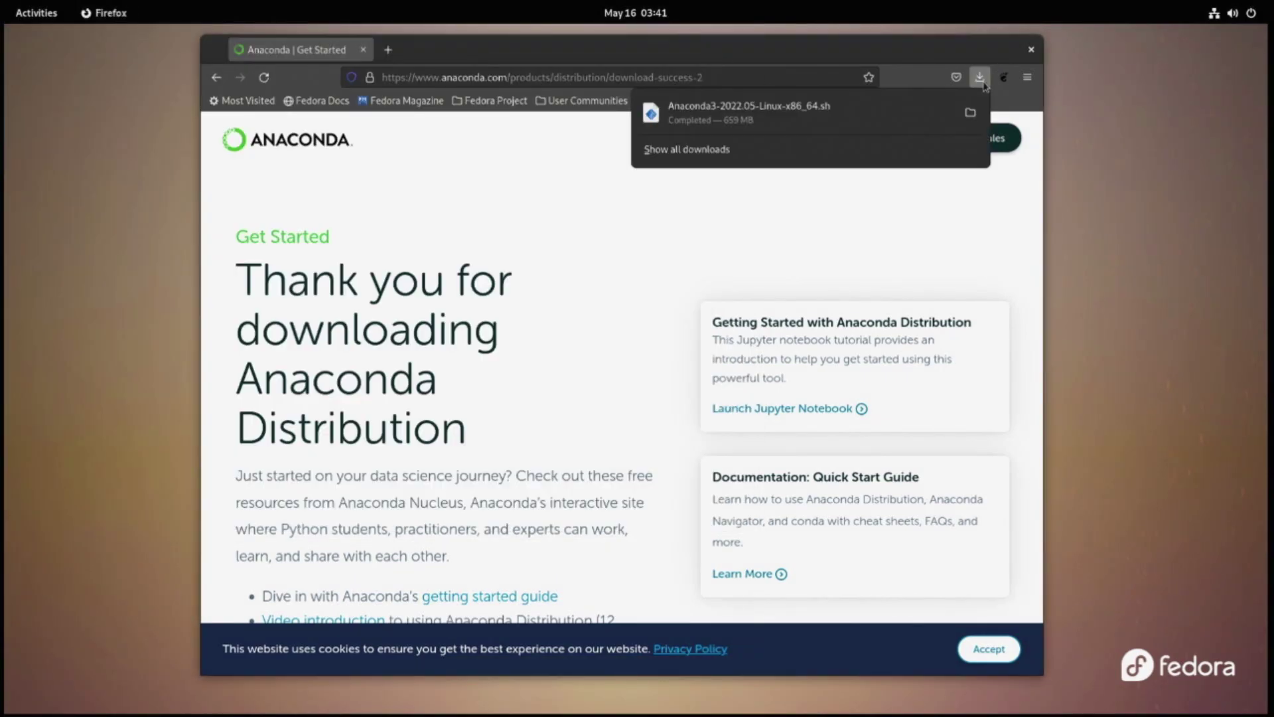
Open a terminal in the Downloads folder from Files, with enlarged text
{"action": "left_click", "coordinate": [971, 114]}
{"action": "right_click", "coordinate": [417, 155]}
{"action": "left_click", "coordinate": [466, 235]}
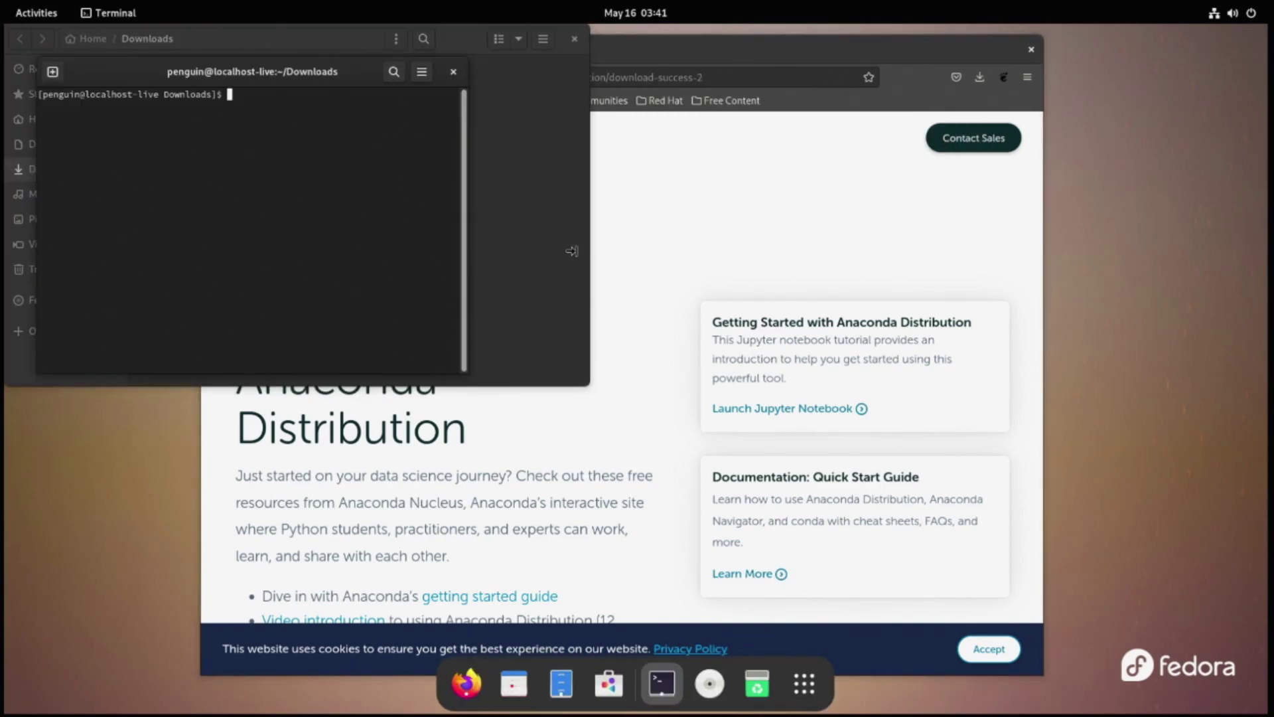
{"action": "left_click_drag", "start_coordinate": [295, 79], "coordinate": [547, 185]}
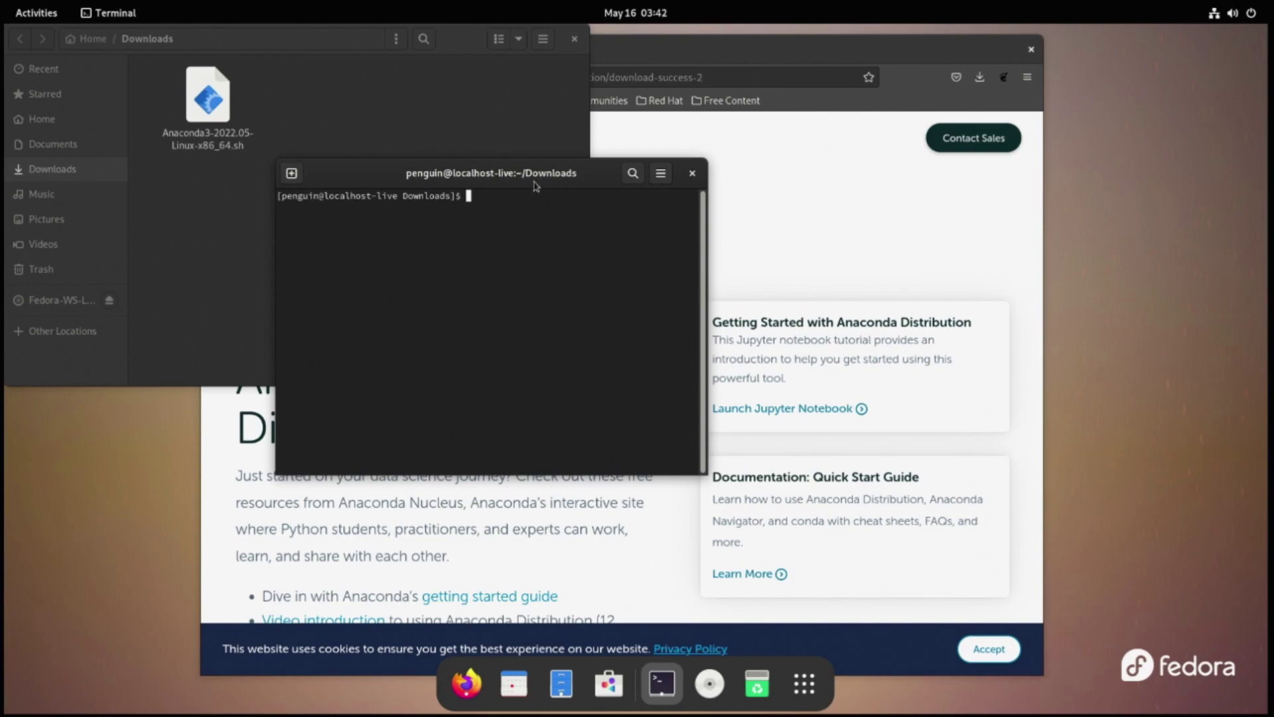
{"action": "key", "text": "ctrl+plus"}
{"action": "key", "text": "ctrl+plus"}
{"action": "key", "text": "ctrl+plus"}
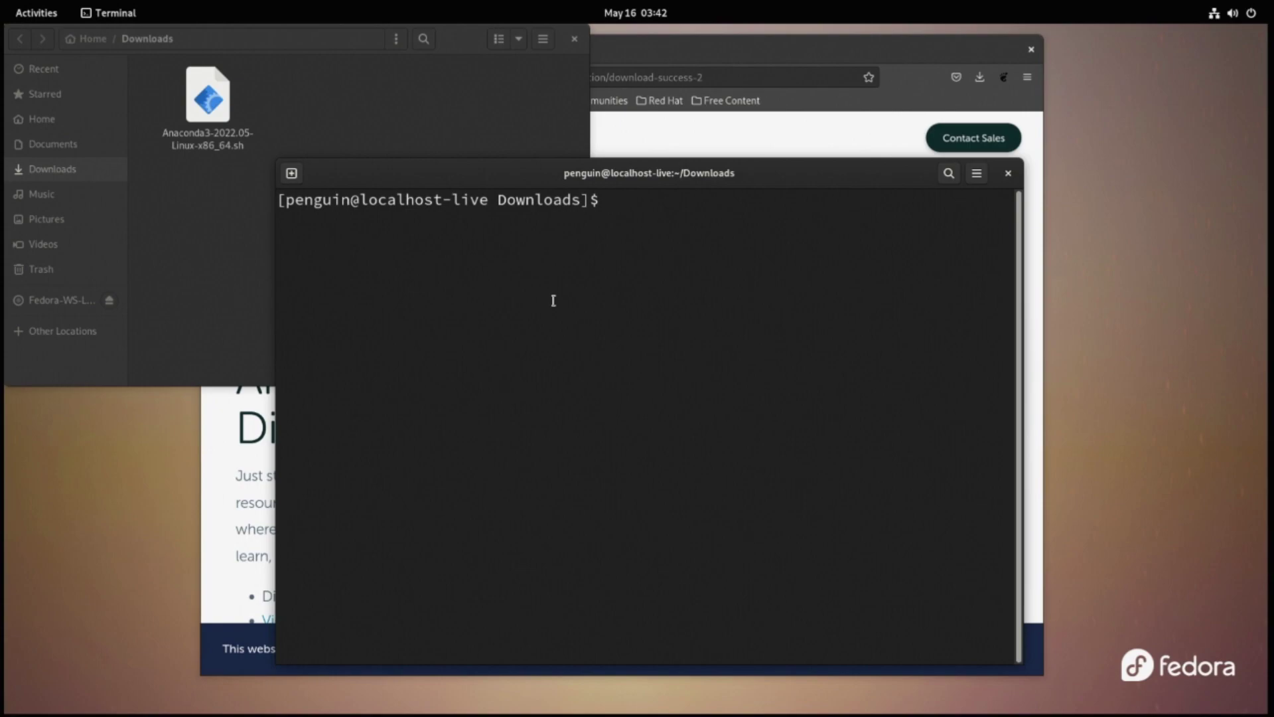
Run chmod +x Anaconda3-2022.05-Linux-x86_64.sh and start typing ./Anaconda3 to launch it
{"action": "type", "text": "chmod +x Anaconda3-2022.05-Linux-x86_64.sh"}
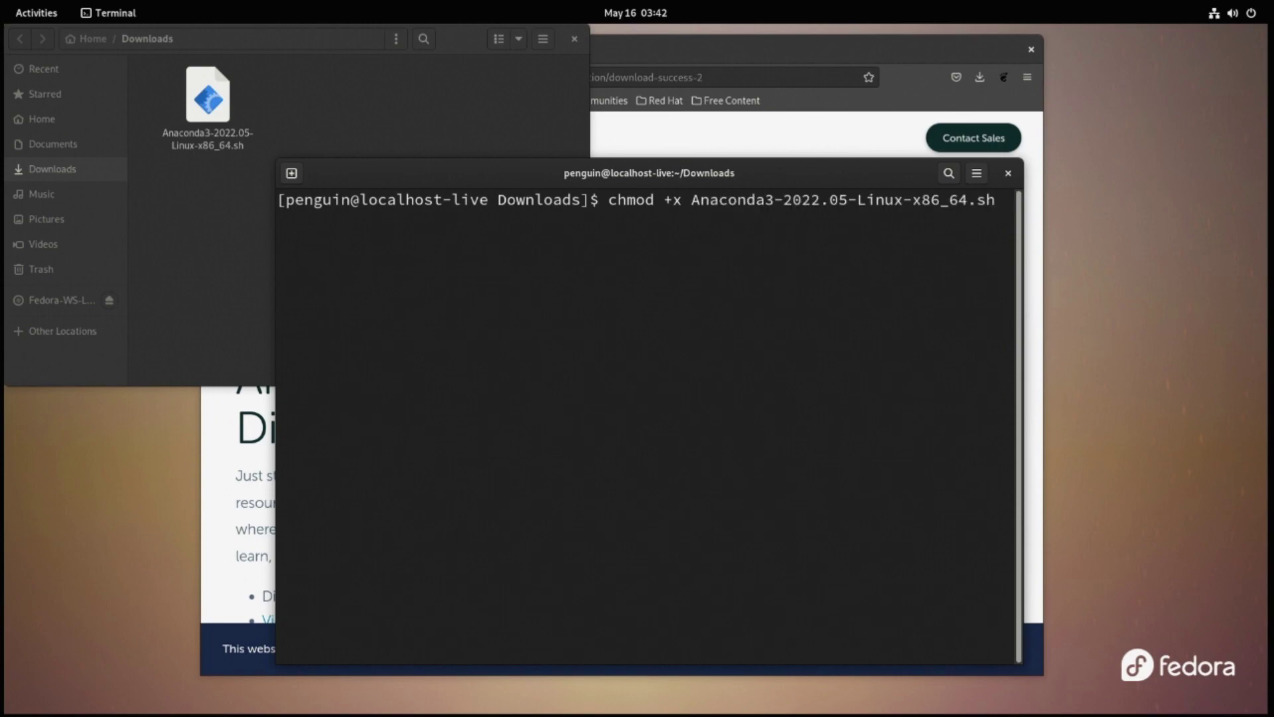
{"action": "key", "text": "Return"}
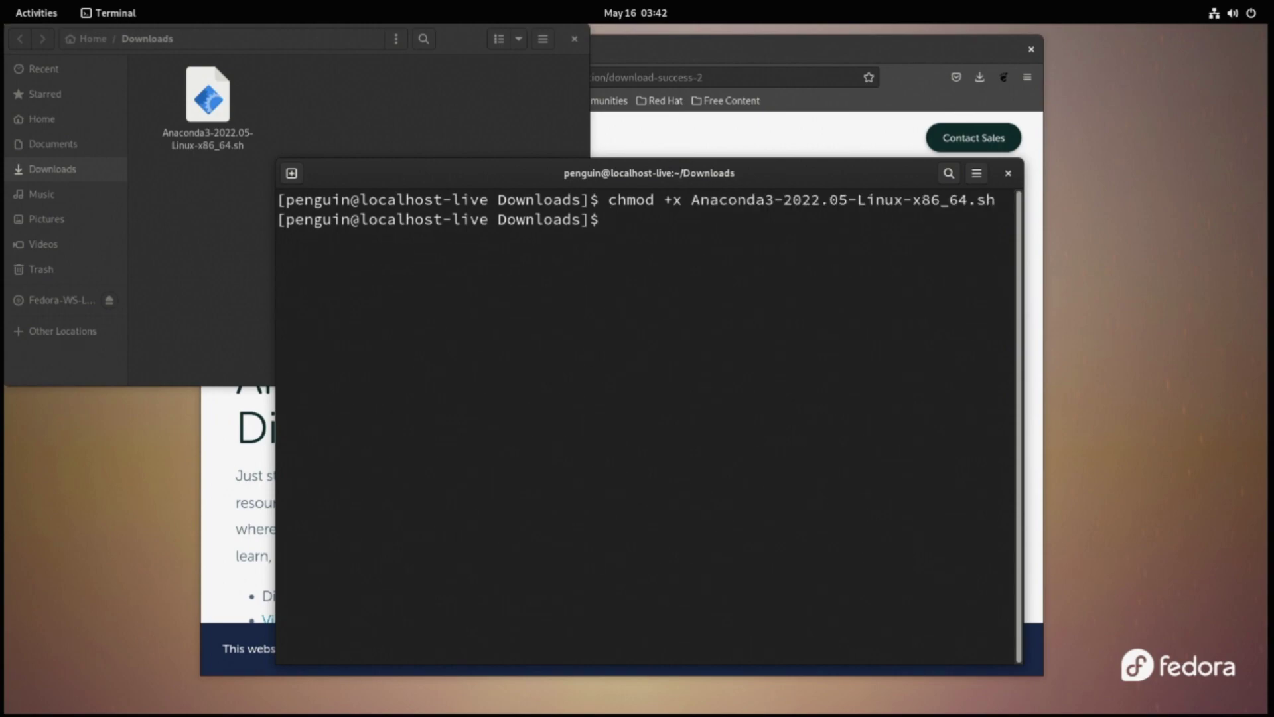
{"action": "type", "text": "./An"}
{"action": "key", "text": "BackSpace"}
{"action": "type", "text": "na"}
{"action": "key", "text": "Tab"}
Run the installer, accept the license, keep the default location and initialize conda
{"action": "key", "text": "Return"}
{"action": "key", "text": "Return"}
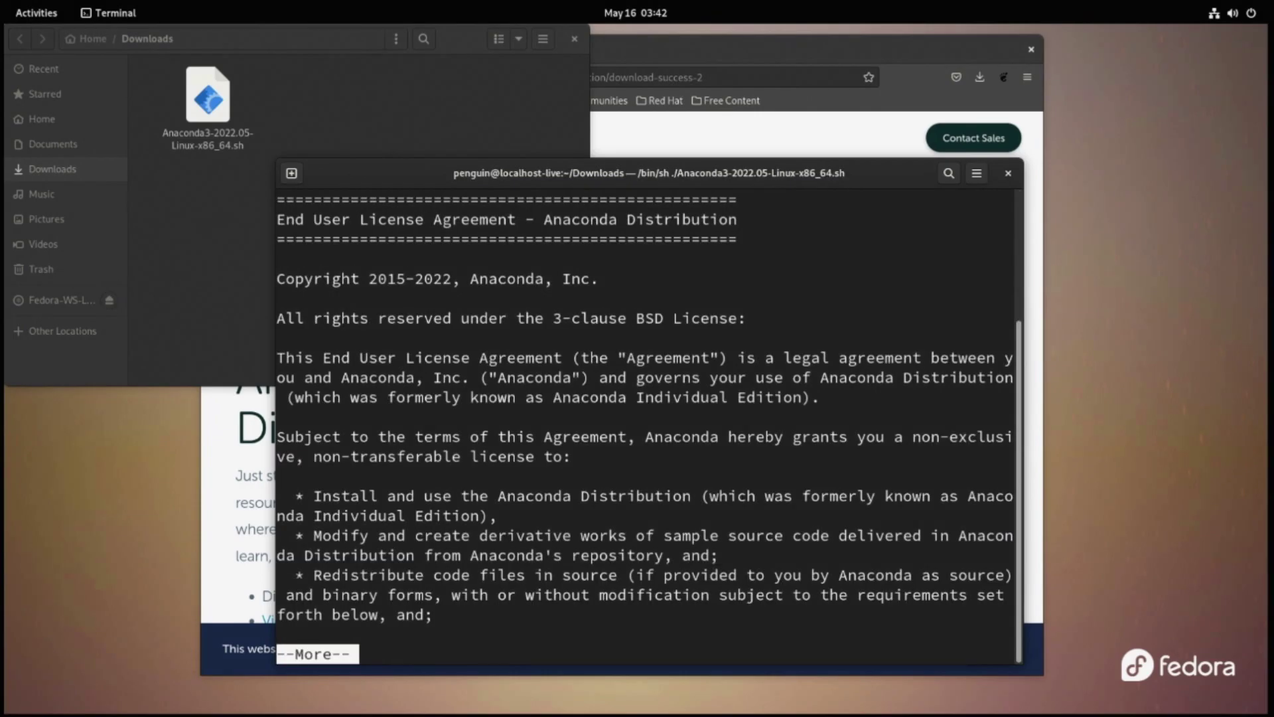
{"action": "key", "text": "space"}
{"action": "key", "text": "space"}
{"action": "key", "text": "space"}
{"action": "key", "text": "space"}
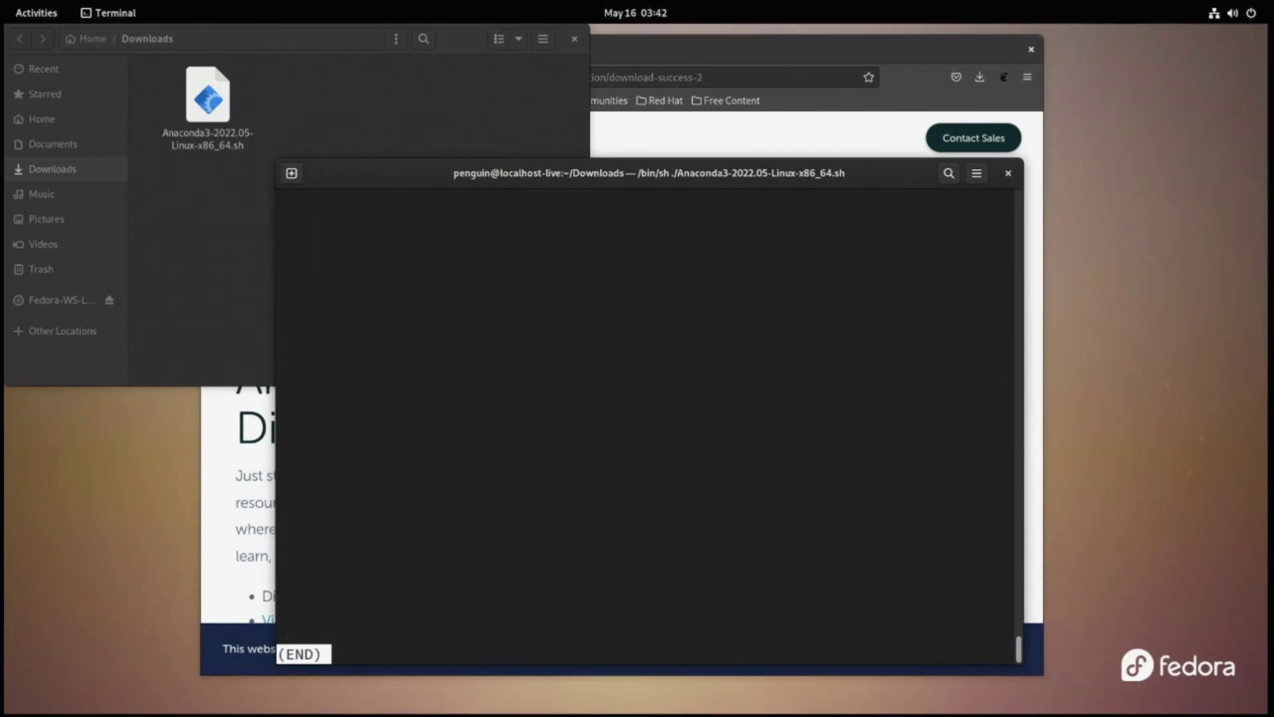
{"action": "type", "text": "q"}
{"action": "type", "text": "yes"}
{"action": "key", "text": "Return"}
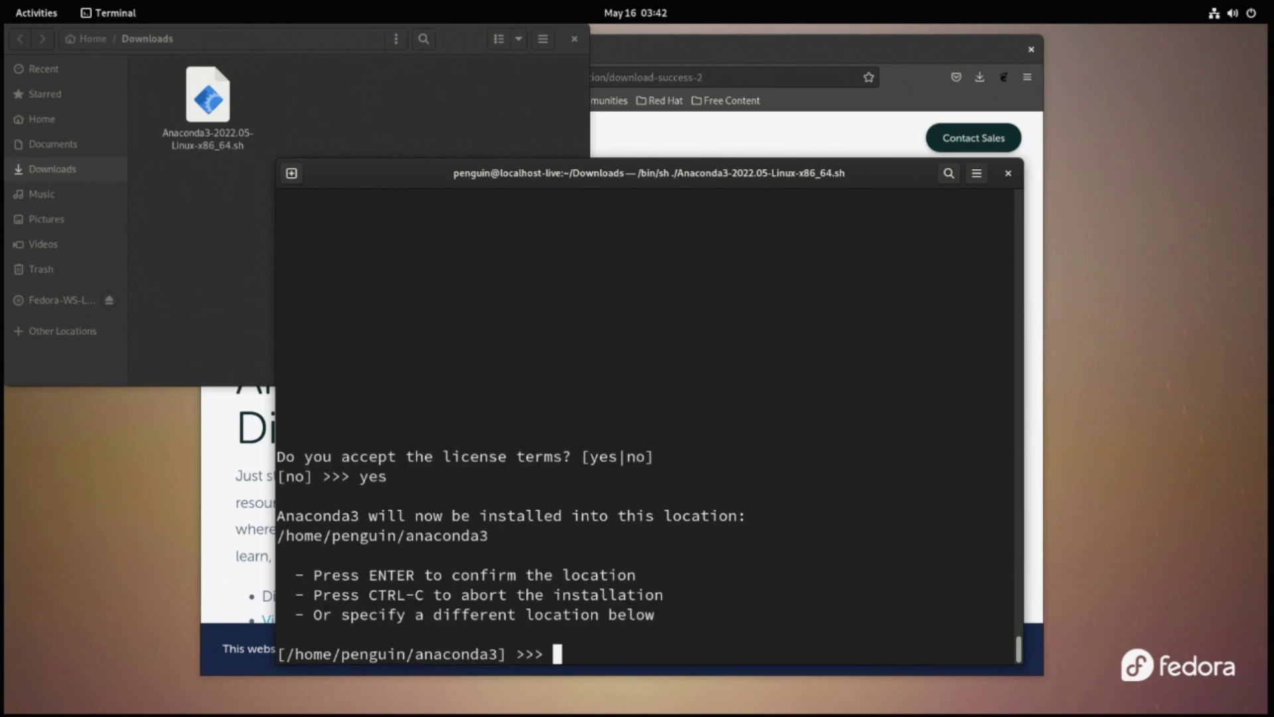
{"action": "key", "text": "Return"}
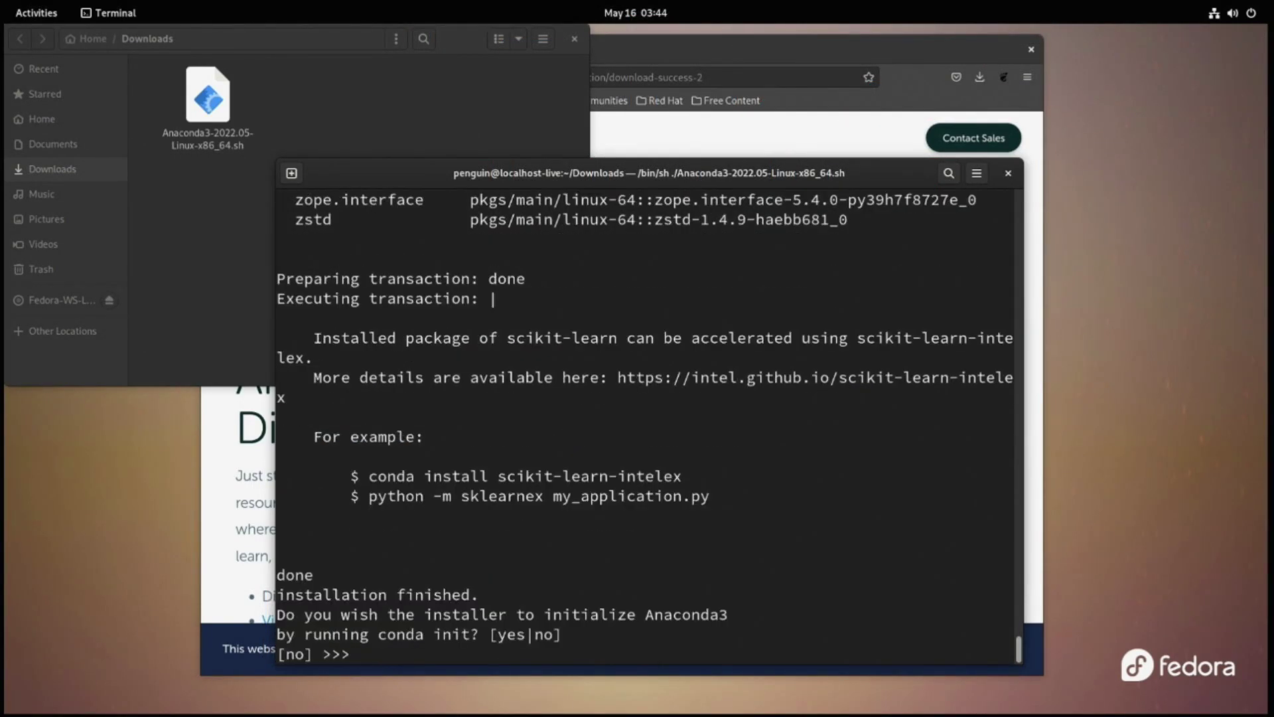
{"action": "type", "text": "yes"}
{"action": "key", "text": "Return"}
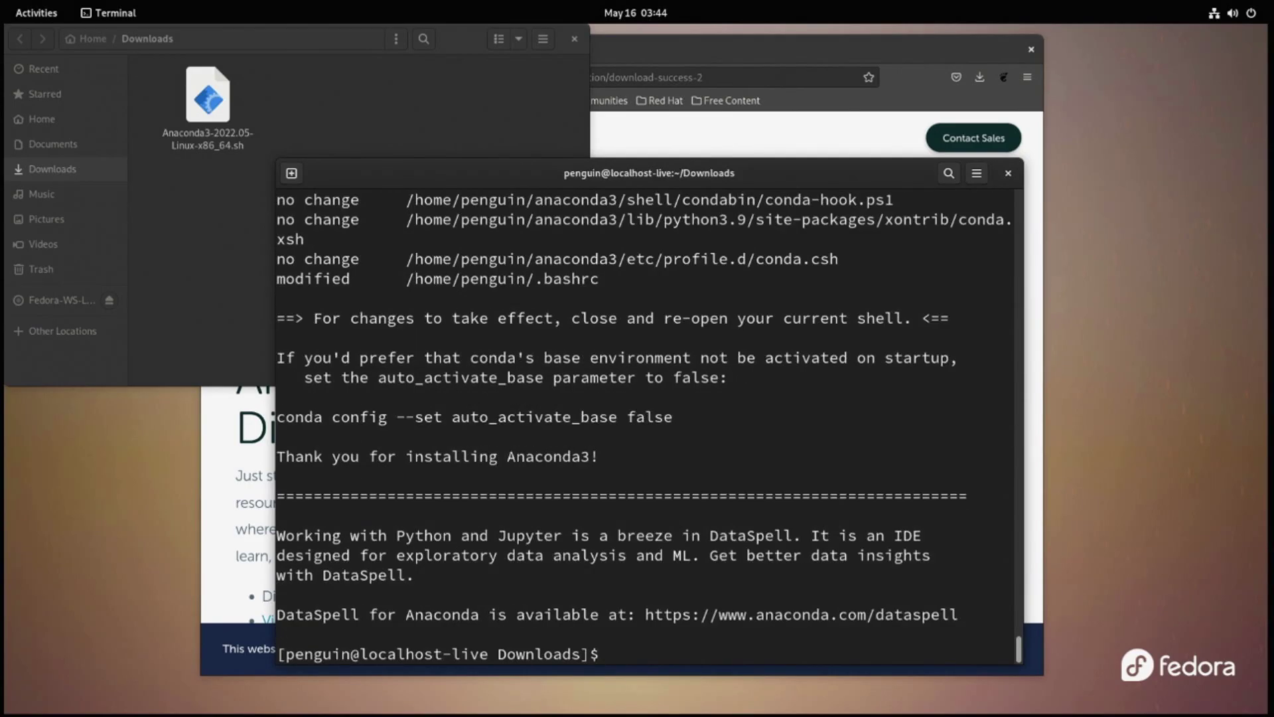
Launch anaconda-navigator from a fresh terminal
{"action": "key", "text": "ctrl+d"}
{"action": "key", "text": "ctrl+alt+t"}
{"action": "key", "text": "Up"}
{"action": "key", "text": "BackSpace"}
{"action": "key", "text": "BackSpace"}
{"action": "key", "text": "BackSpace"}
{"action": "key", "text": "BackSpace"}
{"action": "key", "text": "BackSpace"}
{"action": "key", "text": "BackSpace"}
{"action": "key", "text": "BackSpace"}
{"action": "key", "text": "BackSpace"}
{"action": "key", "text": "BackSpace"}
{"action": "key", "text": "BackSpace"}
{"action": "key", "text": "BackSpace"}
{"action": "key", "text": "BackSpace"}
{"action": "key", "text": "BackSpace"}
{"action": "key", "text": "BackSpace"}
{"action": "key", "text": "BackSpace"}
{"action": "key", "text": "BackSpace"}
{"action": "key", "text": "BackSpace"}
{"action": "key", "text": "BackSpace"}
{"action": "key", "text": "BackSpace"}
{"action": "key", "text": "BackSpace"}
{"action": "key", "text": "ctrl+plus"}
{"action": "key", "text": "ctrl+plus"}
{"action": "key", "text": "ctrl+plus"}
{"action": "key", "text": "ctrl+plus"}
{"action": "key", "text": "ctrl+plus"}
{"action": "key", "text": "ctrl+plus"}
{"action": "type", "text": "anaconda-navigator"}
{"action": "key", "text": "Return"}
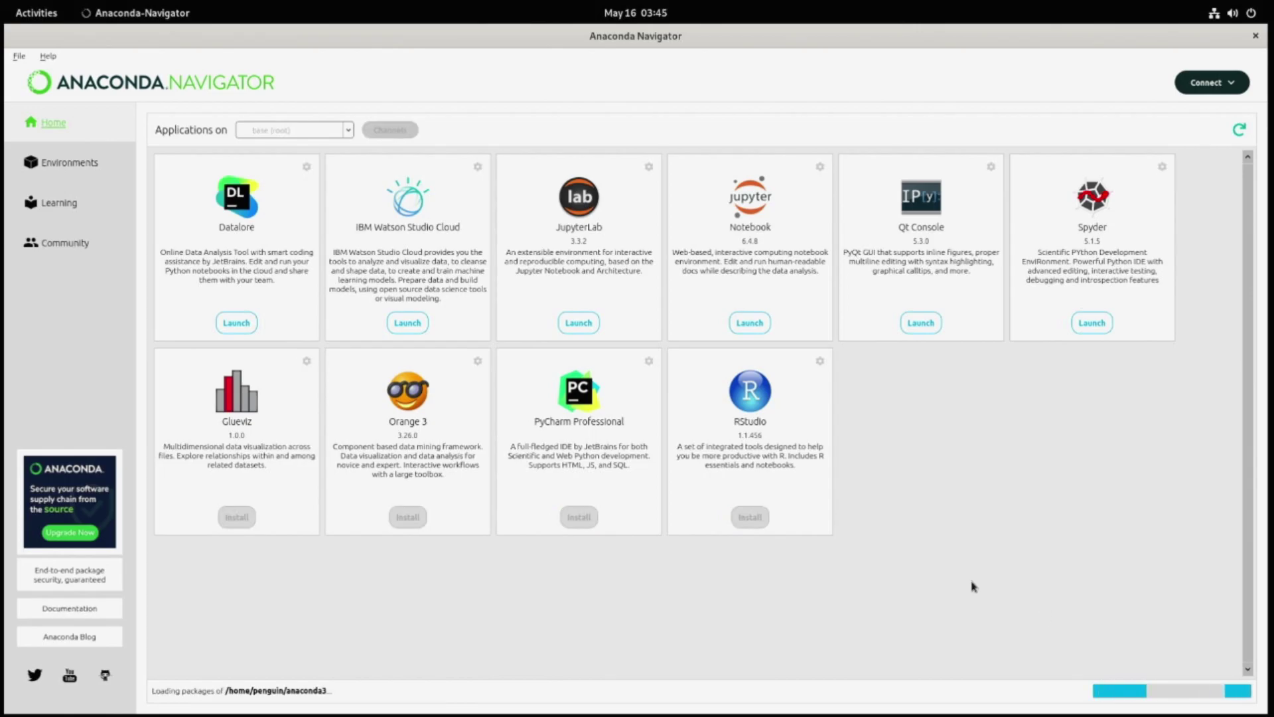
Quit Anaconda Navigator via File > Quit and exit the terminal
{"action": "left_click", "coordinate": [18, 55]}
{"action": "left_click", "coordinate": [28, 96]}
{"action": "left_click", "coordinate": [692, 421]}
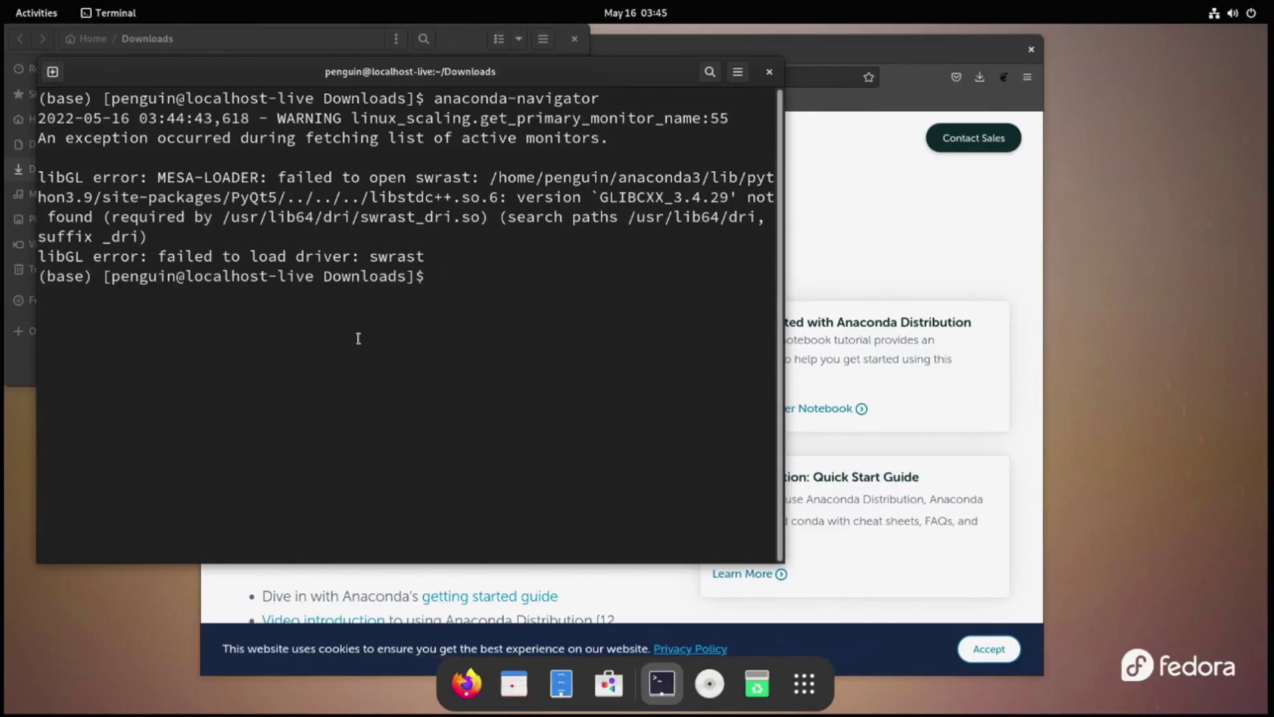
{"action": "type", "text": "exit"}
{"action": "key", "text": "Return"}
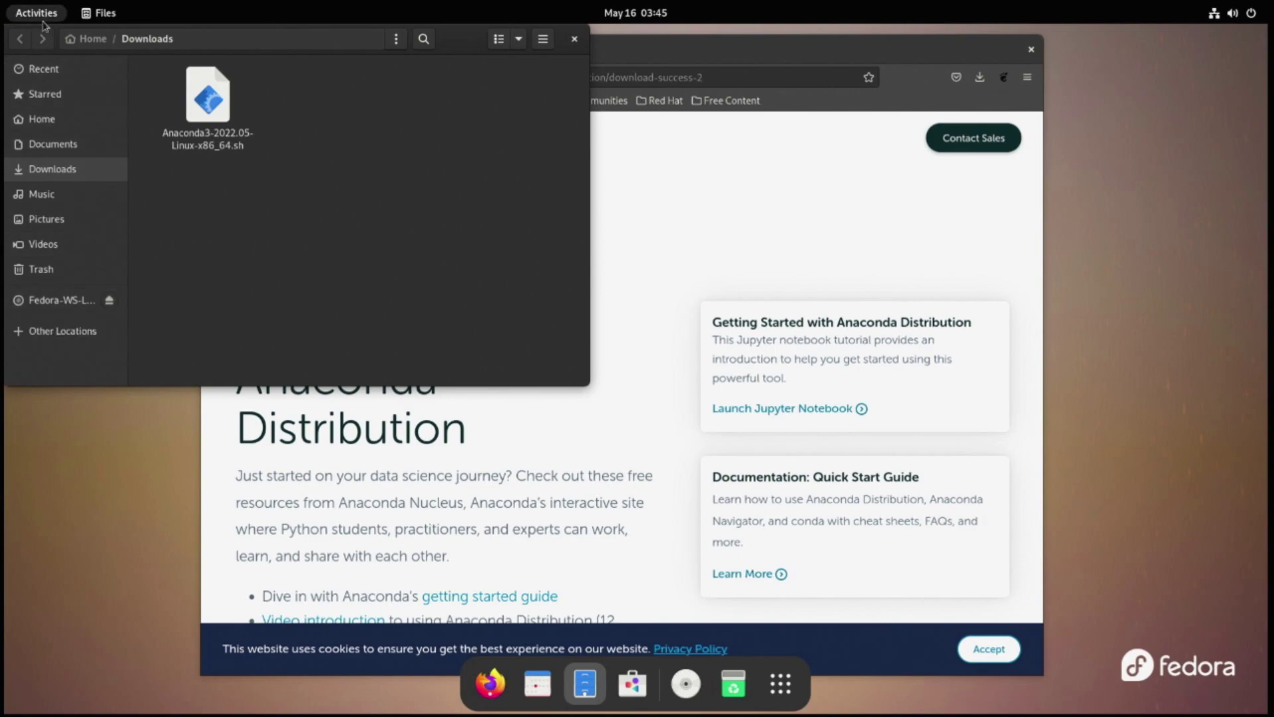
Browse in Files to the anaconda3/share/applications folder
{"action": "left_click", "coordinate": [41, 119]}
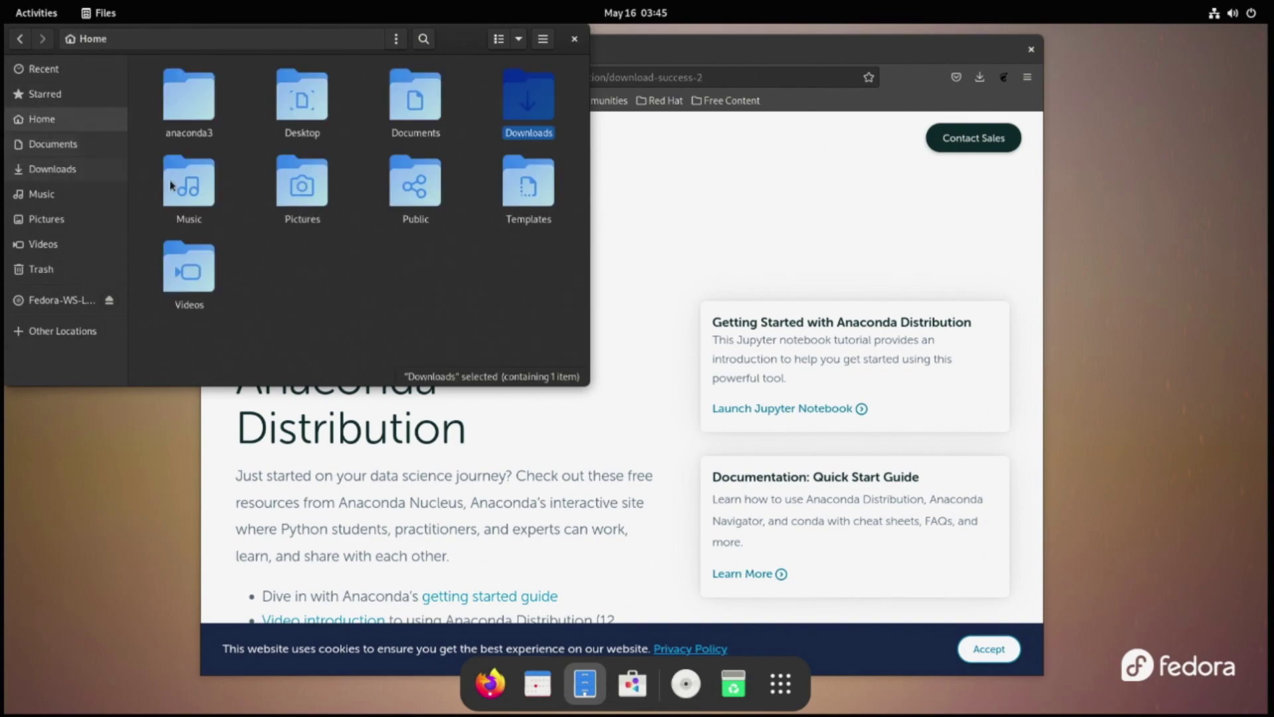
{"action": "double_click", "coordinate": [210, 113]}
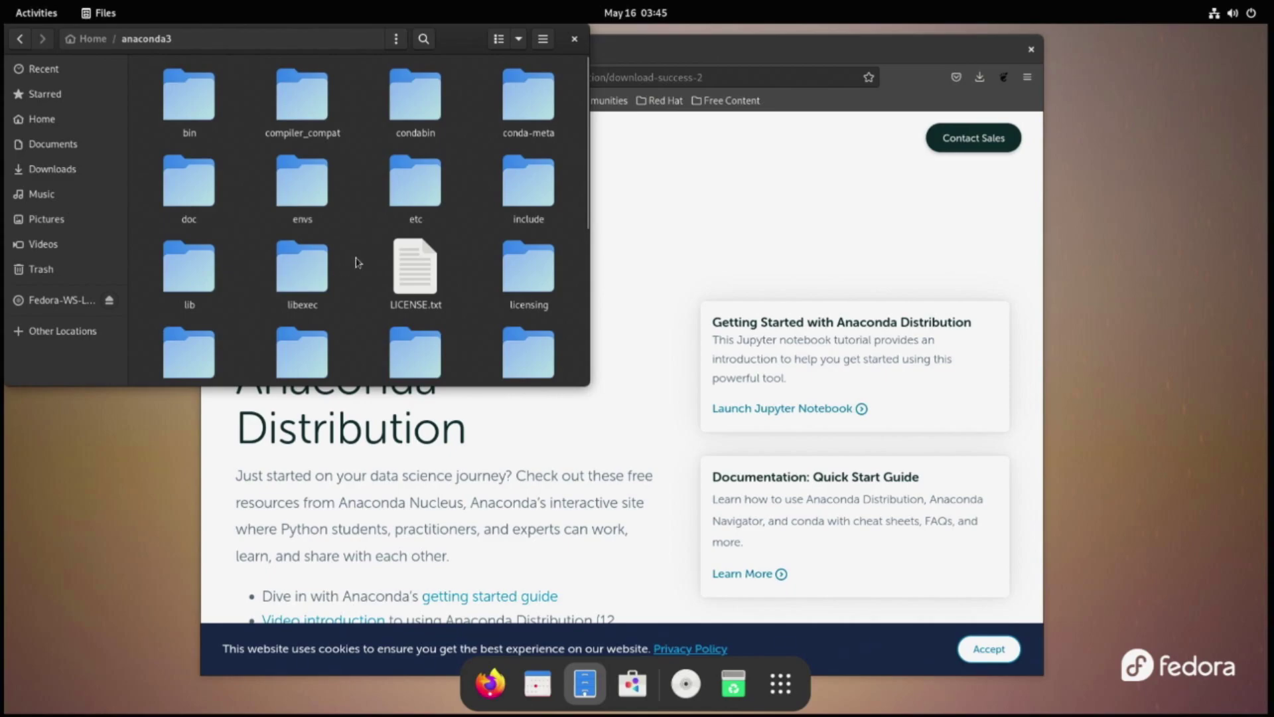
{"action": "scroll", "coordinate": [358, 265], "scroll_direction": "down", "scroll_amount": 5}
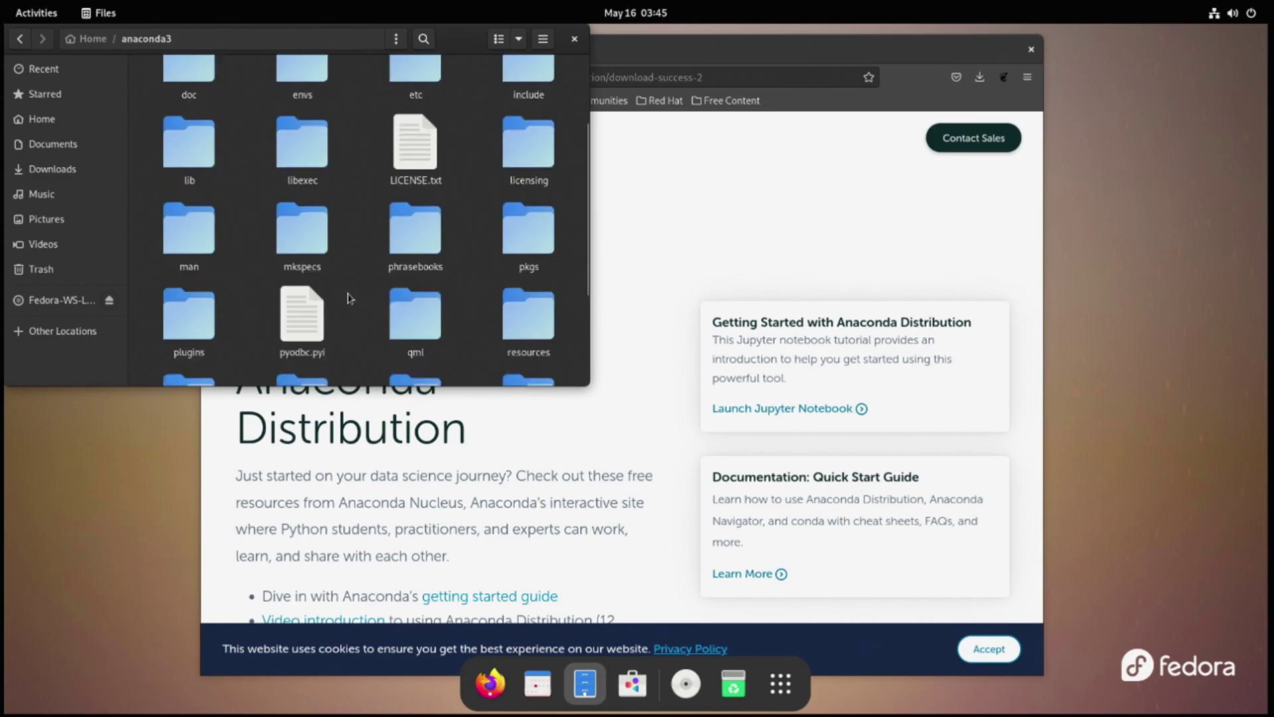
{"action": "scroll", "coordinate": [351, 299], "scroll_direction": "down", "scroll_amount": 2}
{"action": "double_click", "coordinate": [312, 312]}
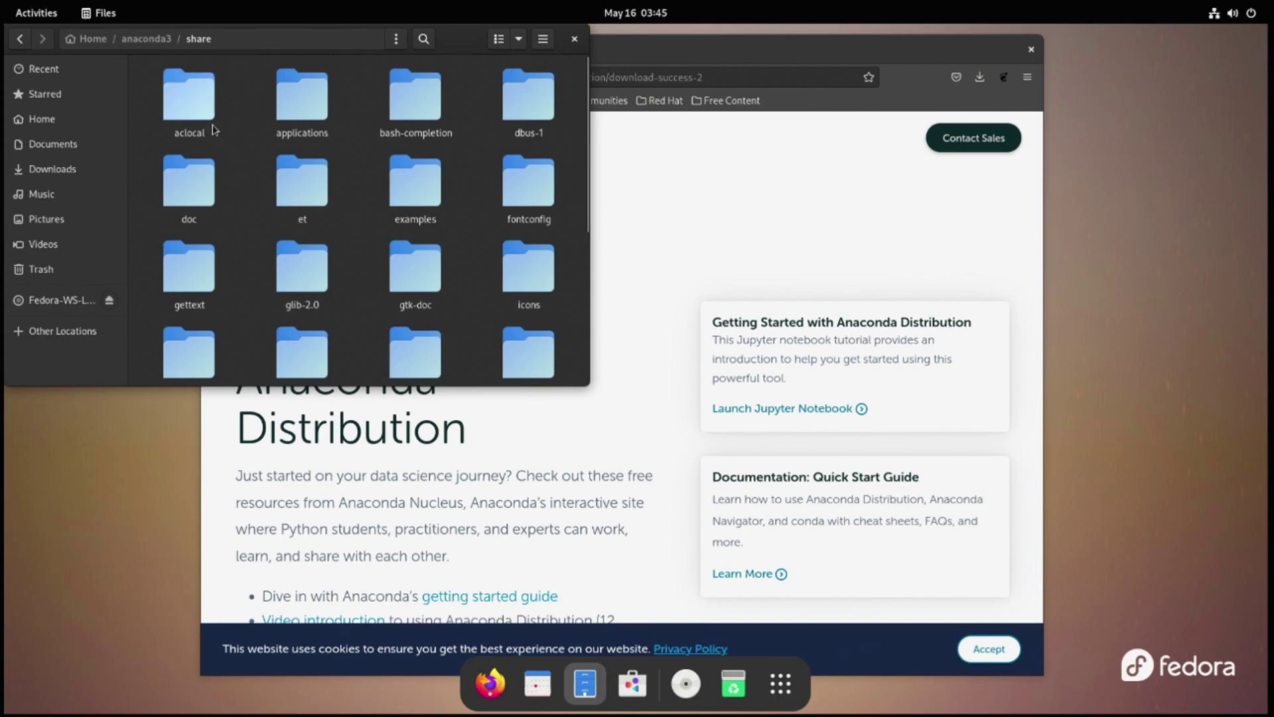
{"action": "double_click", "coordinate": [274, 126]}
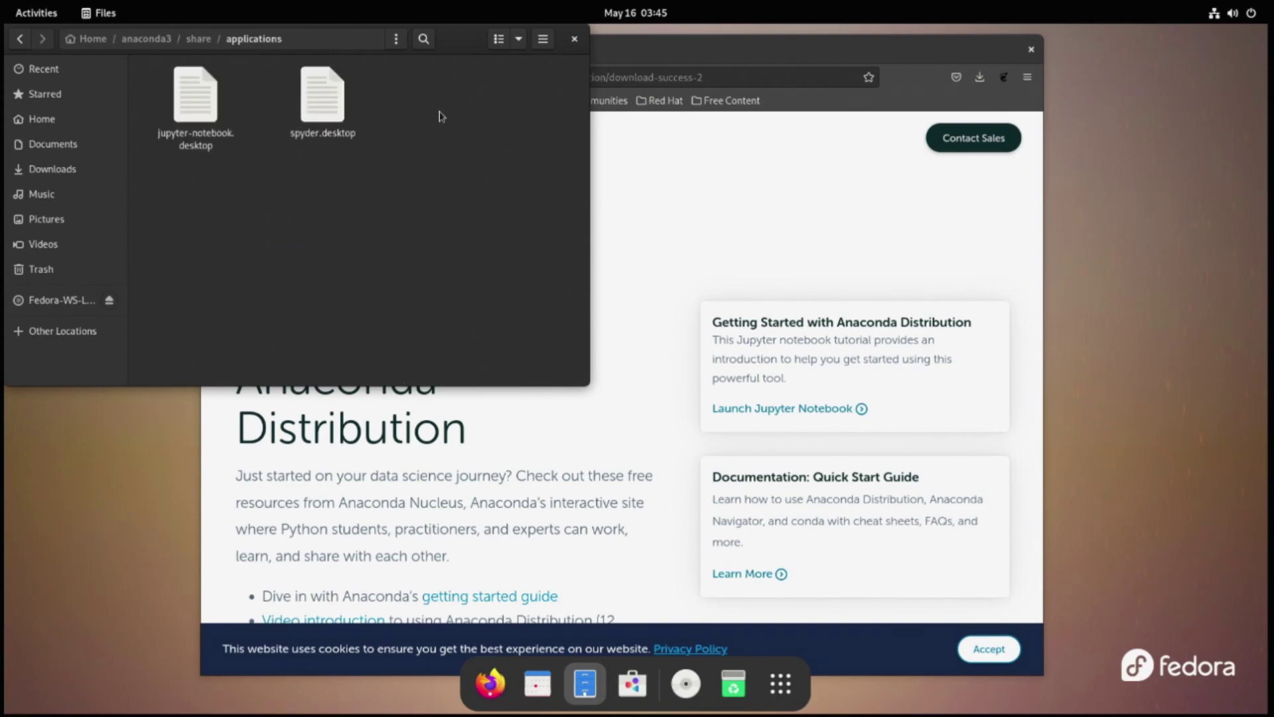
Duplicate jupyter-notebook.desktop as Anaconda.desktop and open it in Text Editor
{"action": "right_click", "coordinate": [206, 99]}
{"action": "left_click", "coordinate": [240, 166]}
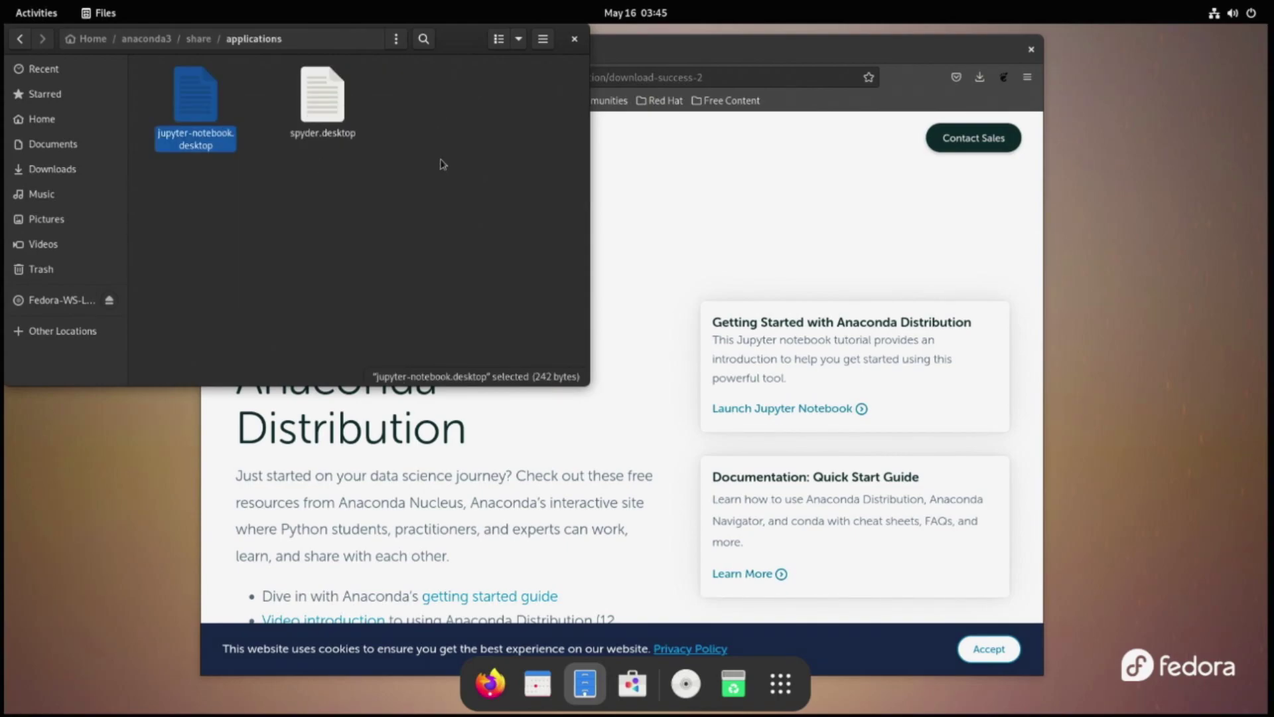
{"action": "left_click", "coordinate": [440, 164]}
{"action": "key", "text": "ctrl+v"}
{"action": "right_click", "coordinate": [318, 136]}
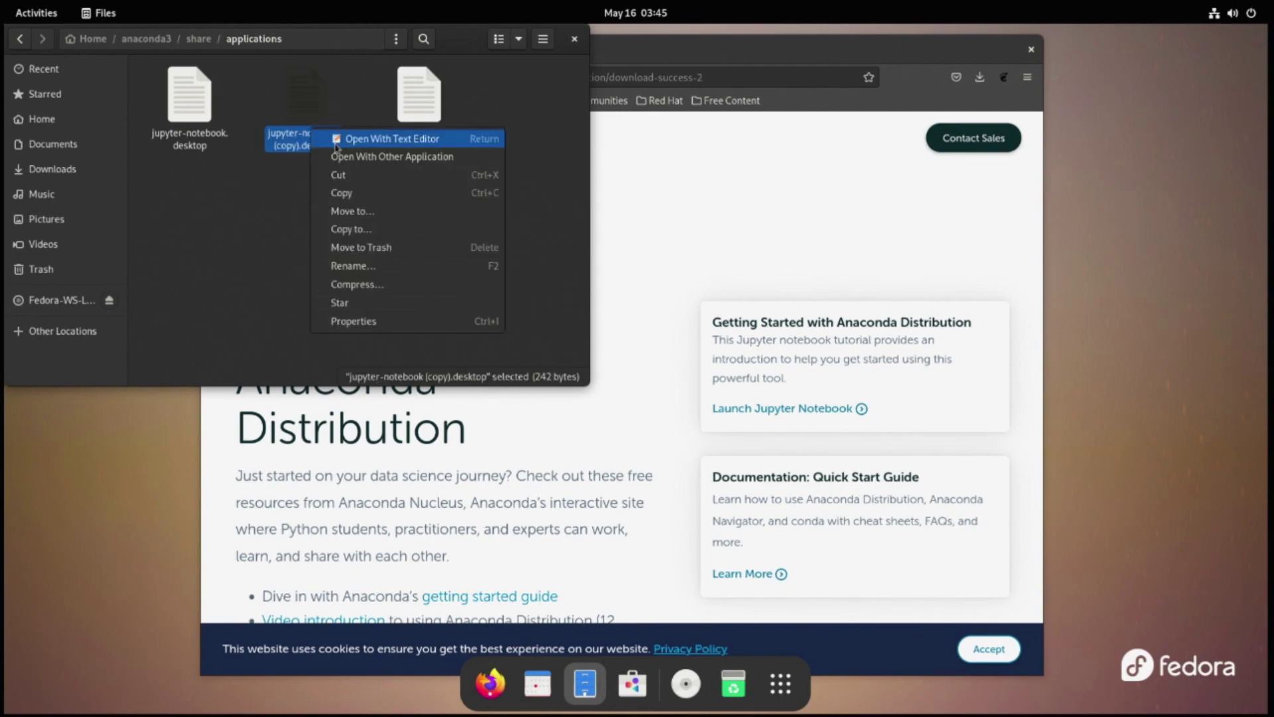
{"action": "left_click", "coordinate": [366, 267]}
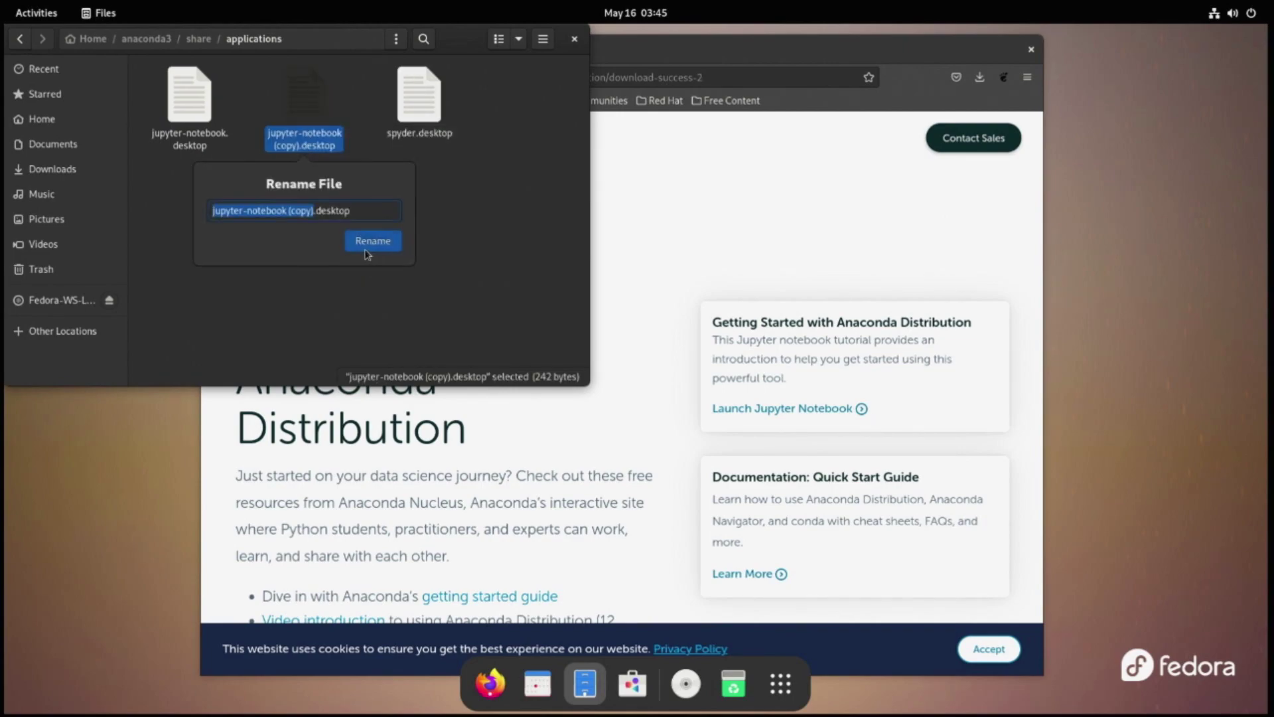
{"action": "type", "text": "Anaconda"}
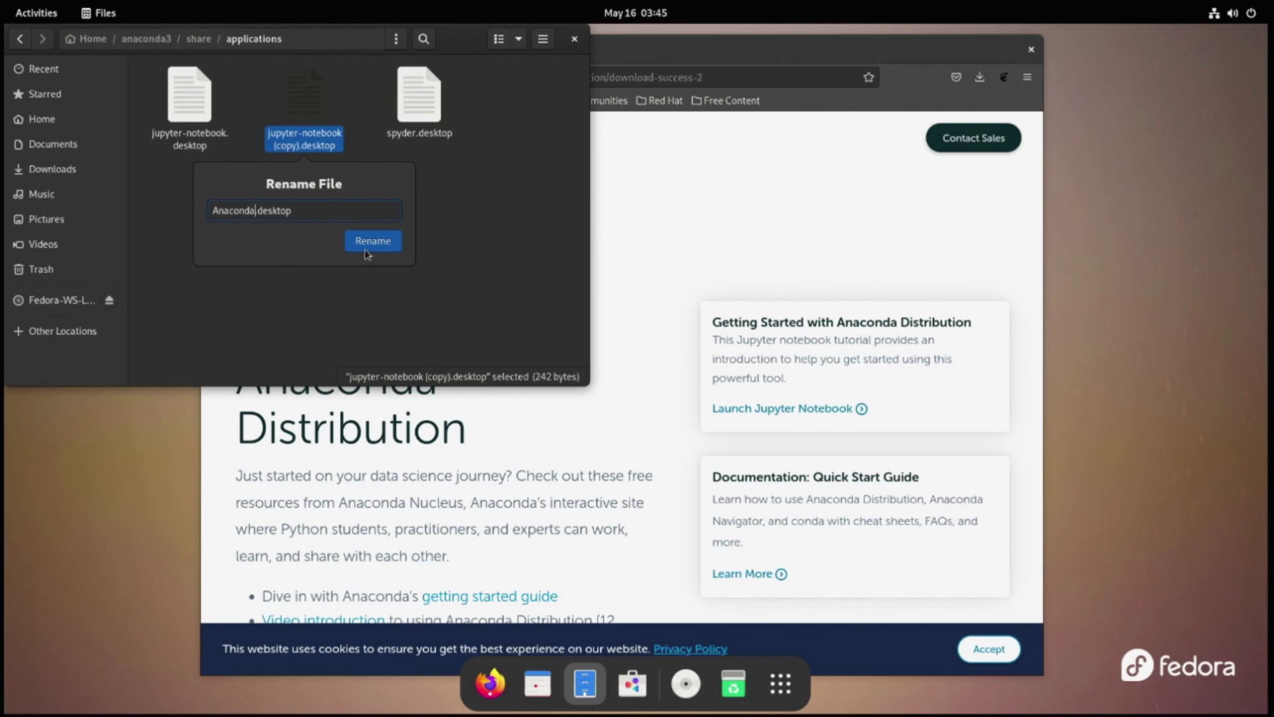
{"action": "key", "text": "Return"}
{"action": "right_click", "coordinate": [190, 101]}
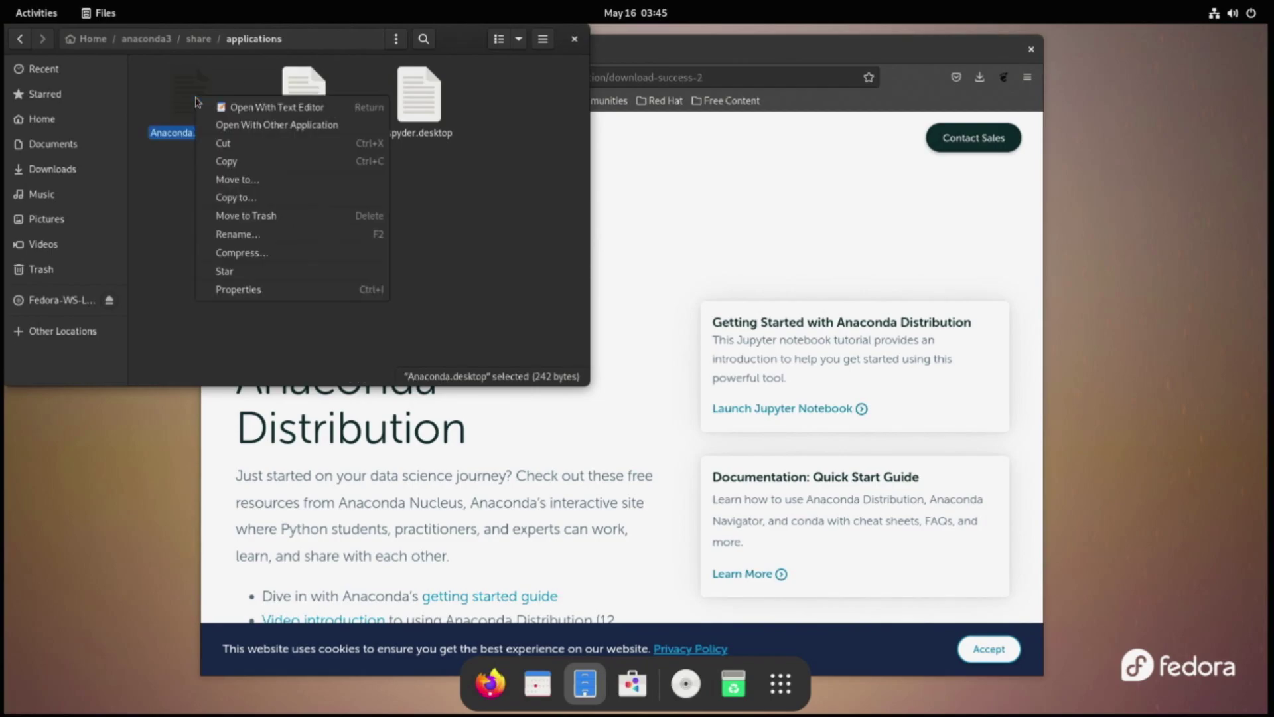
{"action": "left_click", "coordinate": [272, 106]}
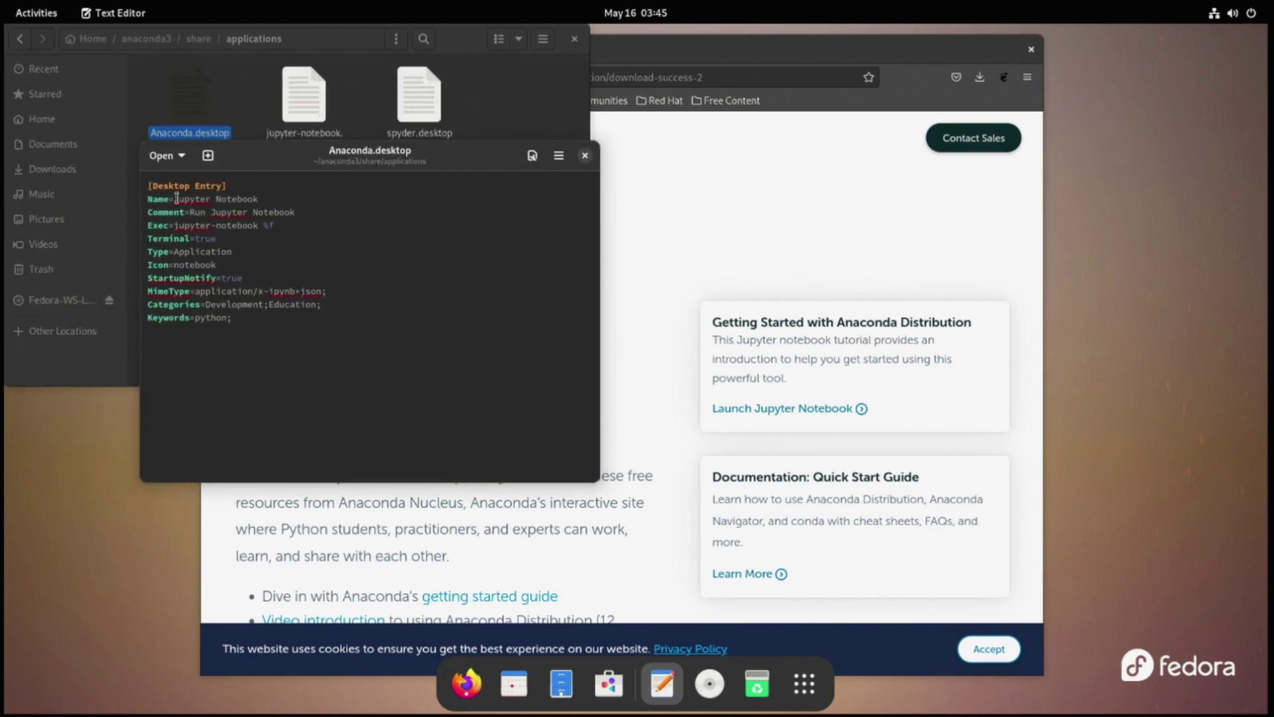
Change the Name and Comment to Anaconda Navigator and the Exec to anaconda-navigator
{"action": "left_click_drag", "start_coordinate": [175, 198], "coordinate": [265, 197]}
{"action": "type", "text": "Anaconda Navigator"}
{"action": "left_click_drag", "start_coordinate": [268, 198], "coordinate": [296, 213]}
{"action": "double_click", "coordinate": [211, 212]}
{"action": "key", "text": "ctrl+v"}
{"action": "left_click_drag", "start_coordinate": [176, 226], "coordinate": [258, 226]}
{"action": "type", "text": "anacon"}
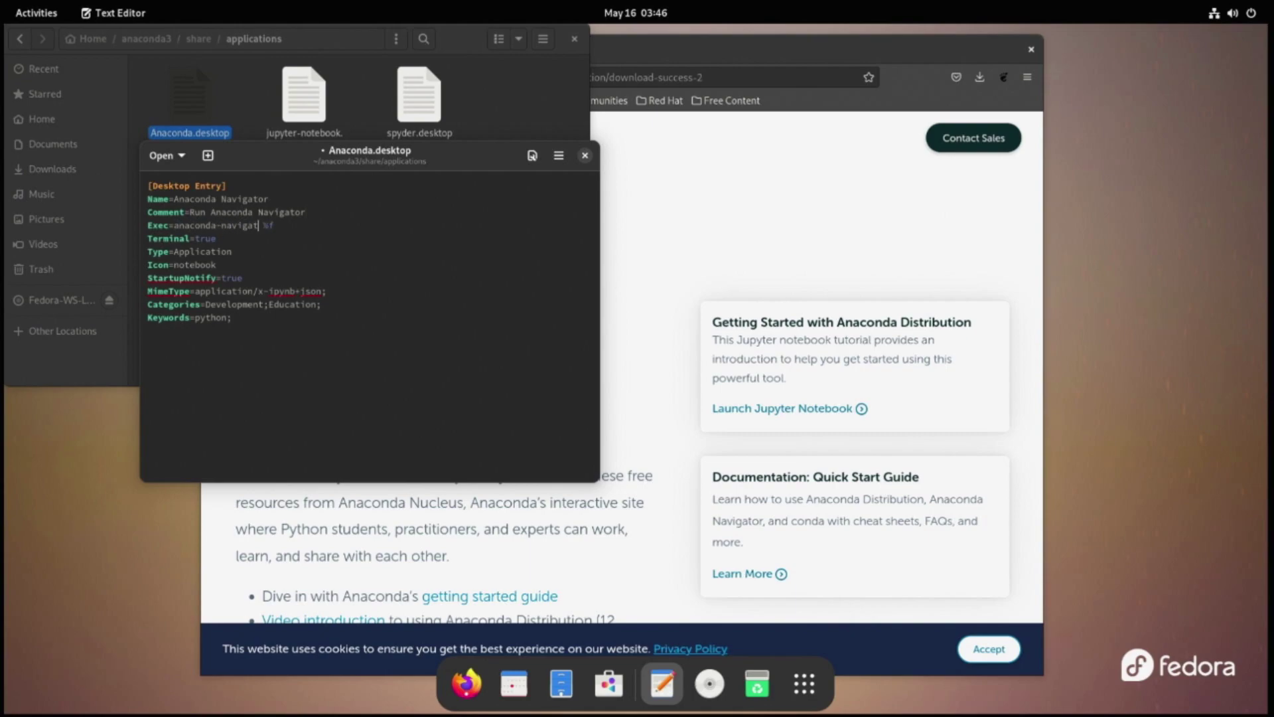
Save Anaconda.desktop from the menu and close Text Editor
{"action": "left_click", "coordinate": [559, 155]}
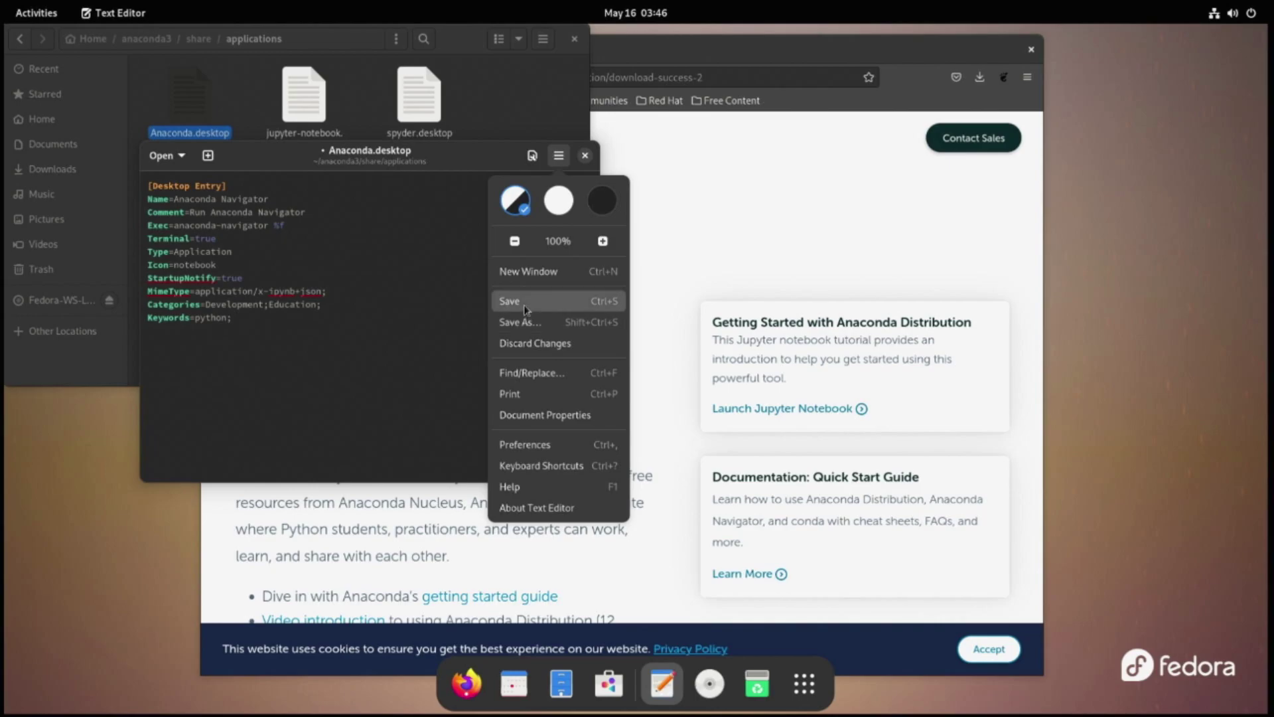
{"action": "left_click", "coordinate": [514, 297]}
{"action": "left_click", "coordinate": [585, 156]}
{"action": "left_click", "coordinate": [293, 326]}
Copy Anaconda.desktop, jupyter-notebook.desktop and spyder.desktop
{"action": "left_click_drag", "start_coordinate": [511, 98], "coordinate": [141, 103]}
{"action": "right_click", "coordinate": [176, 96]}
{"action": "left_click", "coordinate": [217, 181]}
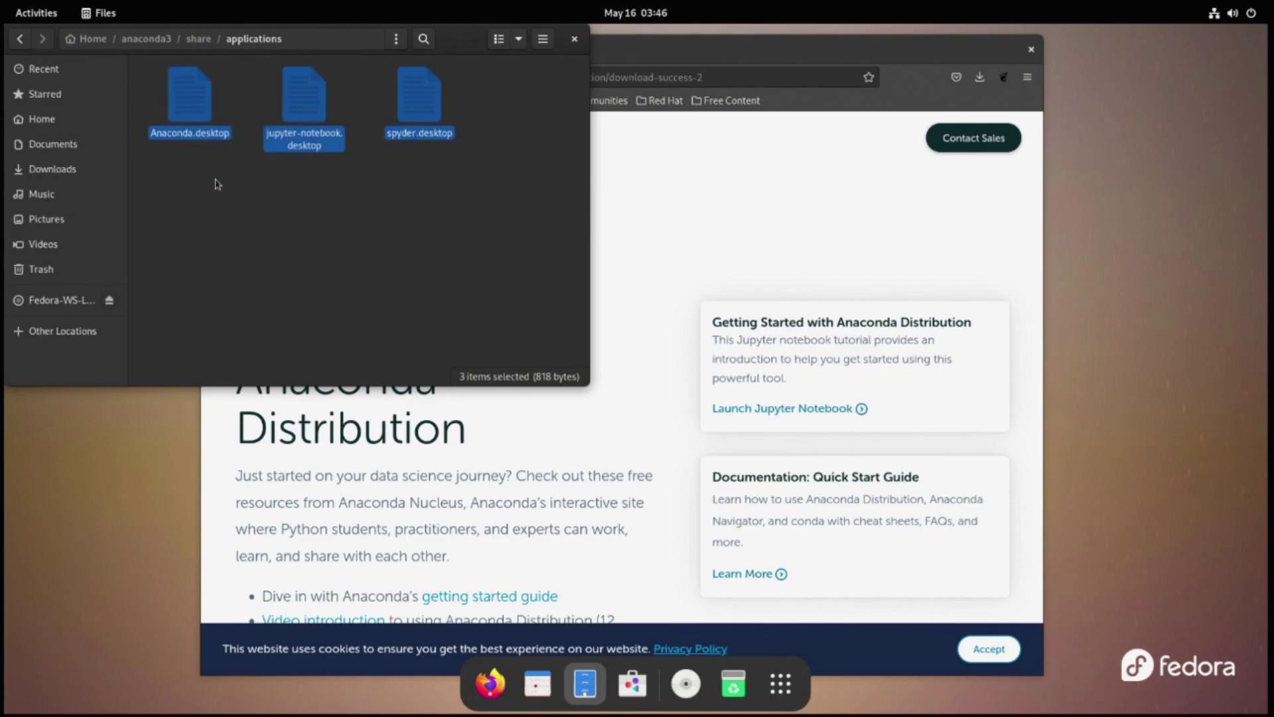
{"action": "left_click", "coordinate": [212, 186]}
Show hidden files in Home and paste the three launchers into .local/share/applications
{"action": "left_click", "coordinate": [42, 119]}
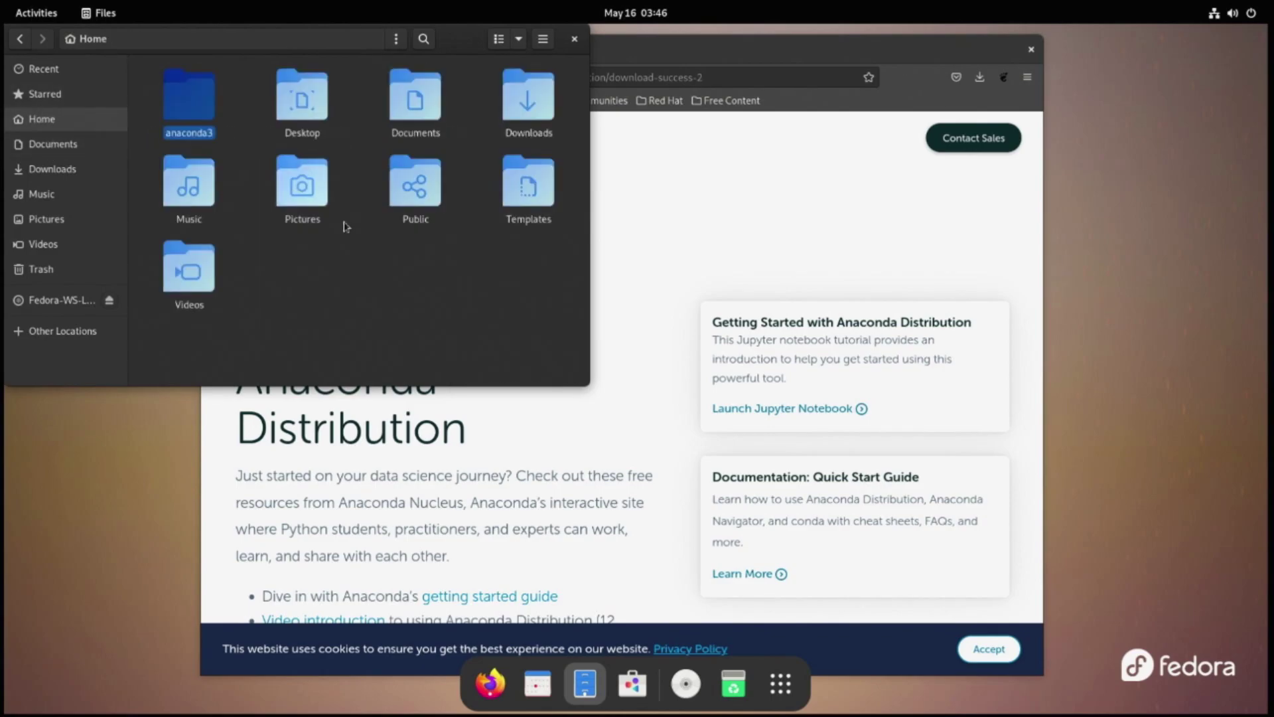
{"action": "left_click", "coordinate": [369, 276]}
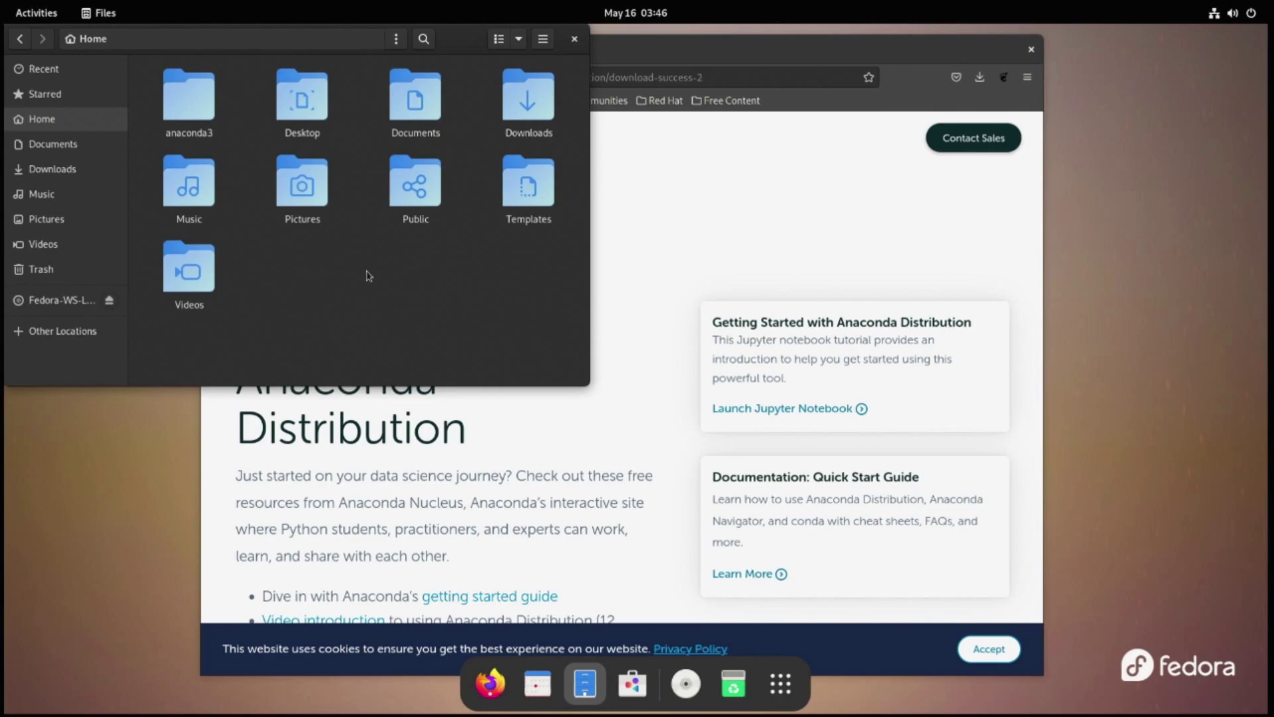
{"action": "key", "text": "ctrl+h"}
{"action": "scroll", "coordinate": [366, 219], "scroll_direction": "down", "scroll_amount": 2}
{"action": "scroll", "coordinate": [359, 281], "scroll_direction": "down", "scroll_amount": 1}
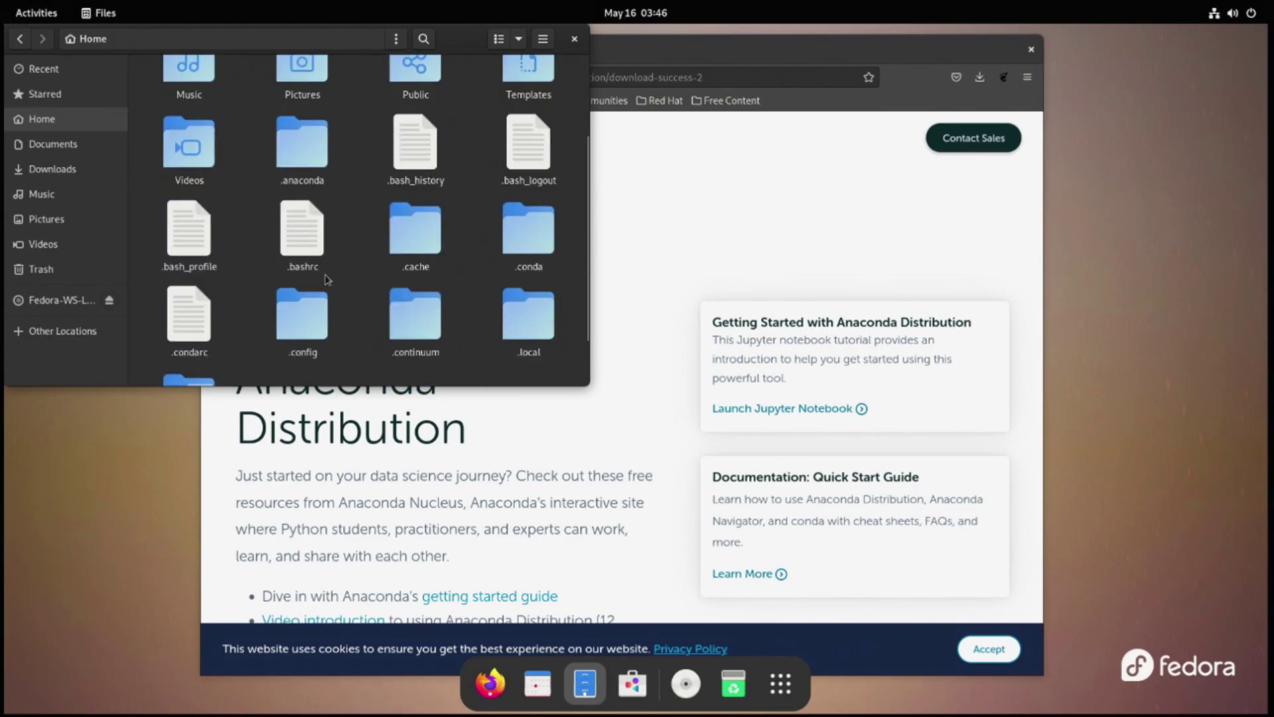
{"action": "double_click", "coordinate": [539, 312]}
{"action": "double_click", "coordinate": [195, 93]}
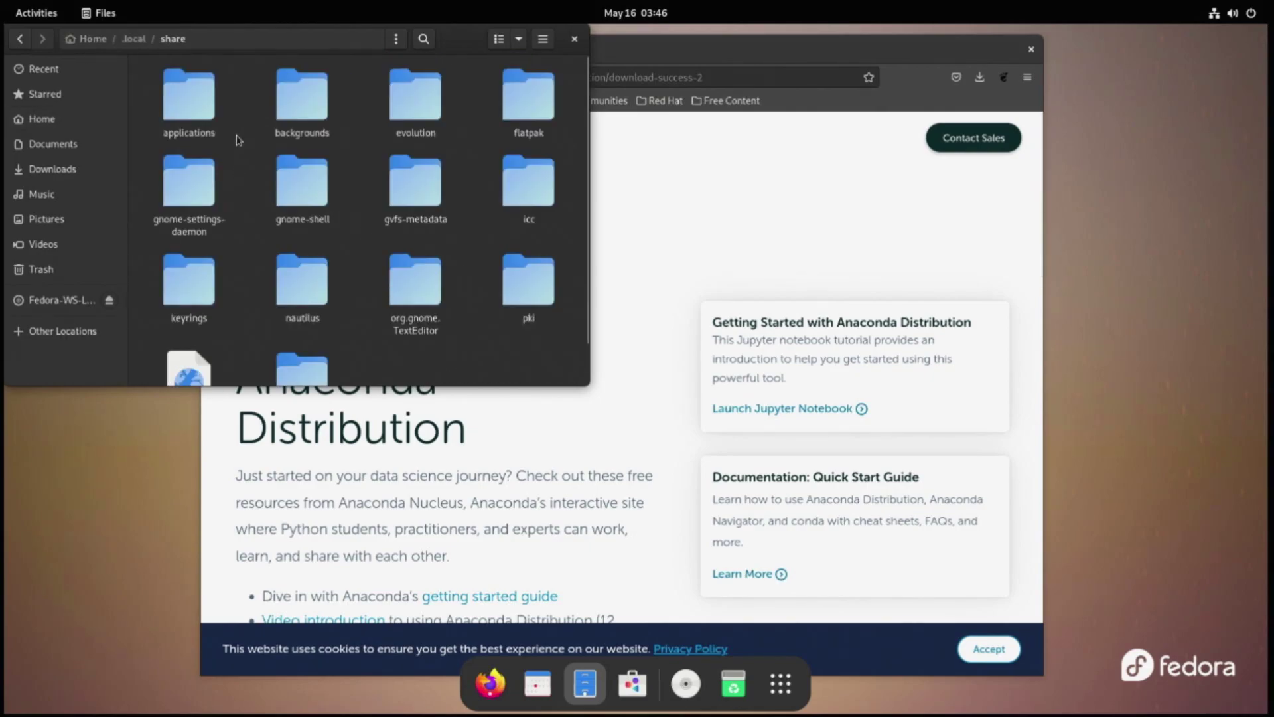
{"action": "double_click", "coordinate": [189, 93]}
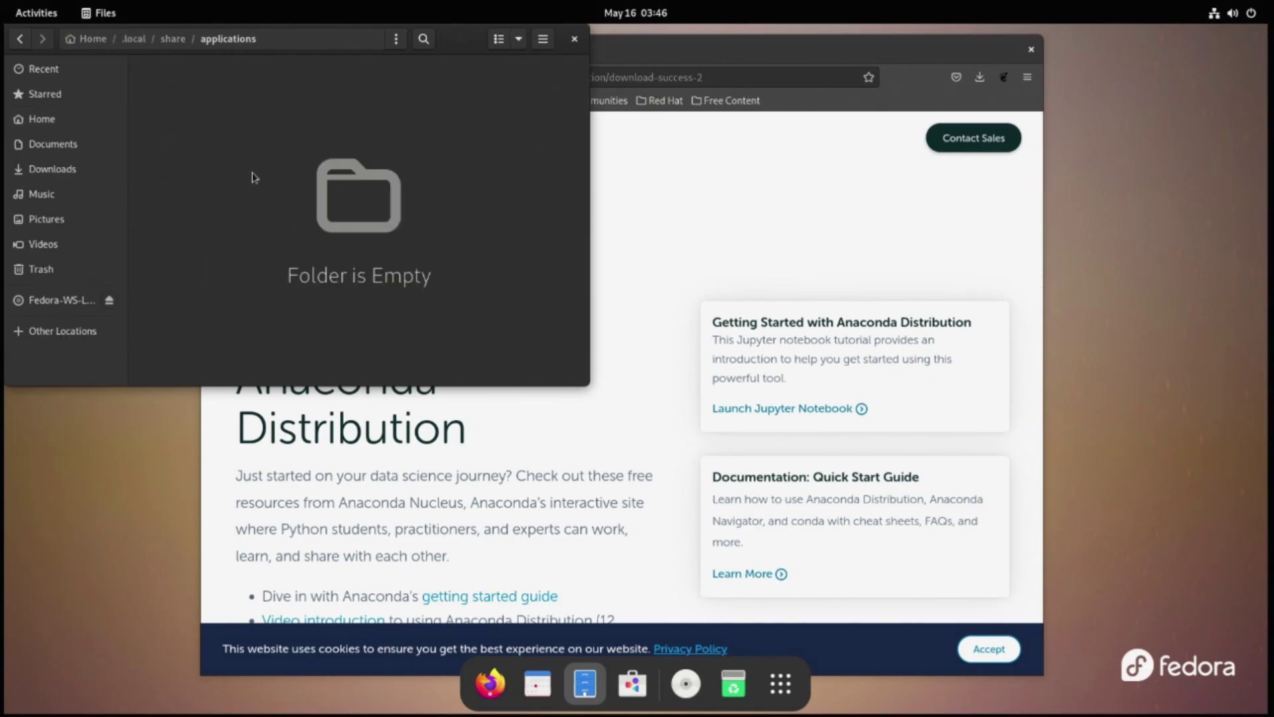
{"action": "key", "text": "ctrl+v"}
{"action": "left_click", "coordinate": [284, 231]}
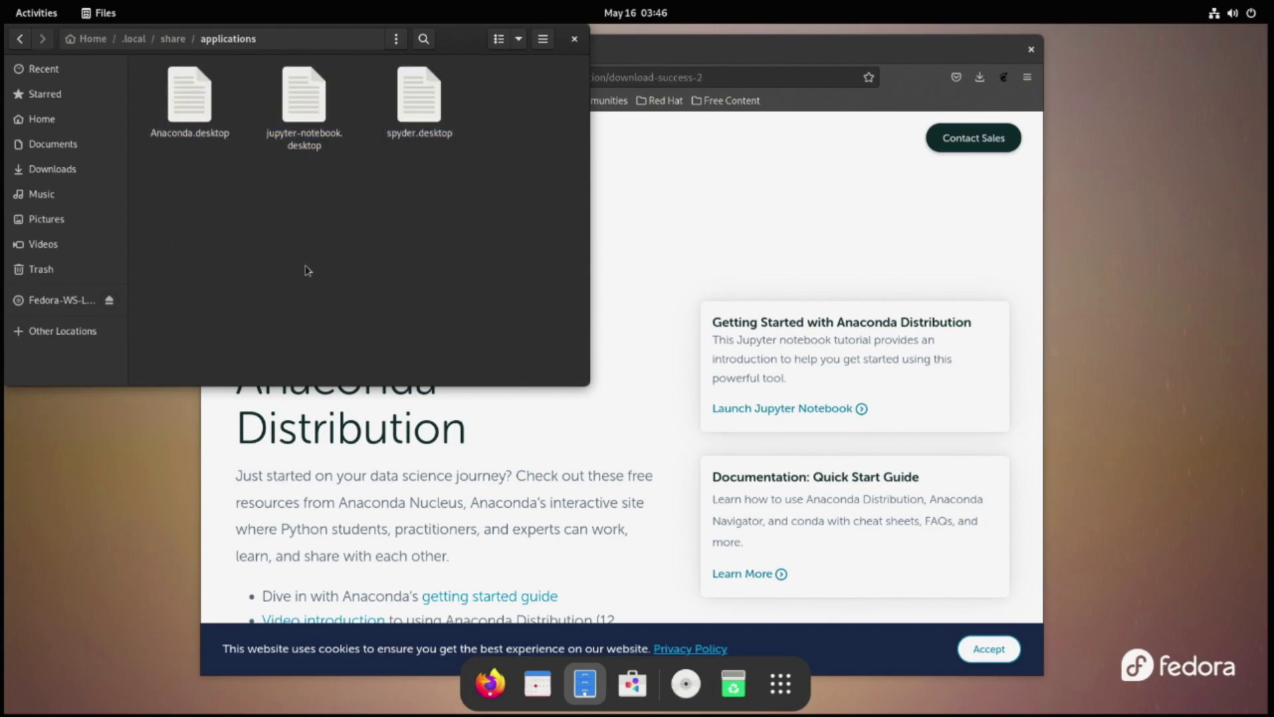
Close the Files and Firefox windows
{"action": "left_click", "coordinate": [575, 39]}
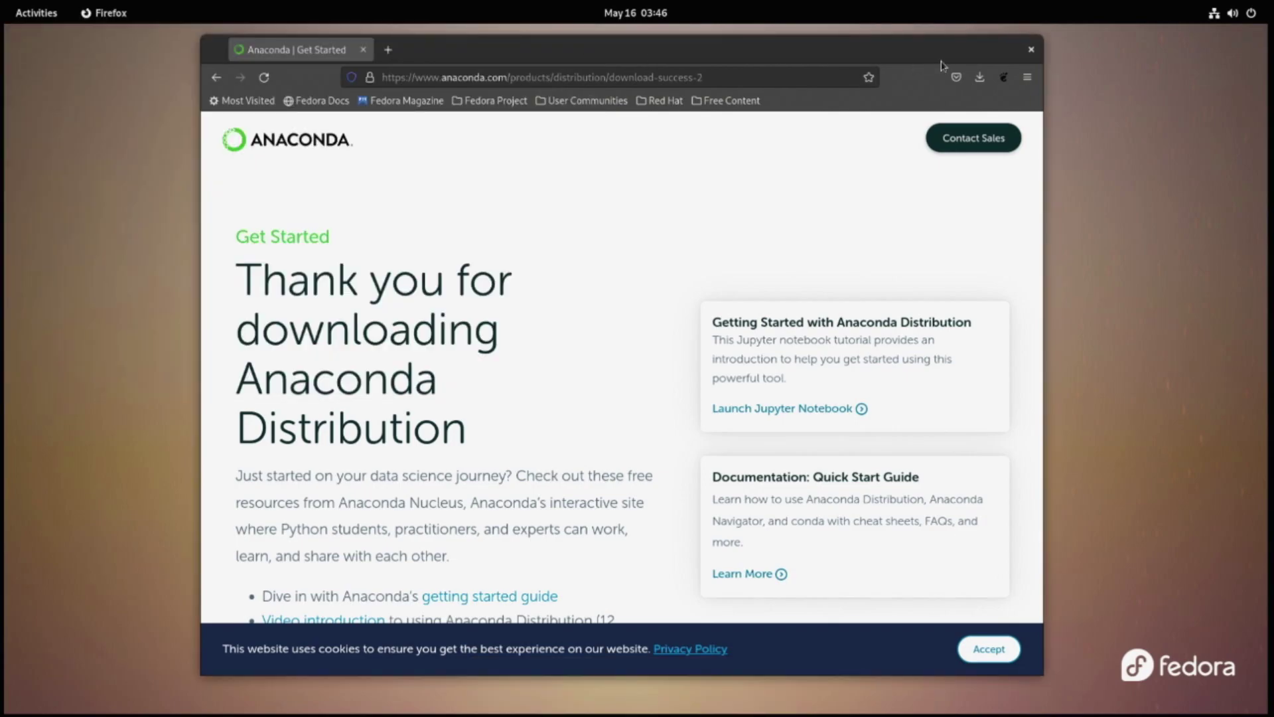
{"action": "left_click", "coordinate": [1031, 50]}
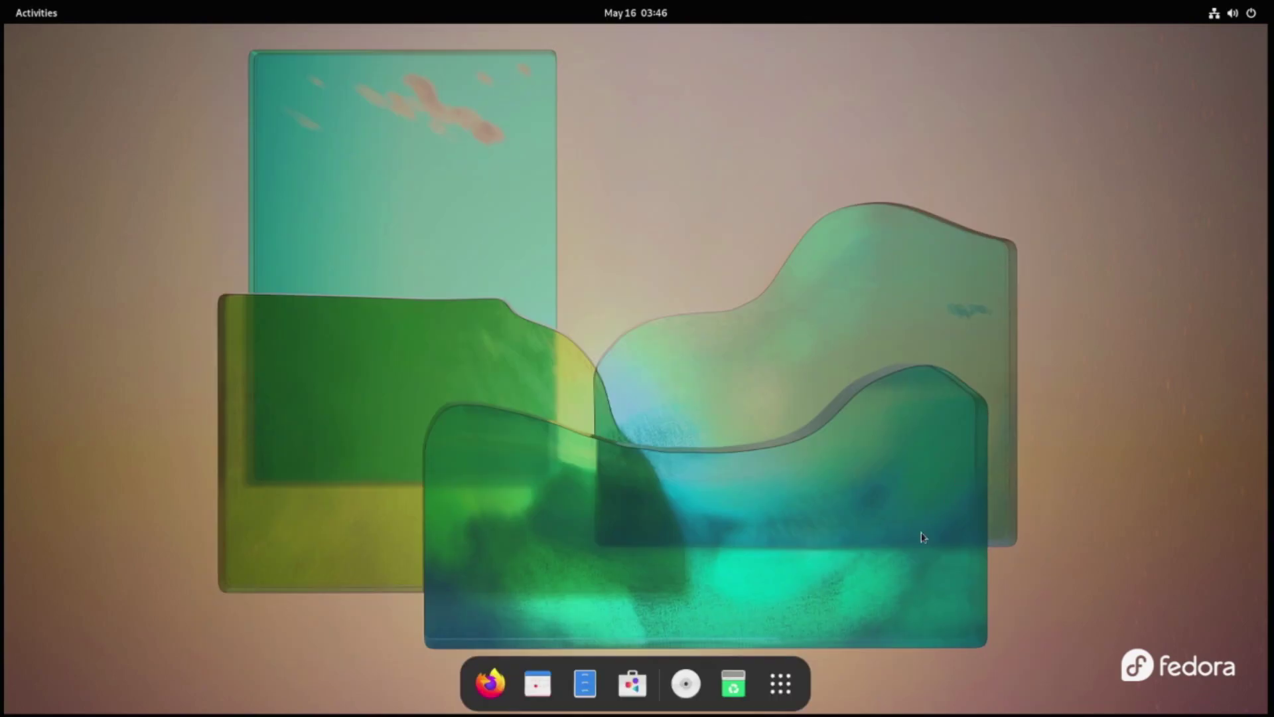
{"action": "left_click", "coordinate": [764, 698]}
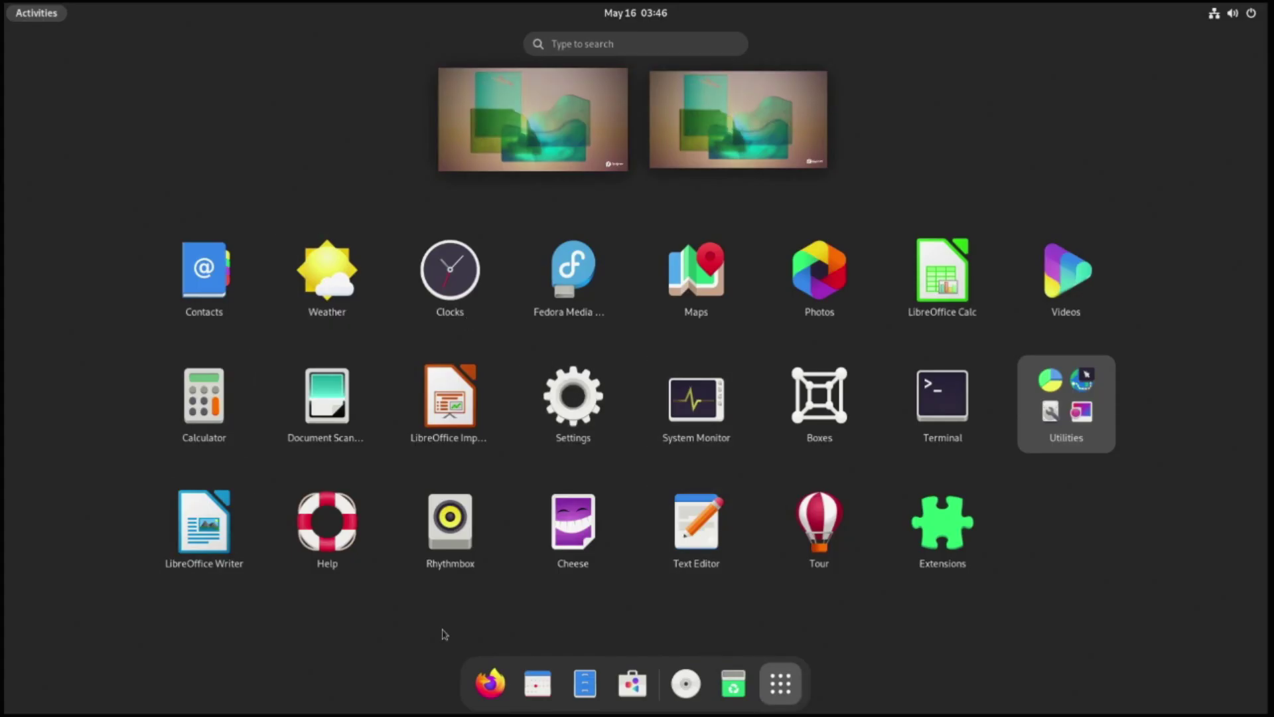
{"action": "left_click", "coordinate": [779, 678]}
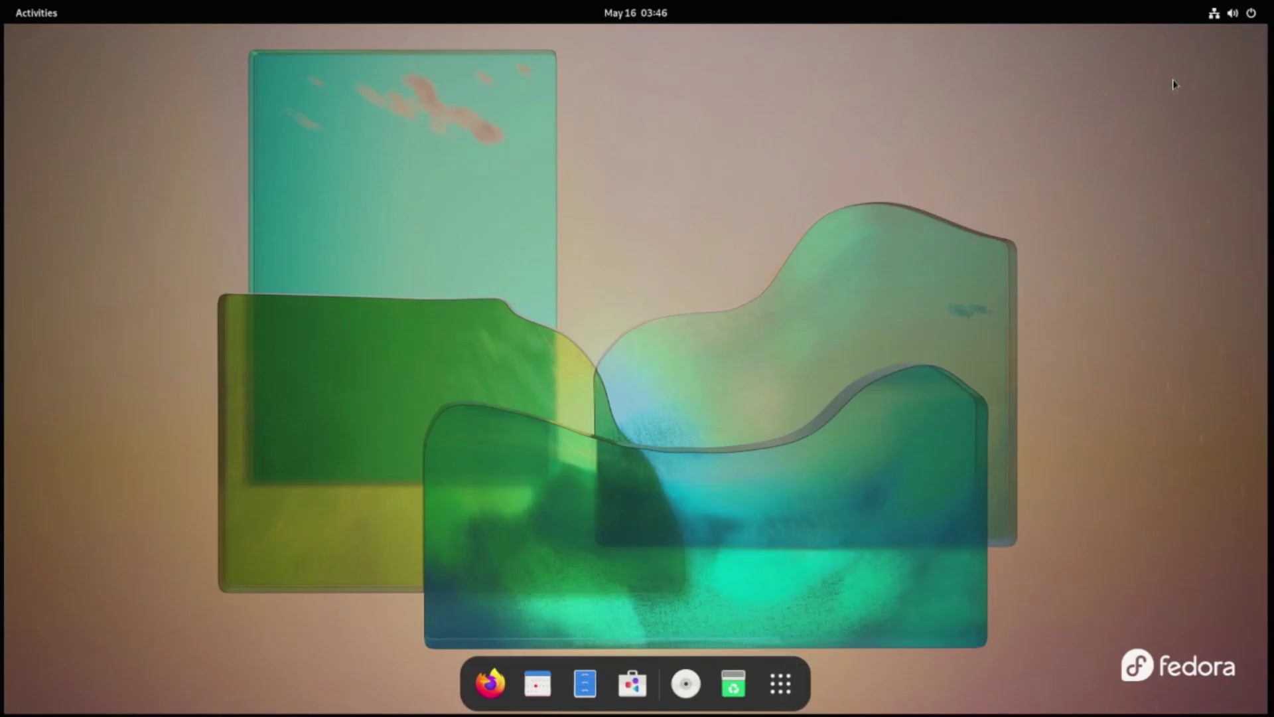
Log out through the system menu and sign back in with the account password
{"action": "left_click", "coordinate": [1249, 14]}
{"action": "left_click", "coordinate": [1128, 181]}
{"action": "left_click", "coordinate": [1101, 293]}
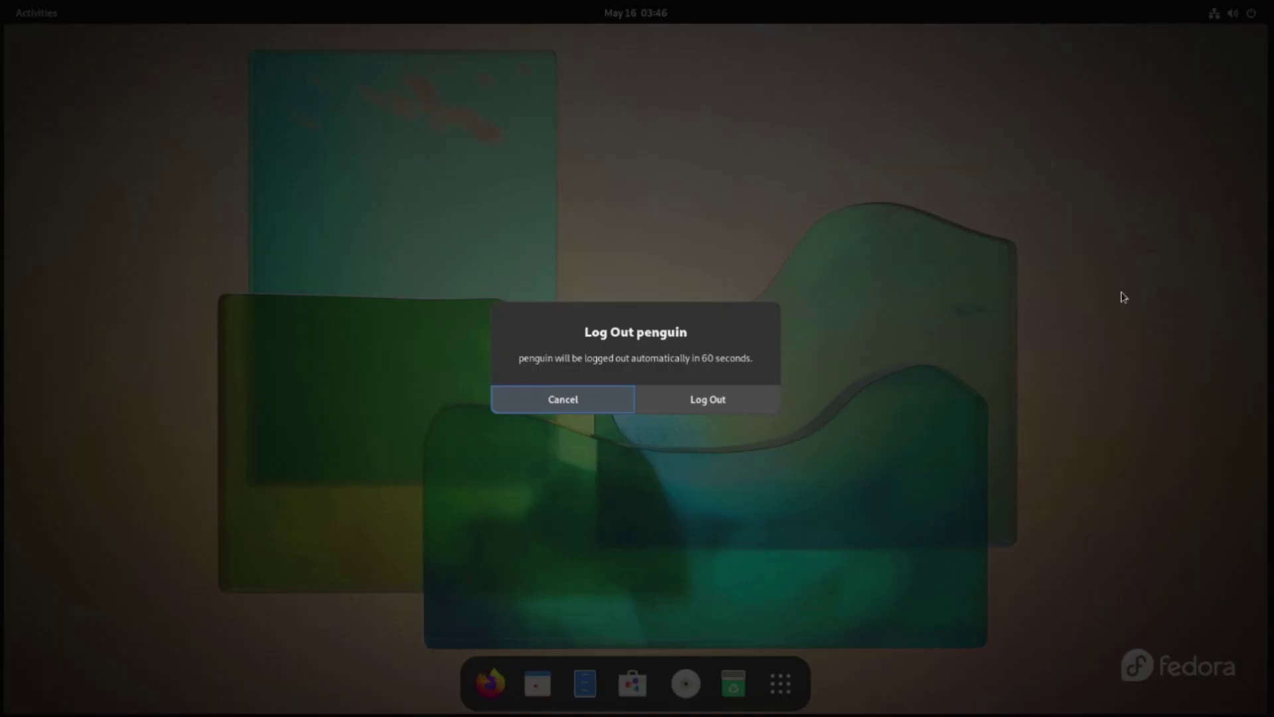
{"action": "left_click", "coordinate": [730, 397]}
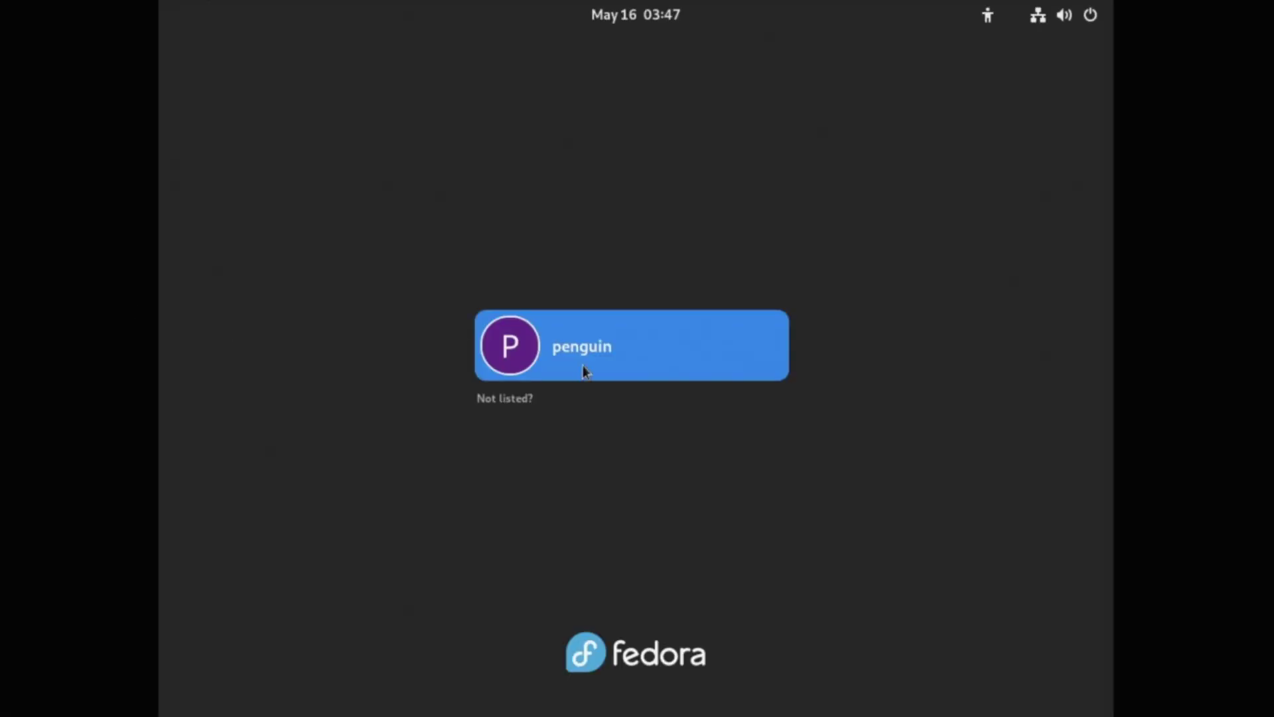
{"action": "left_click", "coordinate": [583, 371]}
{"action": "type", "text": "••••"}
{"action": "key", "text": "Return"}
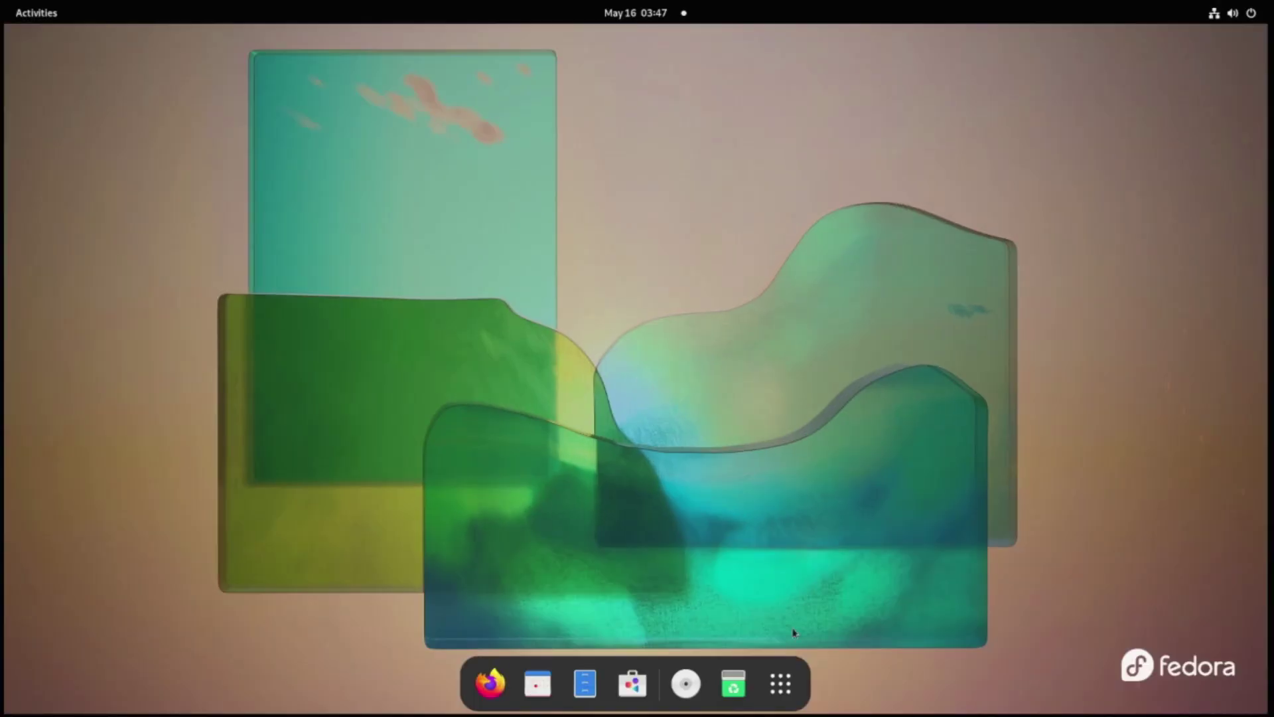
Launch Anaconda Navigator from its new launcher, then quit it via File > Quit
{"action": "left_click", "coordinate": [780, 684]}
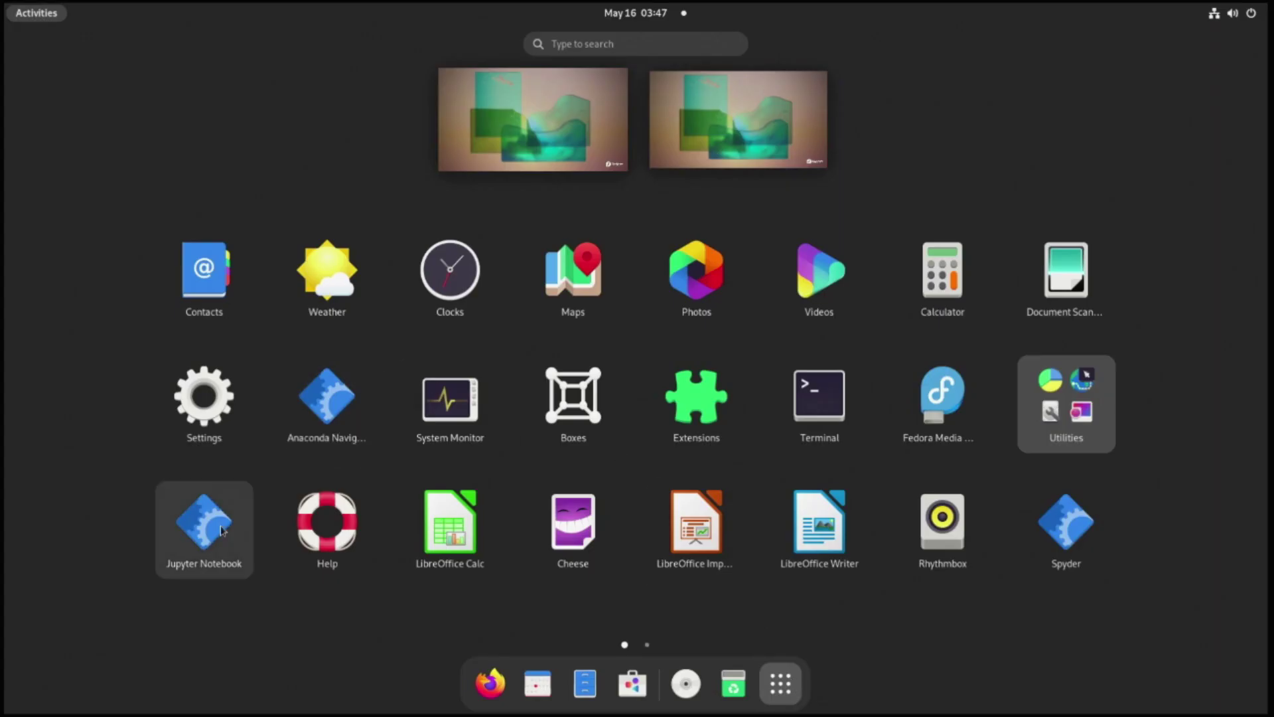
{"action": "left_click", "coordinate": [780, 697]}
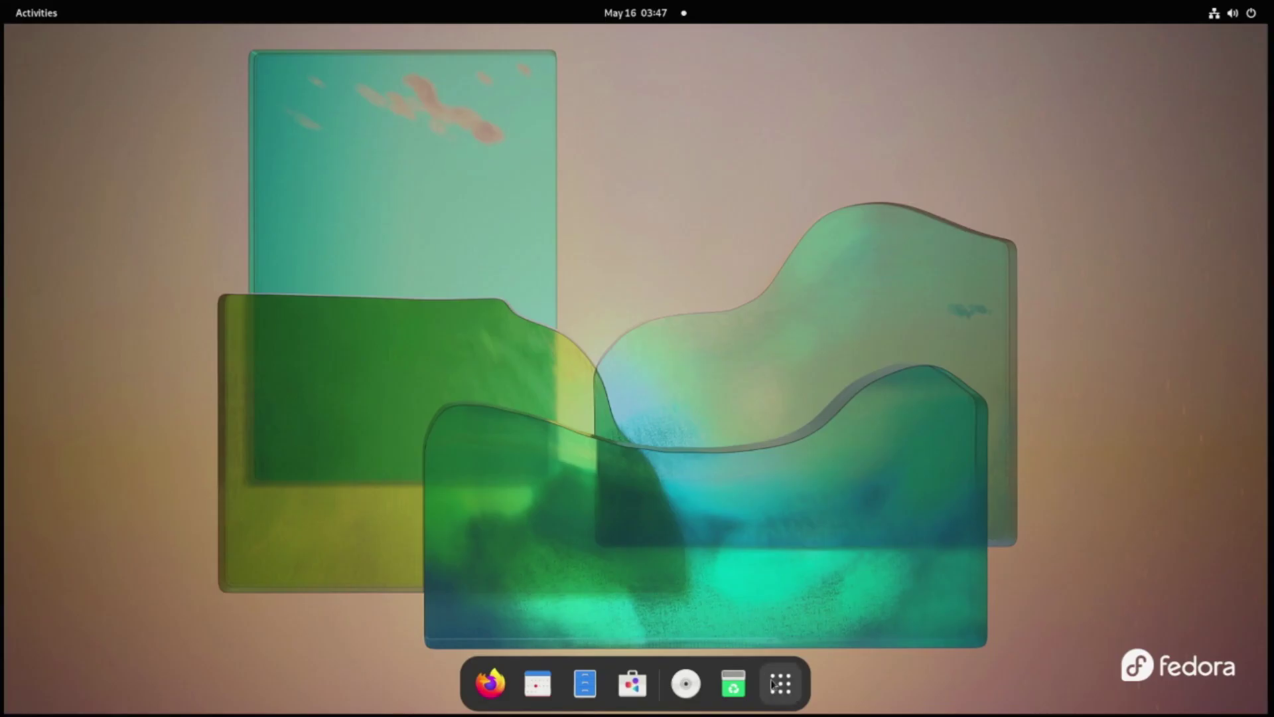
{"action": "left_click", "coordinate": [780, 684]}
{"action": "left_click", "coordinate": [327, 411]}
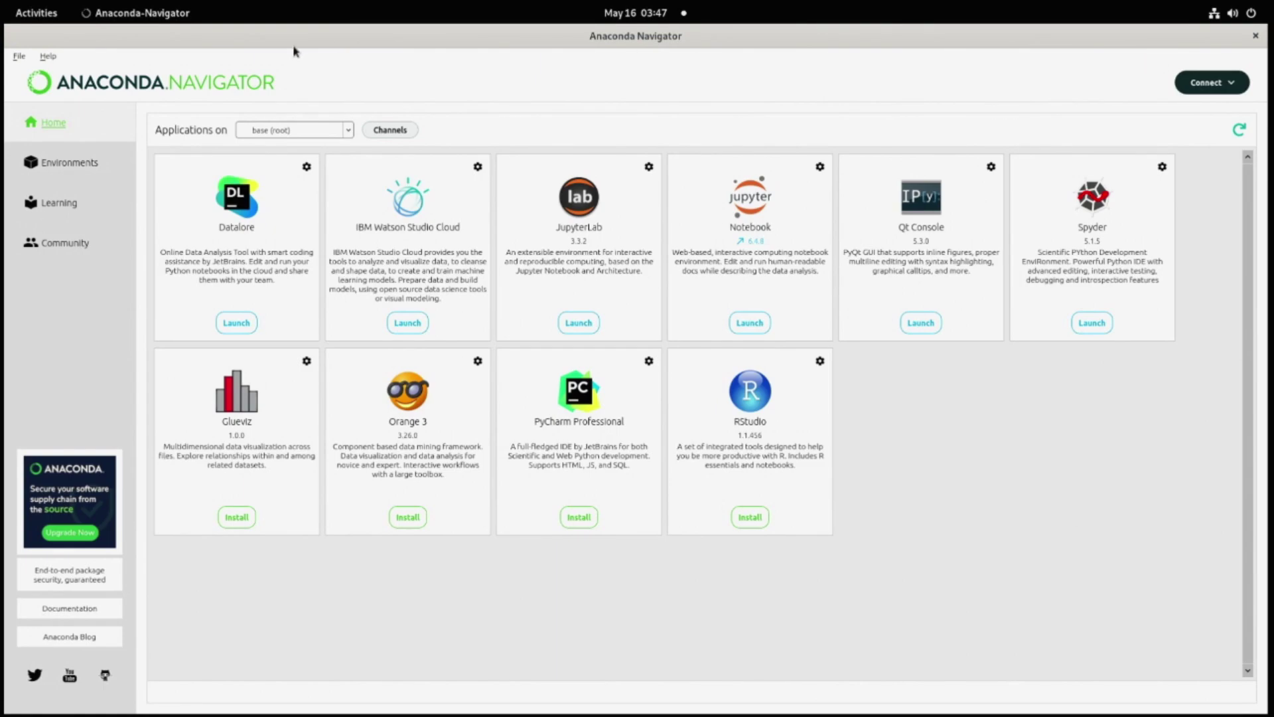
{"action": "left_click", "coordinate": [22, 57]}
{"action": "left_click", "coordinate": [58, 120]}
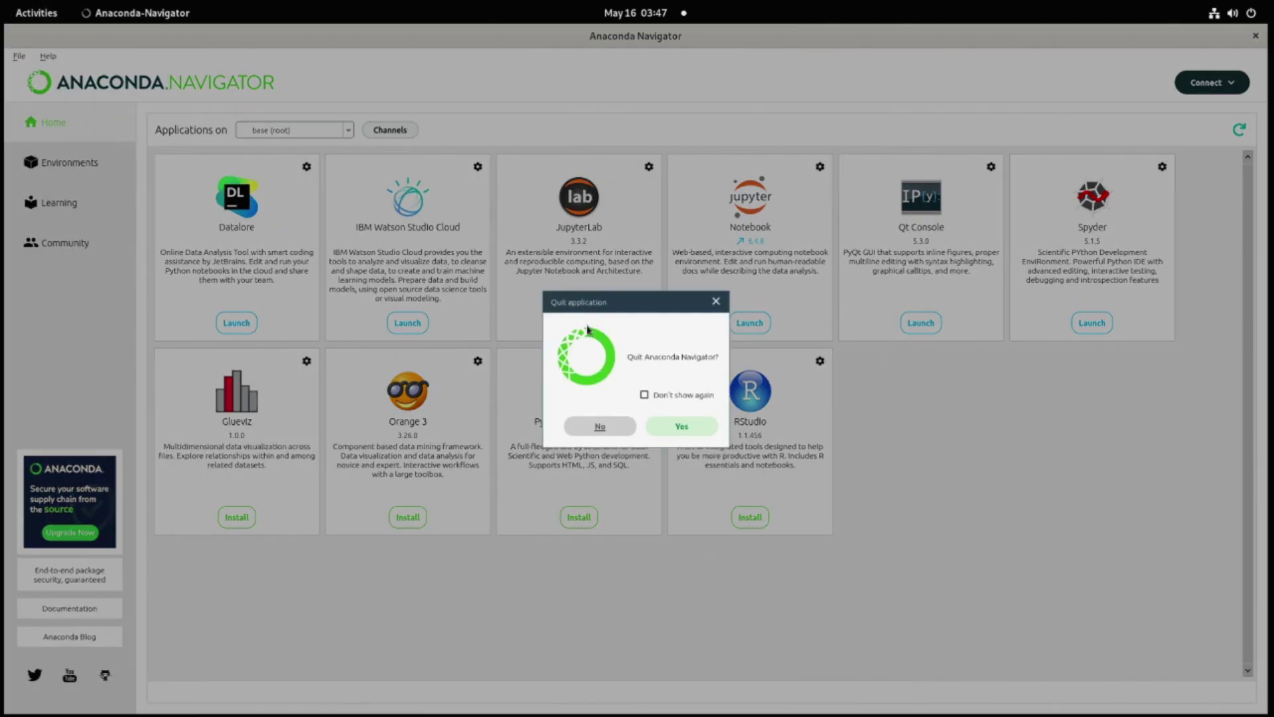
{"action": "left_click", "coordinate": [694, 431]}
Launch Jupyter Notebook, shut down its server and close Firefox
{"action": "left_click", "coordinate": [780, 683]}
{"action": "left_click", "coordinate": [205, 521]}
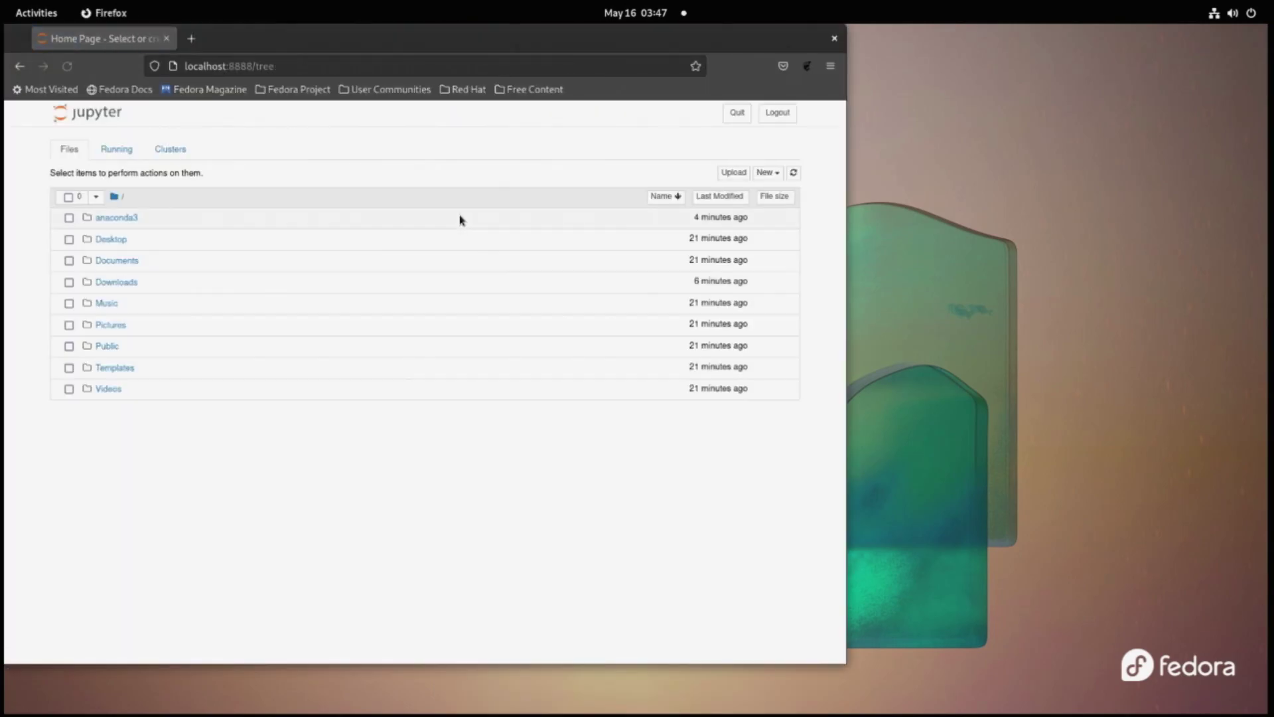
{"action": "left_click", "coordinate": [736, 113]}
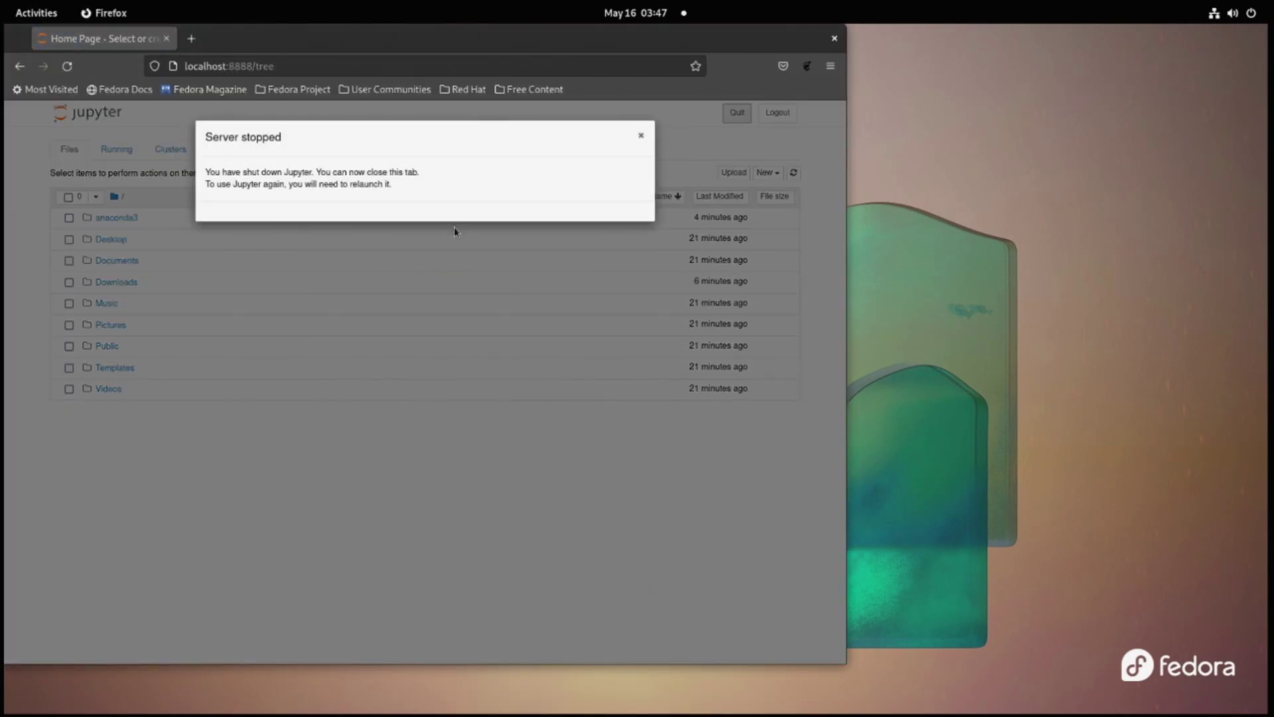
{"action": "left_click", "coordinate": [838, 35]}
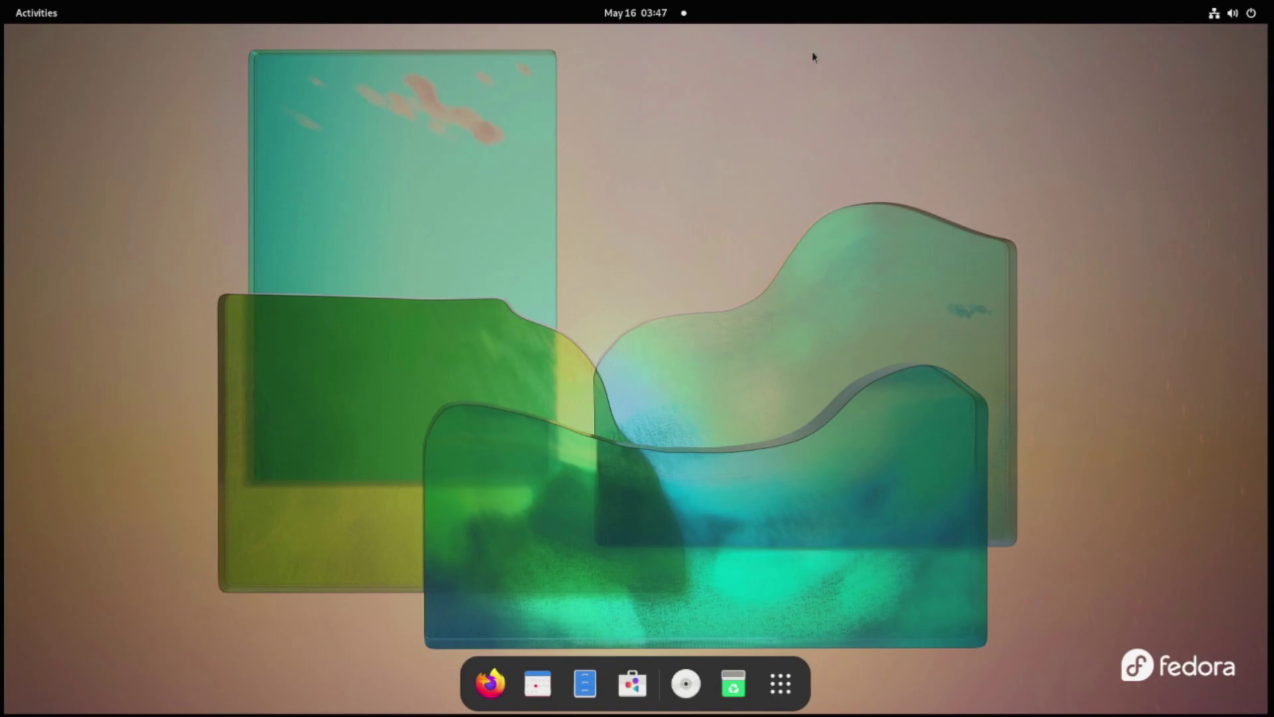
Launch Spyder, dismiss the welcome tour, and quit it from the File menu
{"action": "left_click", "coordinate": [781, 684]}
{"action": "left_click", "coordinate": [945, 521]}
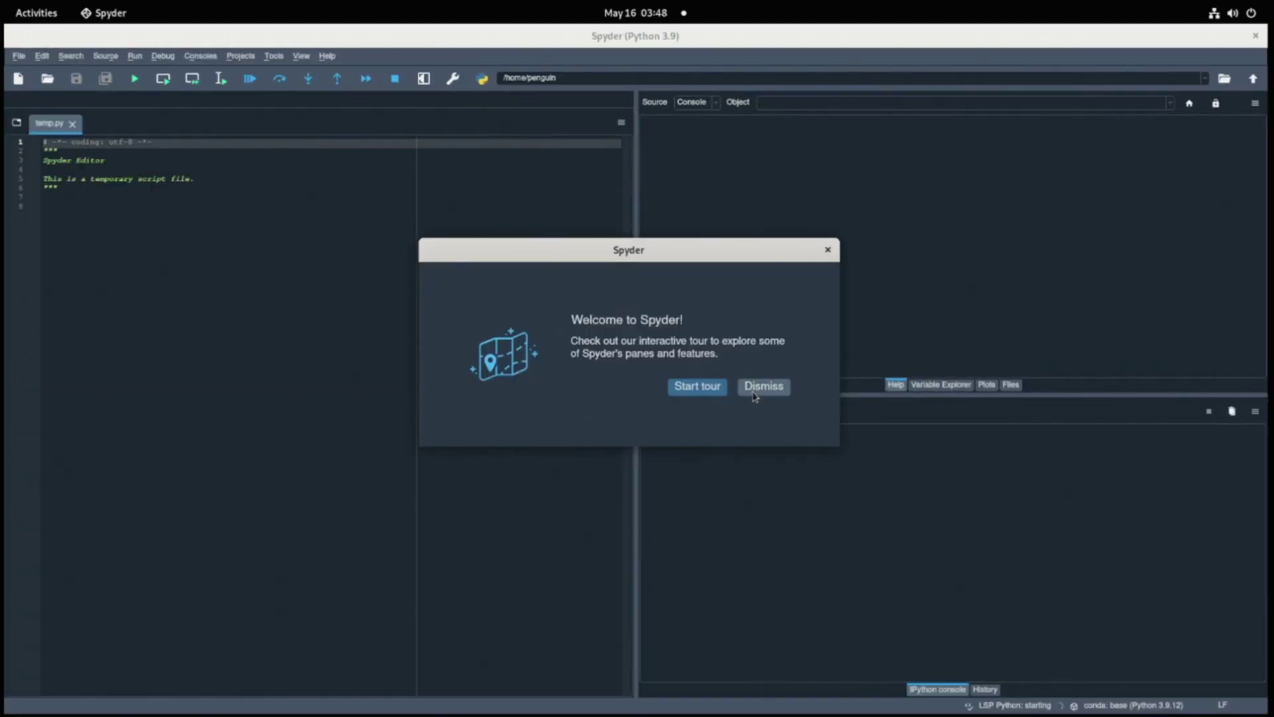
{"action": "left_click", "coordinate": [760, 386]}
{"action": "left_click", "coordinate": [19, 58]}
{"action": "left_click", "coordinate": [73, 367]}
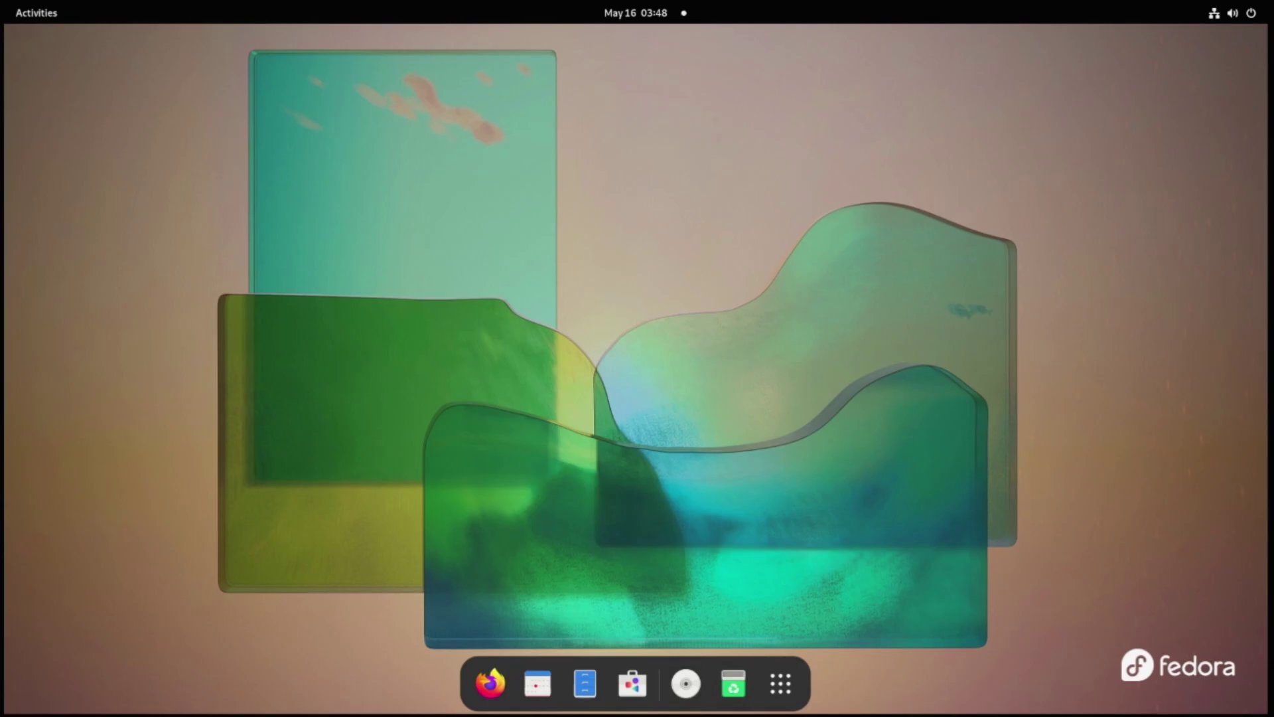
Open github.com/VSCodium/vscodium in Firefox
{"action": "left_click", "coordinate": [490, 683]}
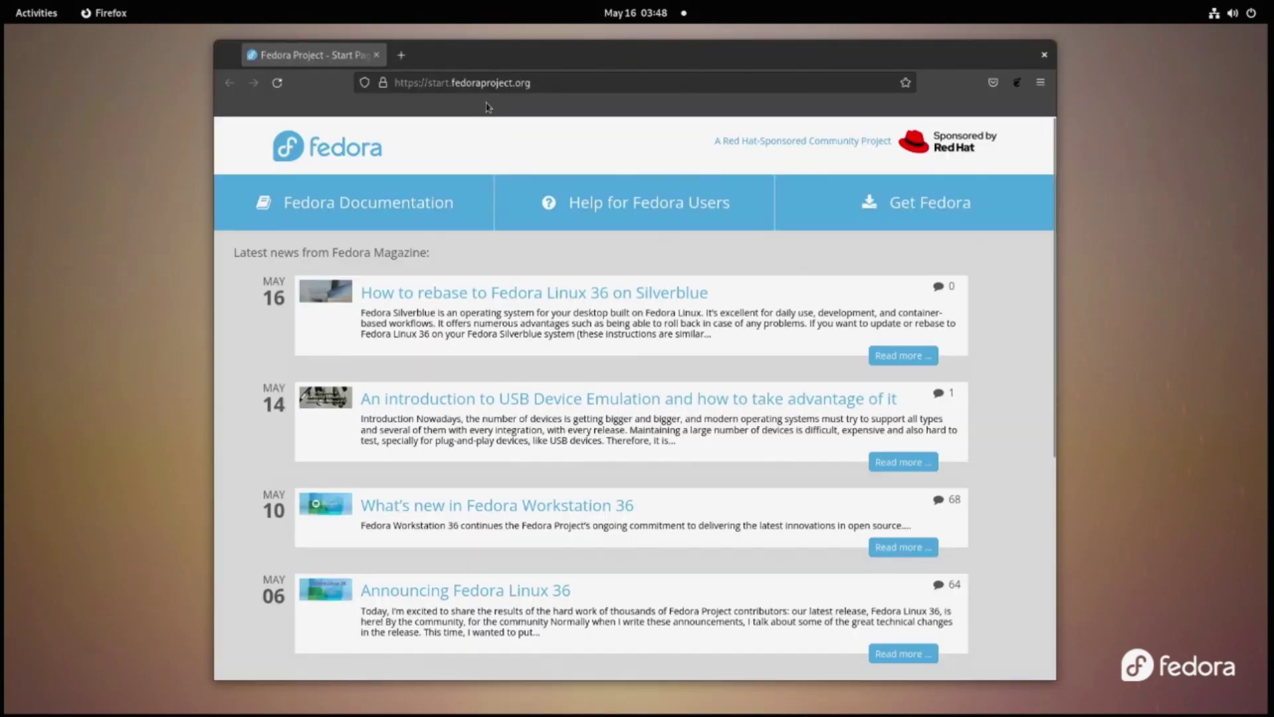
{"action": "left_click", "coordinate": [482, 81]}
{"action": "type", "text": "github.com/VSCodium/vs"}
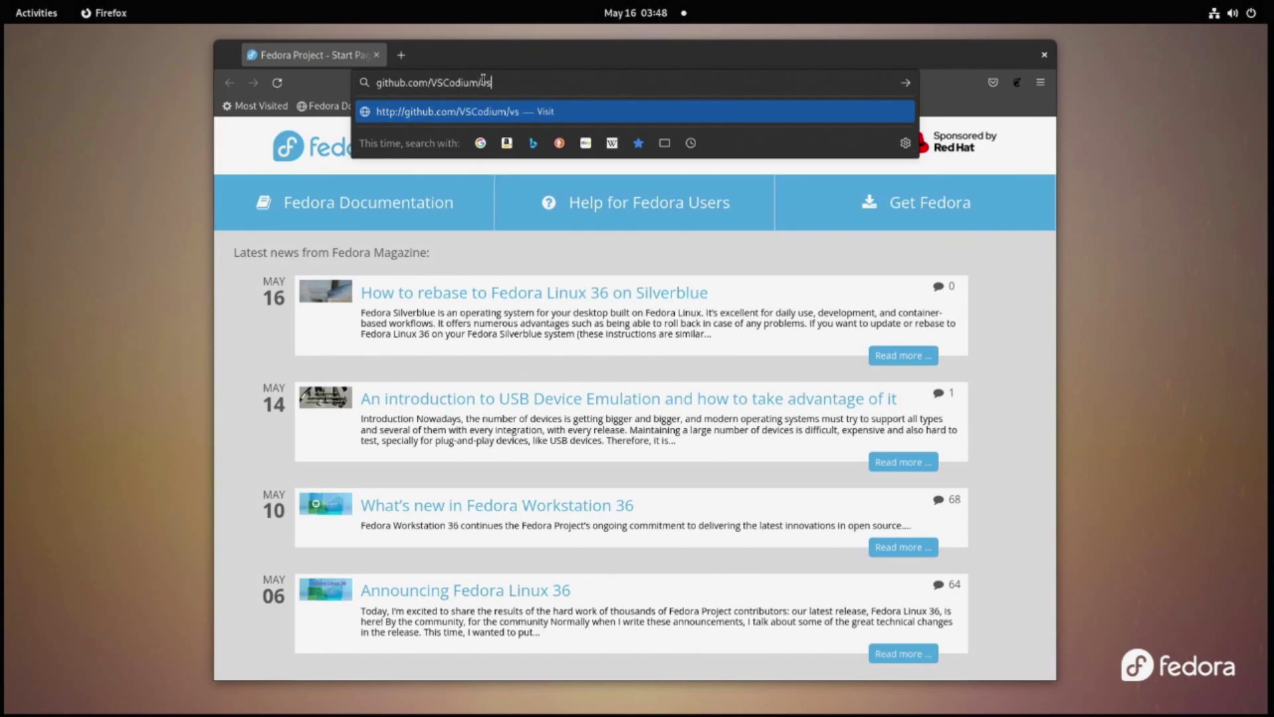
{"action": "type", "text": "codium"}
{"action": "key", "text": "Return"}
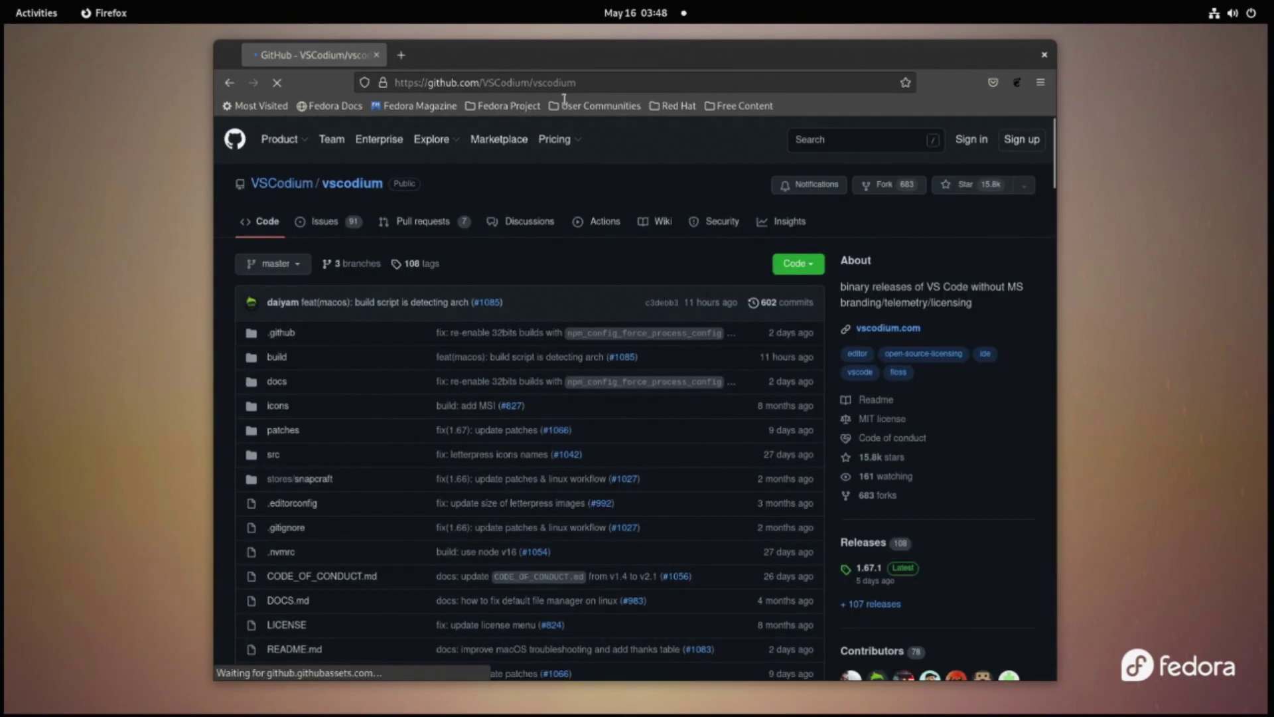
Scroll the README to the 'Install with Package Manager (GNU/Linux)' section
{"action": "scroll", "coordinate": [518, 294], "scroll_direction": "down", "scroll_amount": 15}
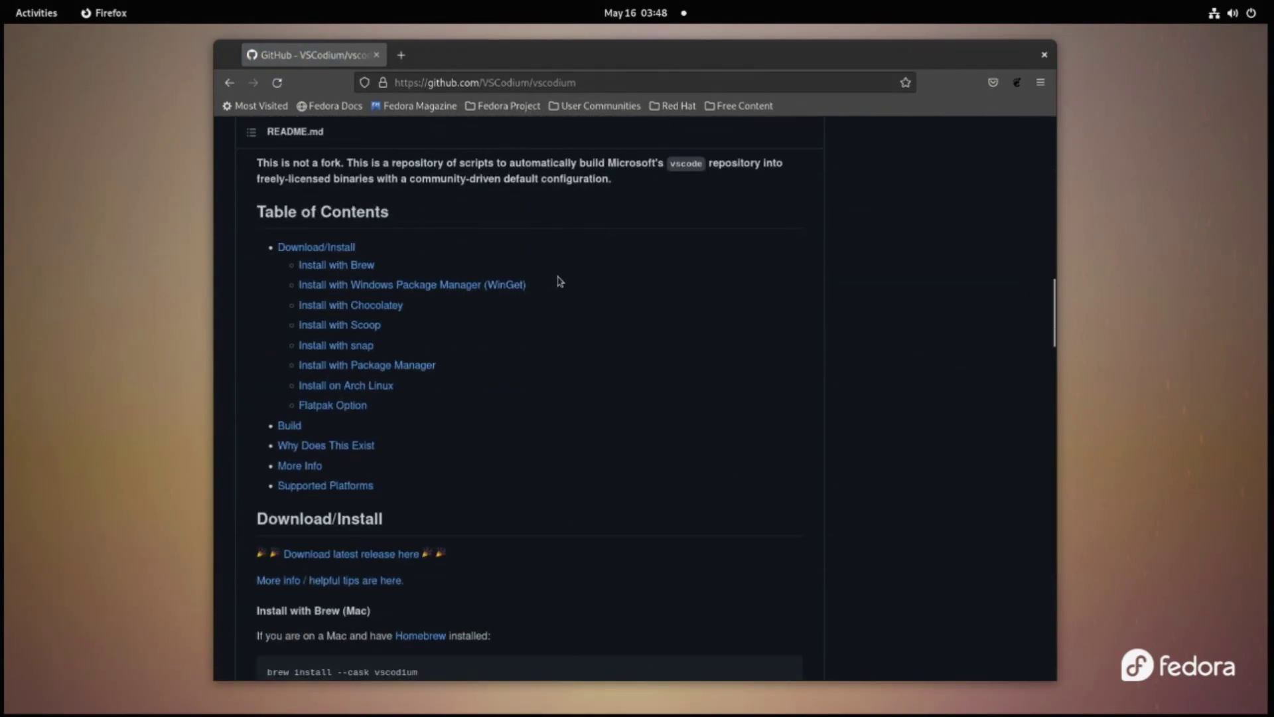
{"action": "scroll", "coordinate": [558, 296], "scroll_direction": "down", "scroll_amount": 10}
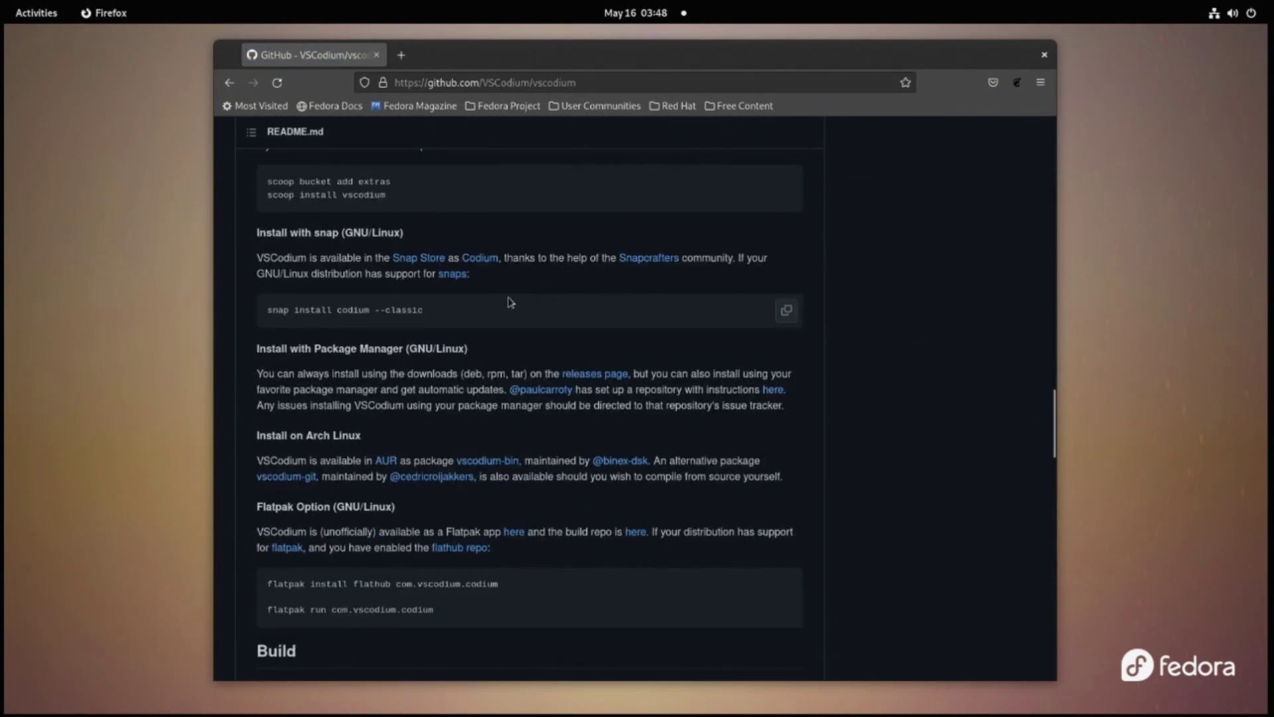
{"action": "scroll", "coordinate": [510, 303], "scroll_direction": "down", "scroll_amount": 8}
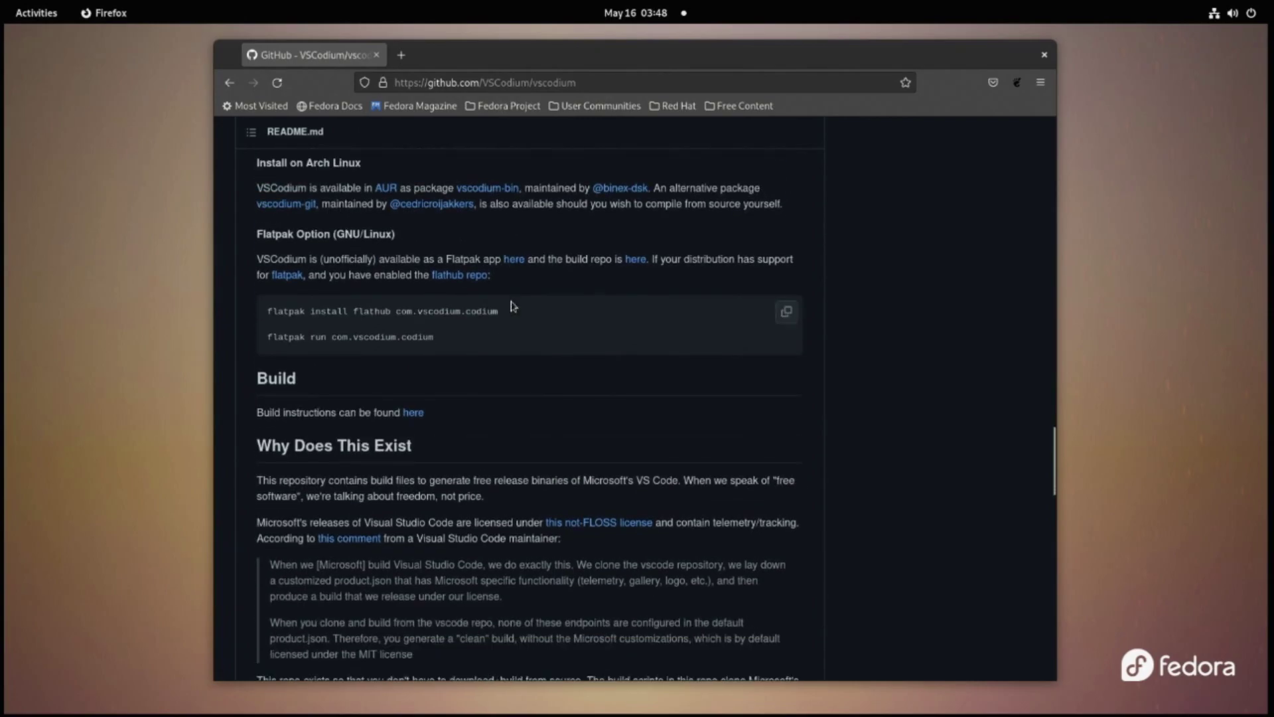
{"action": "scroll", "coordinate": [511, 327], "scroll_direction": "down", "scroll_amount": 10}
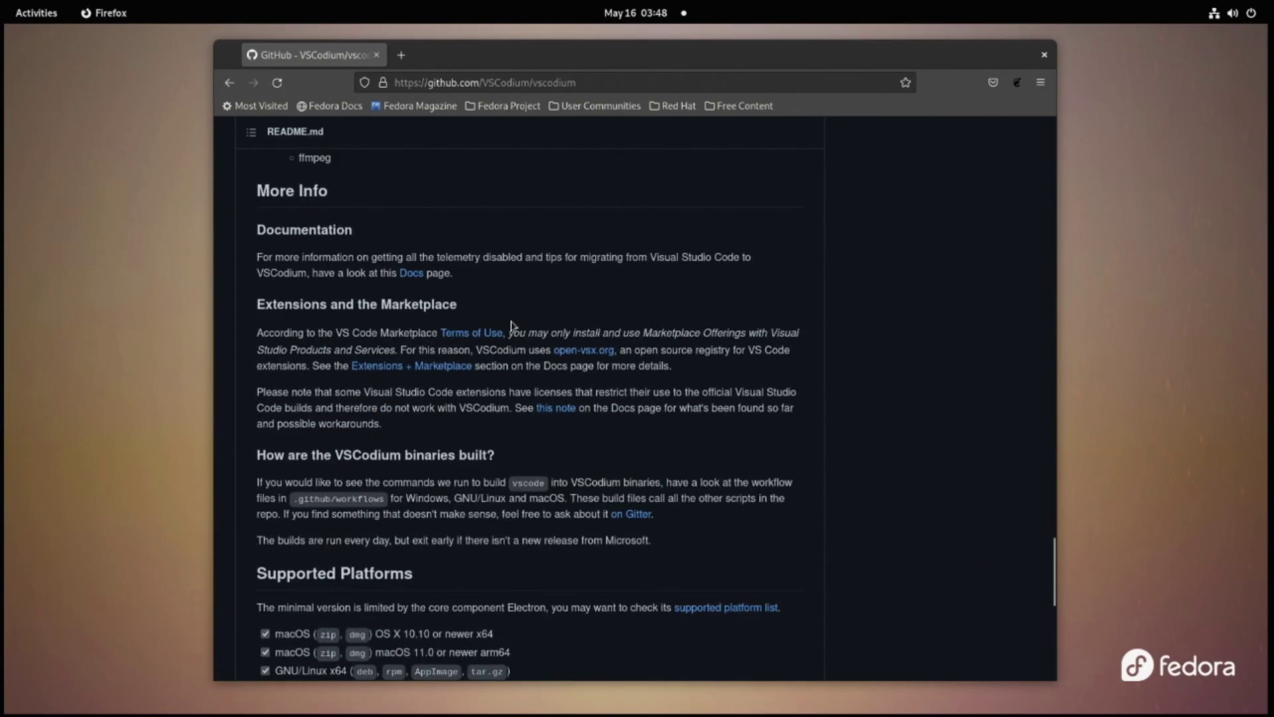
{"action": "scroll", "coordinate": [513, 328], "scroll_direction": "up", "scroll_amount": 15}
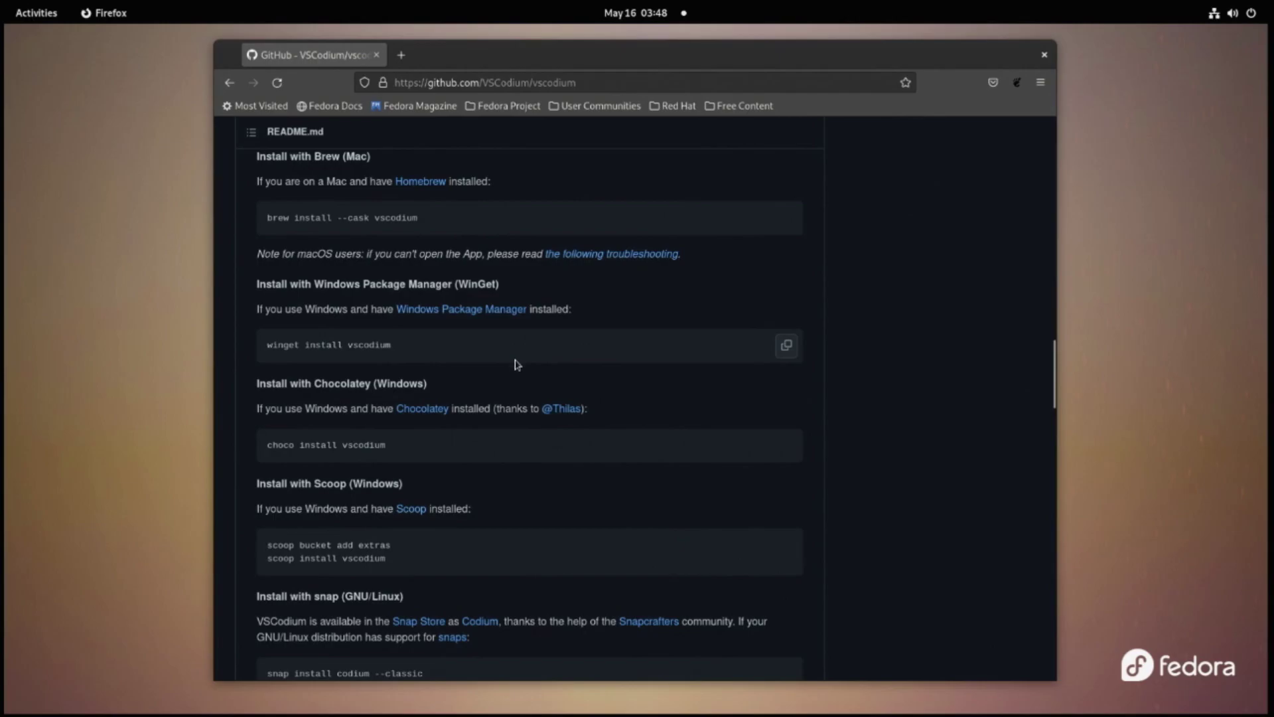
{"action": "scroll", "coordinate": [512, 374], "scroll_direction": "down", "scroll_amount": 5}
{"action": "left_click_drag", "start_coordinate": [276, 375], "coordinate": [461, 377]}
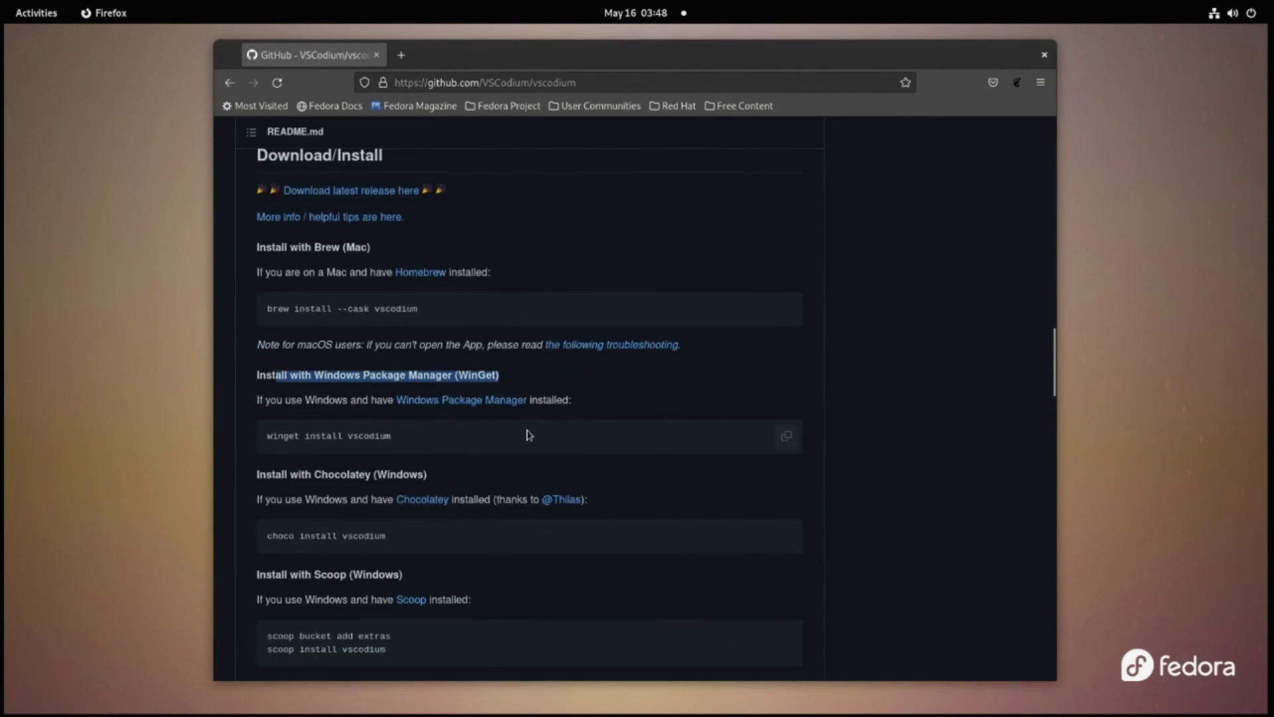
{"action": "scroll", "coordinate": [512, 399], "scroll_direction": "down", "scroll_amount": 2}
{"action": "scroll", "coordinate": [493, 373], "scroll_direction": "up", "scroll_amount": 2}
{"action": "scroll", "coordinate": [399, 411], "scroll_direction": "down", "scroll_amount": 9}
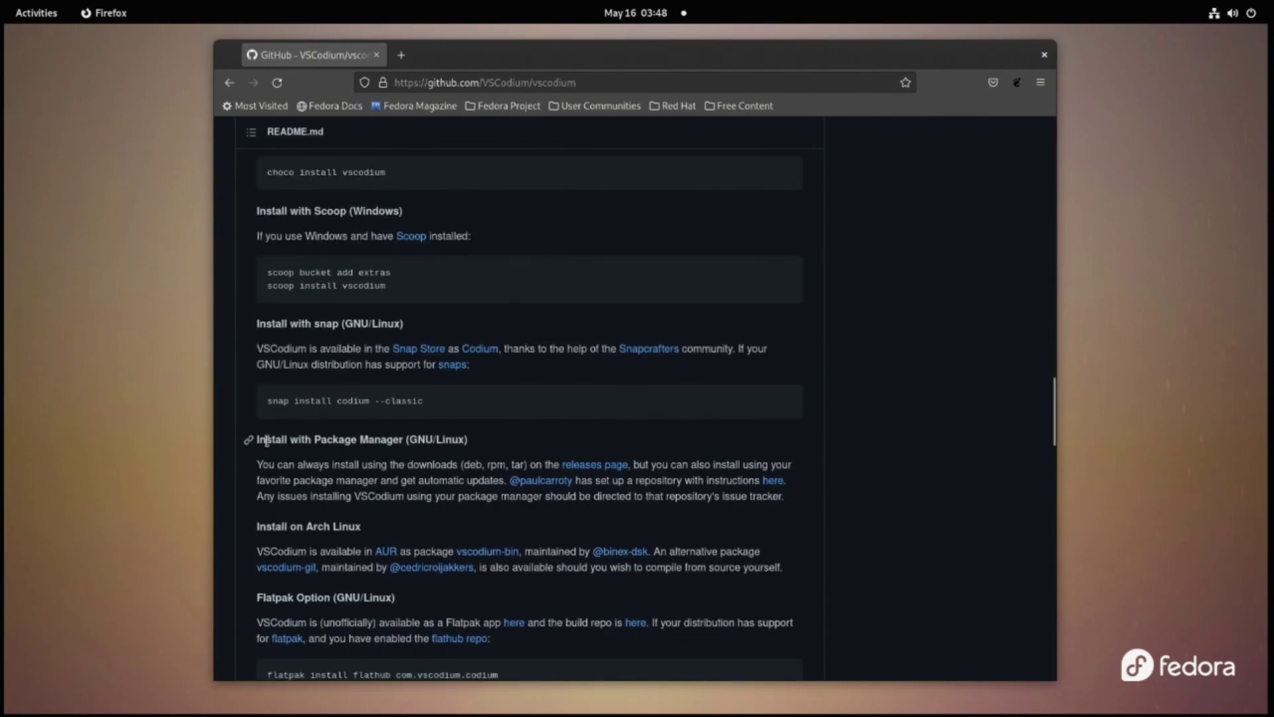
{"action": "triple_click", "coordinate": [265, 441]}
{"action": "scroll", "coordinate": [520, 359], "scroll_direction": "down", "scroll_amount": 3}
{"action": "left_click_drag", "start_coordinate": [466, 299], "coordinate": [628, 309]}
Follow the 'here' link to vscodium-deb-rpm-repo and copy the Fedora/RHEL sudo tee repo command
{"action": "left_click", "coordinate": [761, 313]}
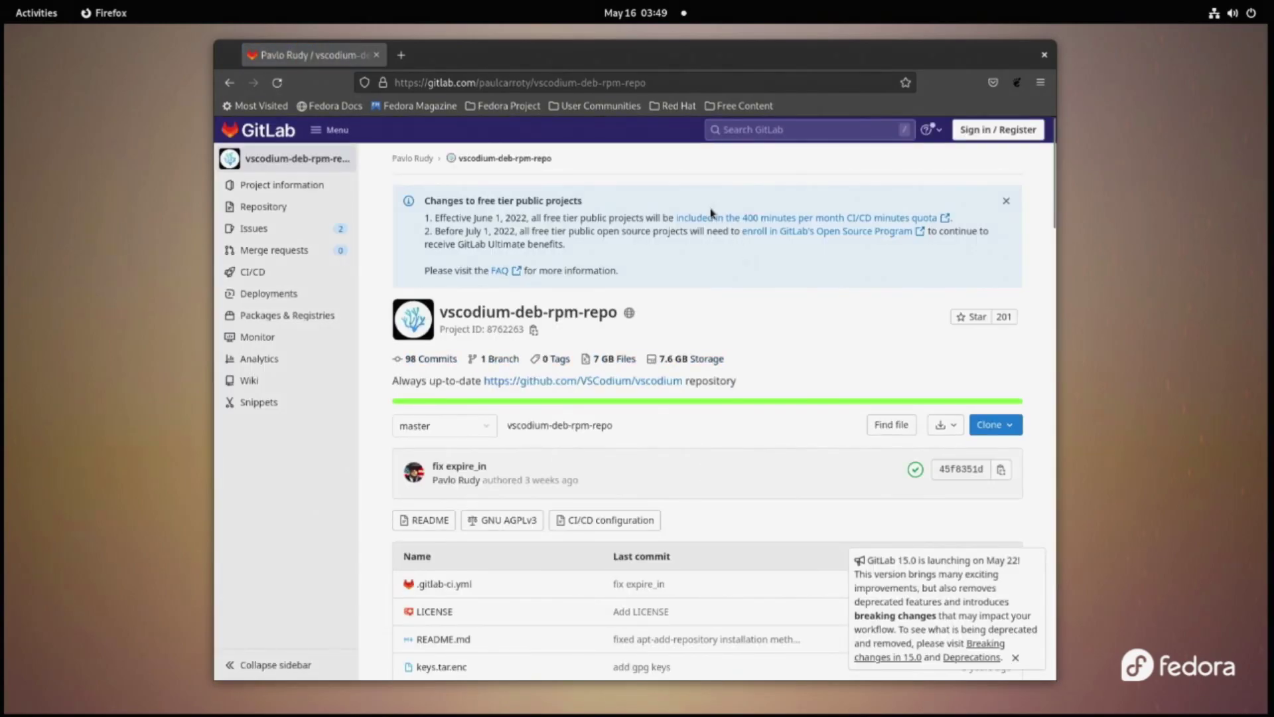
{"action": "scroll", "coordinate": [708, 241], "scroll_direction": "down", "scroll_amount": 7}
{"action": "scroll", "coordinate": [714, 321], "scroll_direction": "down", "scroll_amount": 6}
{"action": "left_click_drag", "start_coordinate": [413, 189], "coordinate": [488, 189]}
{"action": "left_click", "coordinate": [423, 219]}
{"action": "left_click_drag", "start_coordinate": [422, 219], "coordinate": [497, 348]}
{"action": "right_click", "coordinate": [489, 243]}
{"action": "left_click", "coordinate": [517, 256]}
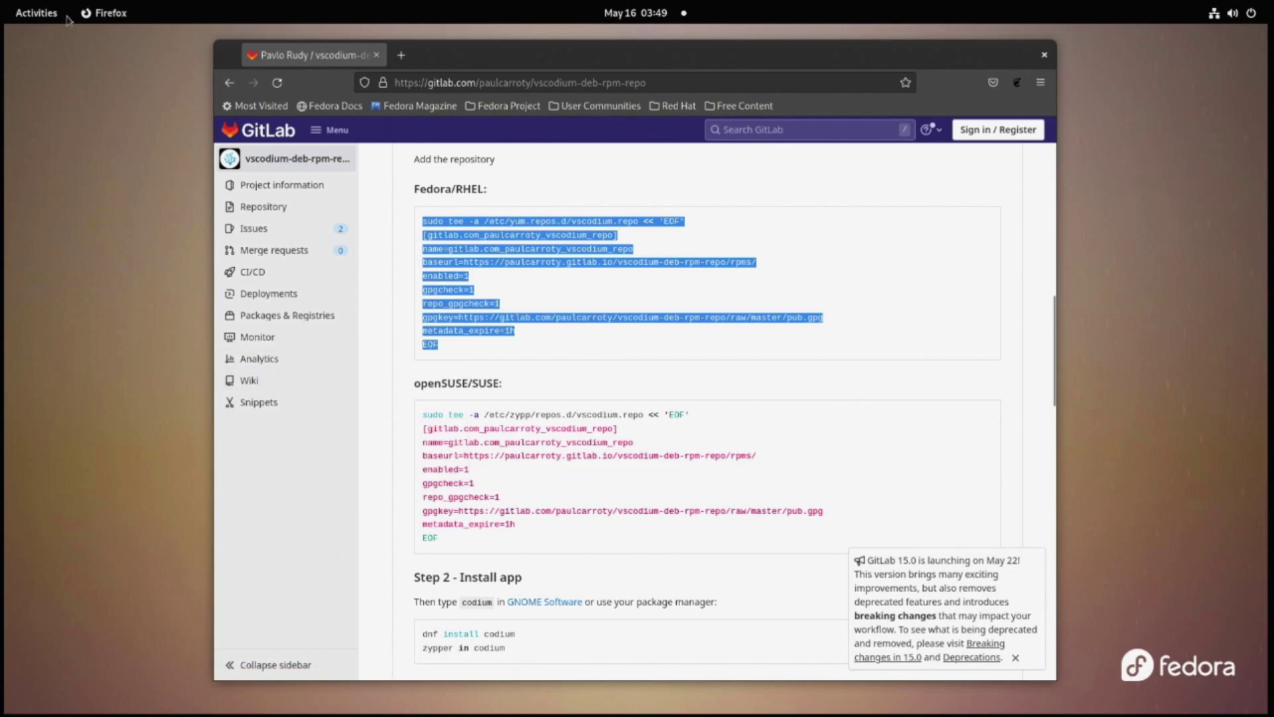
Open Terminal, enlarge its text, and run the pasted VSCodium repo setup command
{"action": "left_click", "coordinate": [37, 12]}
{"action": "left_click", "coordinate": [781, 683]}
{"action": "left_click", "coordinate": [943, 397]}
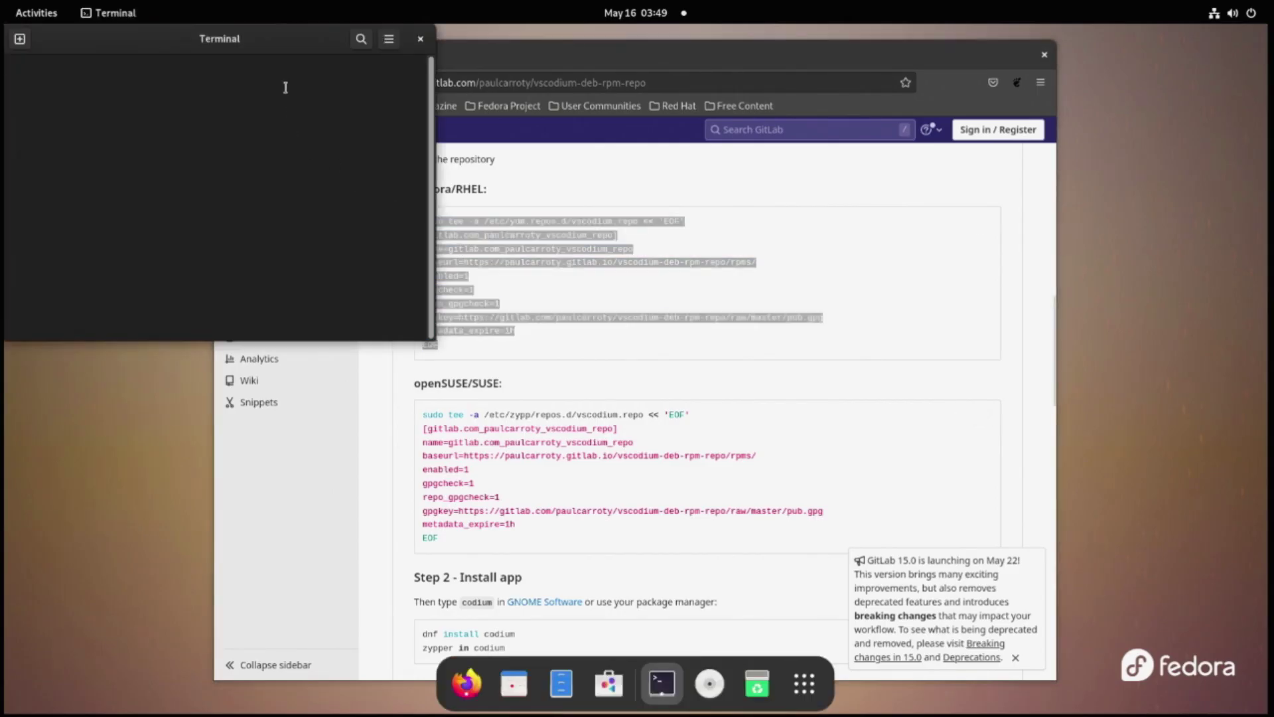
{"action": "key", "text": "ctrl+plus"}
{"action": "key", "text": "ctrl+plus"}
{"action": "key", "text": "ctrl+plus"}
{"action": "key", "text": "ctrl+shift+v"}
{"action": "key", "text": "Return"}
{"action": "key", "text": "Return"}
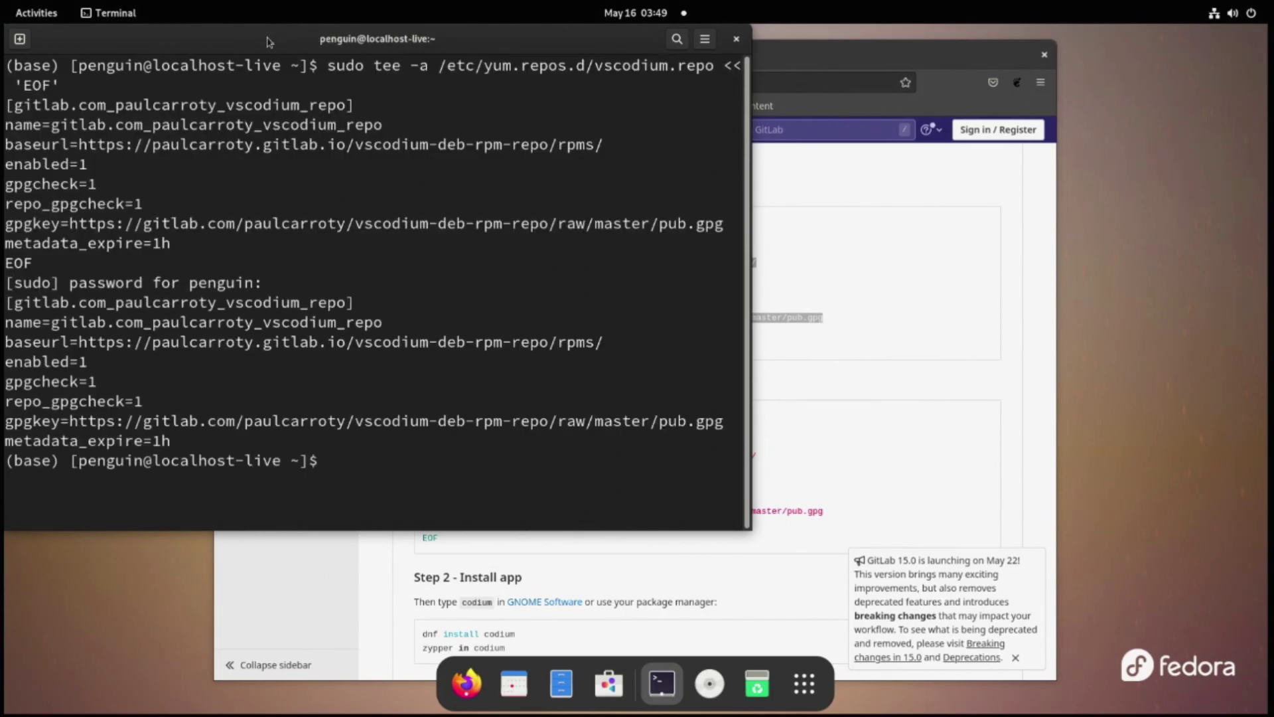
{"action": "key", "text": "alt+Tab"}
Copy the install command from the GitLab page and run sudo dnf install codium
{"action": "scroll", "coordinate": [568, 346], "scroll_direction": "down", "scroll_amount": 7}
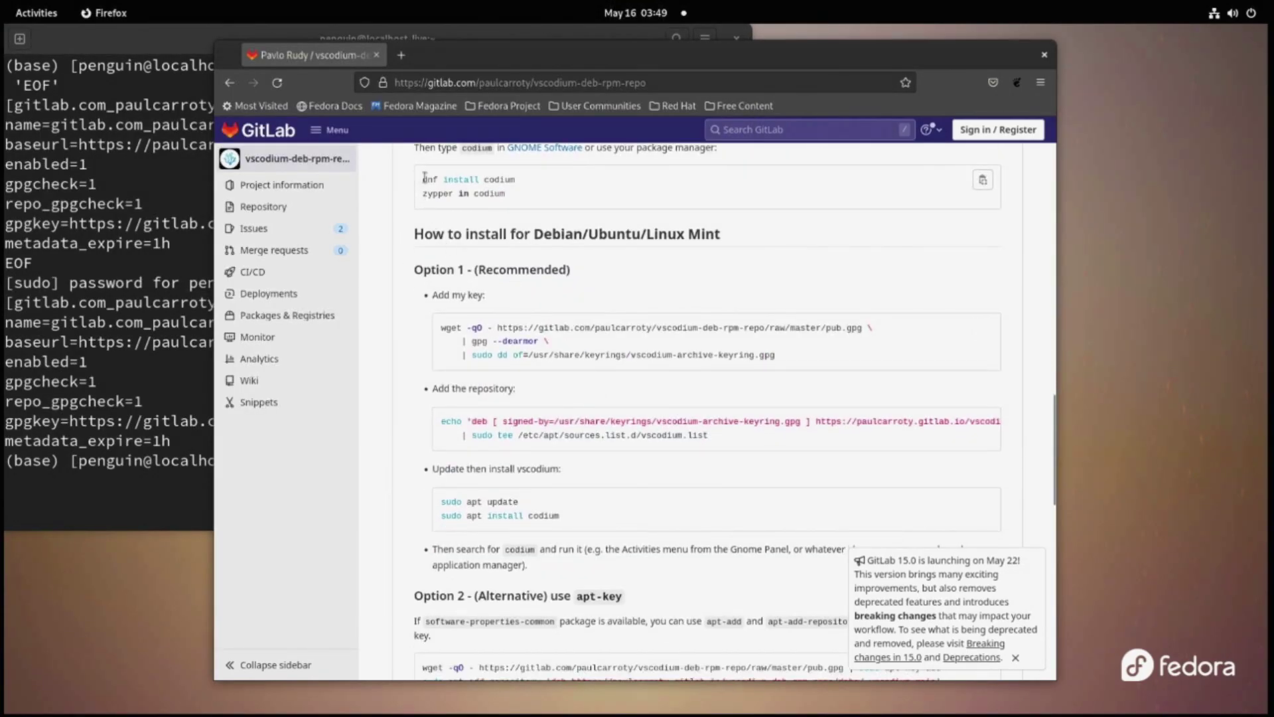
{"action": "left_click_drag", "start_coordinate": [422, 174], "coordinate": [518, 196]}
{"action": "right_click", "coordinate": [519, 185]}
{"action": "left_click", "coordinate": [525, 182]}
{"action": "key", "text": "alt+Tab"}
{"action": "type", "text": "sudo"}
{"action": "key", "text": "ctrl+shift+v"}
{"action": "key", "text": "Return"}
Answer y to the install and signing-key prompts, then exit the terminal
{"action": "type", "text": "y"}
{"action": "key", "text": "Return"}
{"action": "type", "text": "y"}
{"action": "key", "text": "Return"}
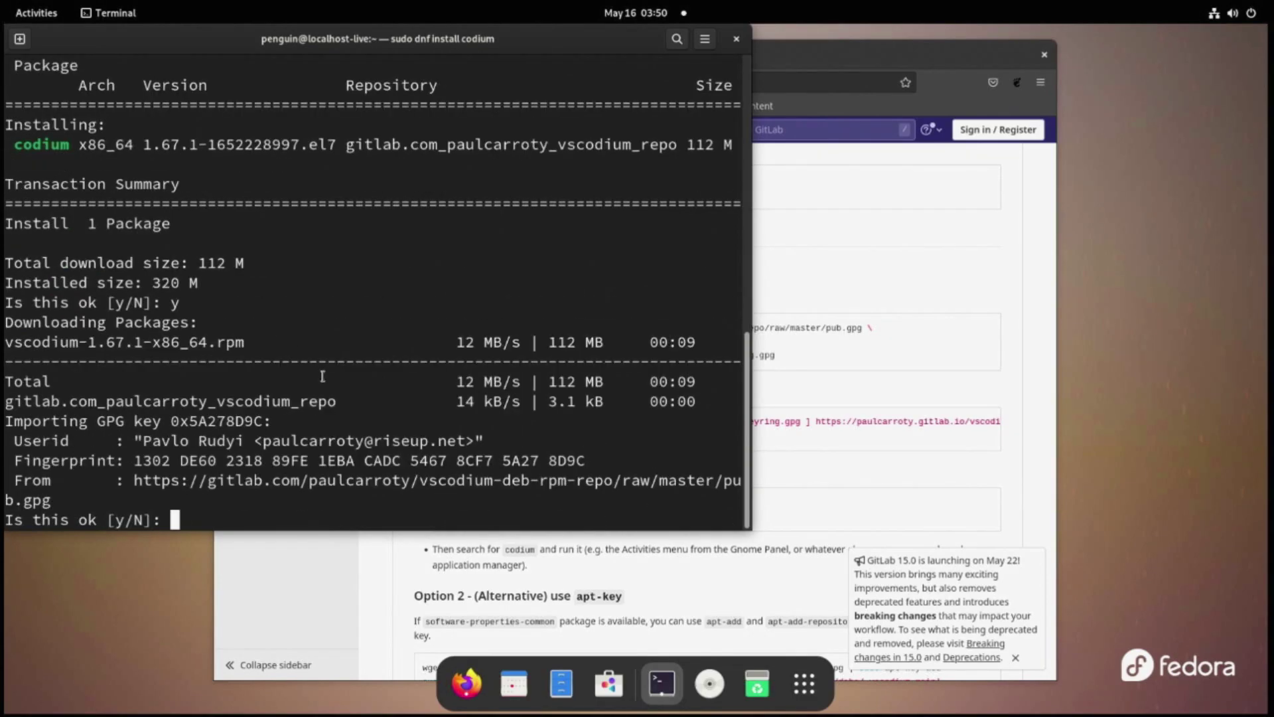
{"action": "type", "text": "y"}
{"action": "key", "text": "Return"}
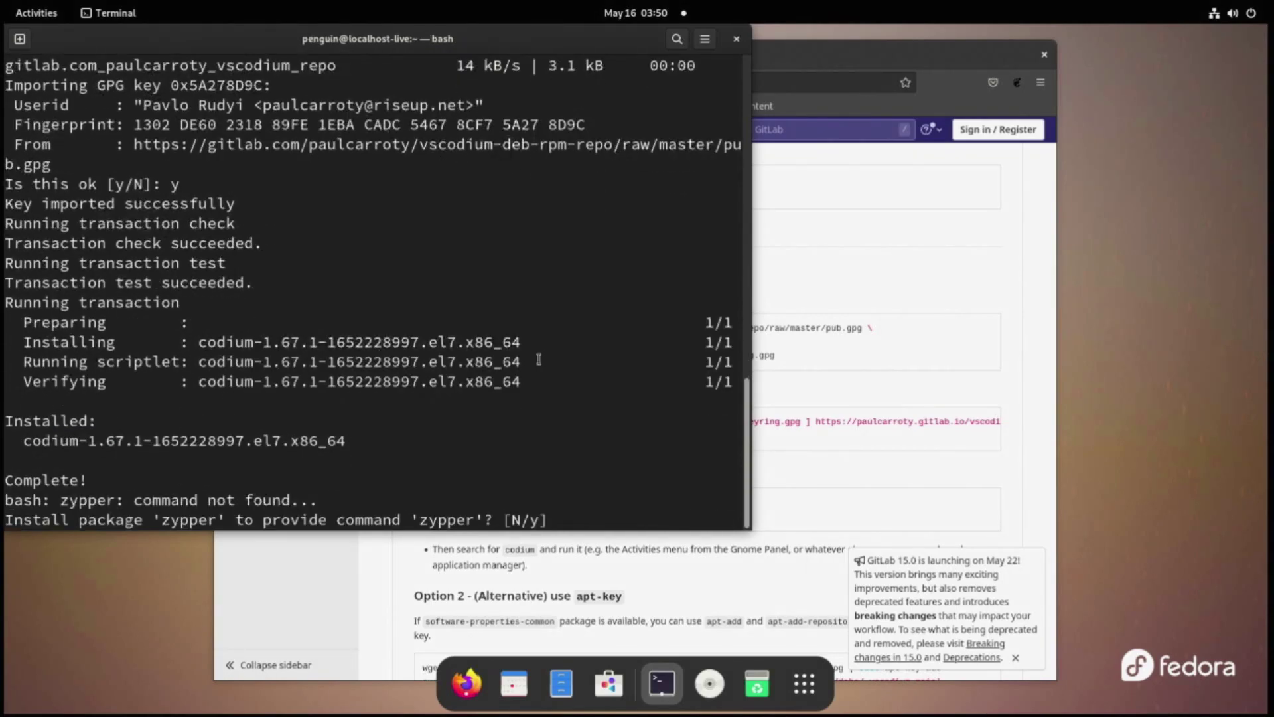
{"action": "type", "text": "y"}
{"action": "key", "text": "Return"}
{"action": "type", "text": "y"}
{"action": "key", "text": "Return"}
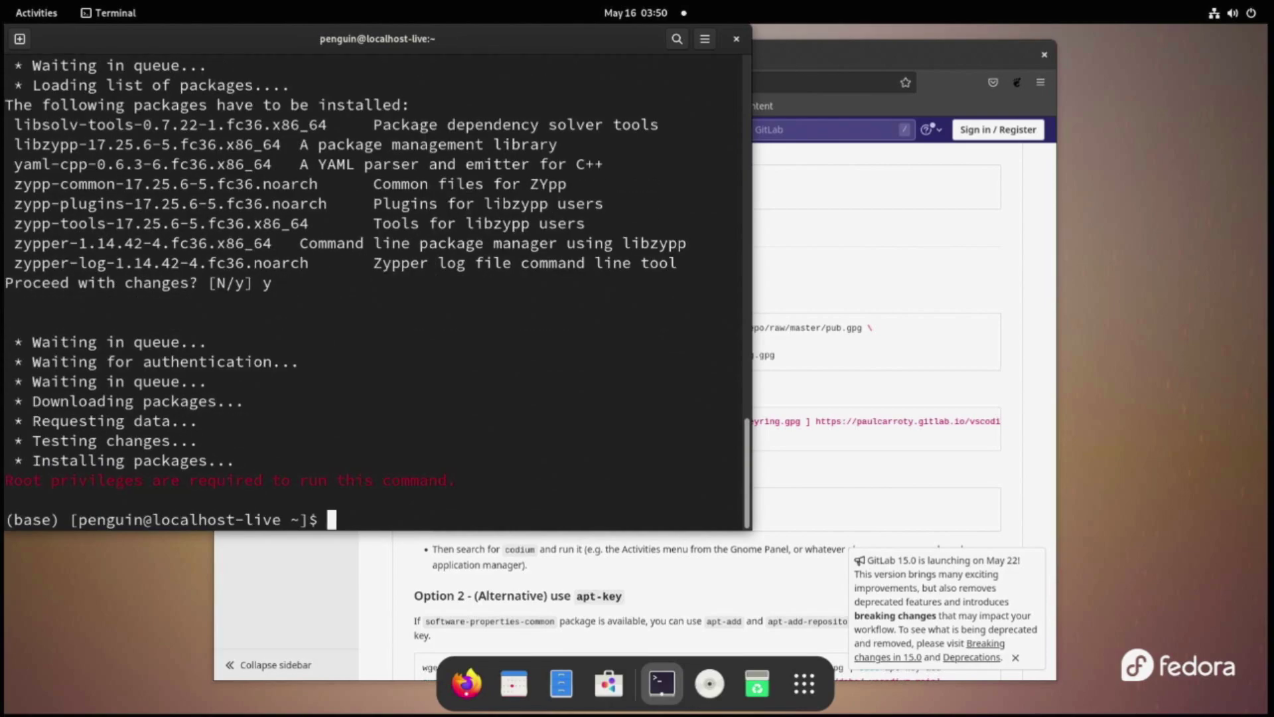
{"action": "type", "text": "exit"}
{"action": "key", "text": "Return"}
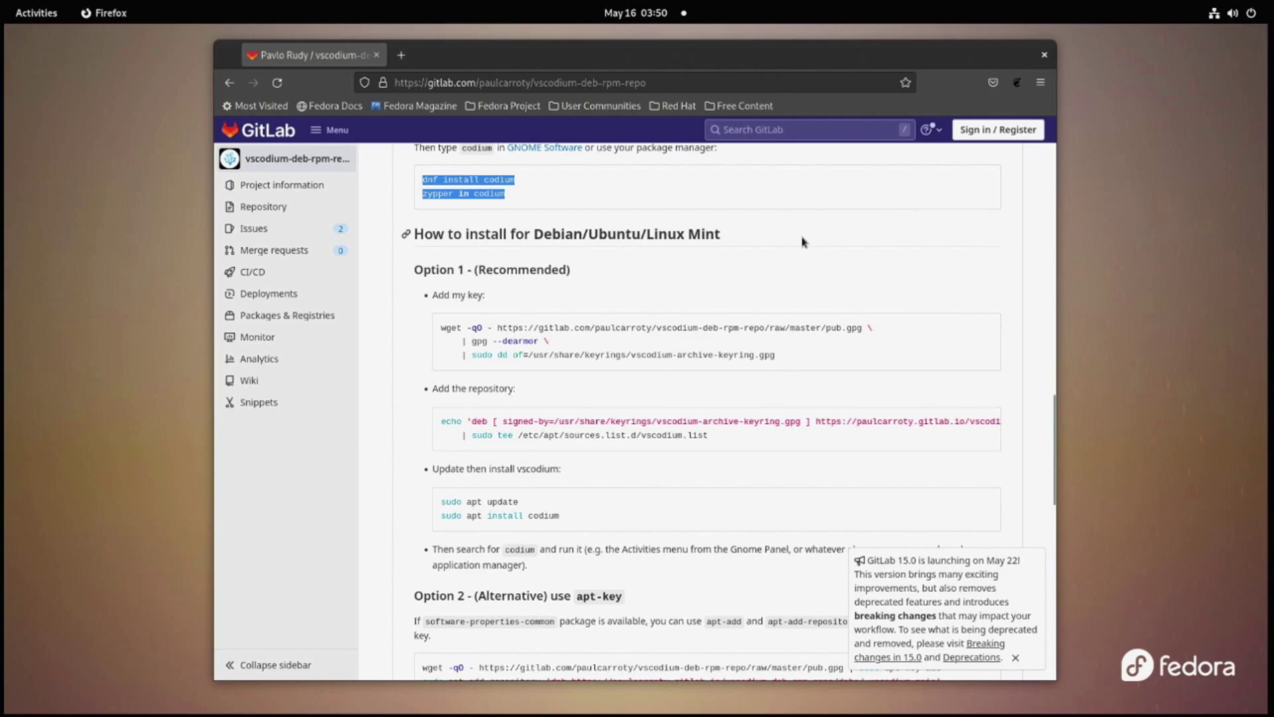
Close Firefox, then launch VSCodium from the app grid and close it
{"action": "left_click", "coordinate": [1042, 56]}
{"action": "key", "text": "super+a"}
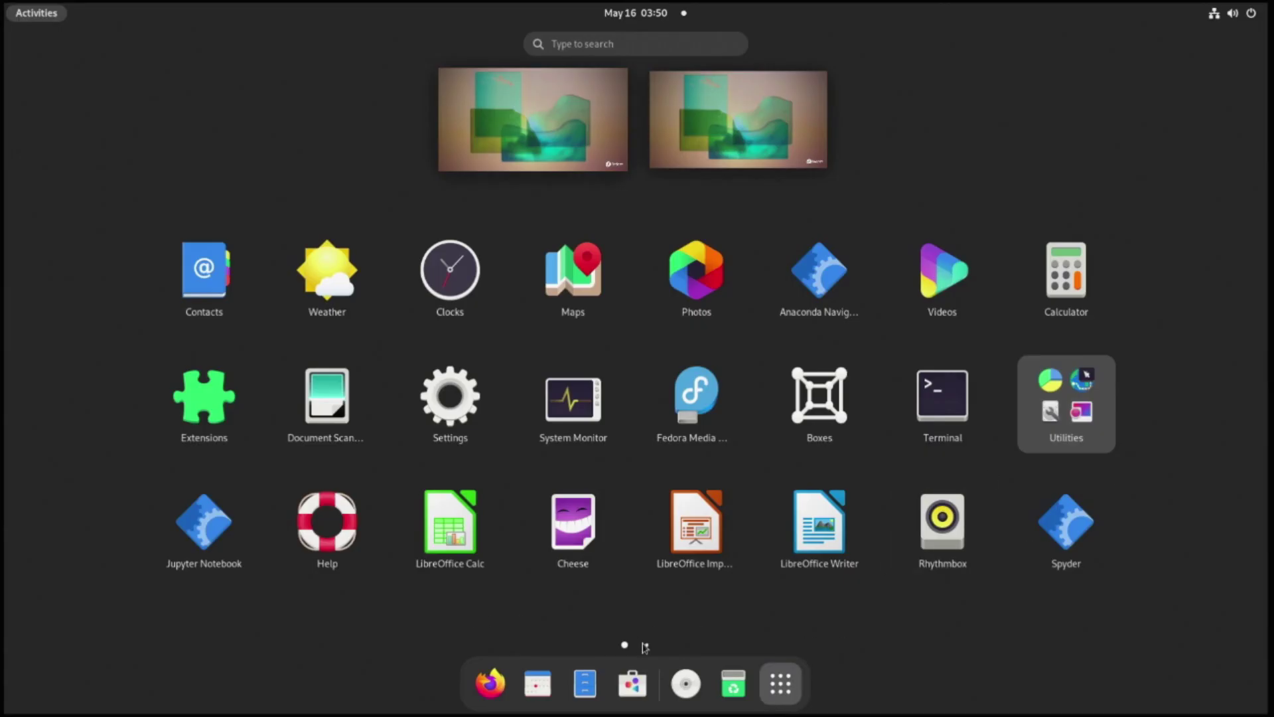
{"action": "left_click", "coordinate": [644, 645]}
{"action": "left_click", "coordinate": [450, 269]}
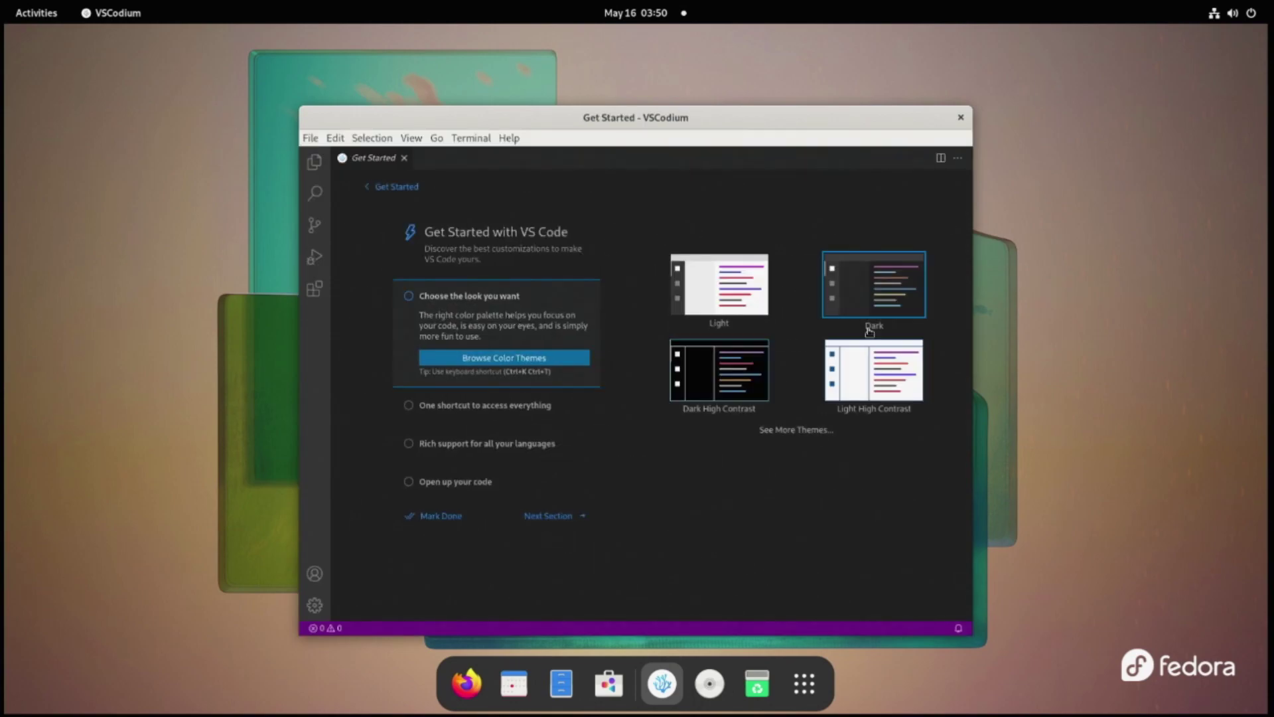
{"action": "left_click", "coordinate": [960, 119]}
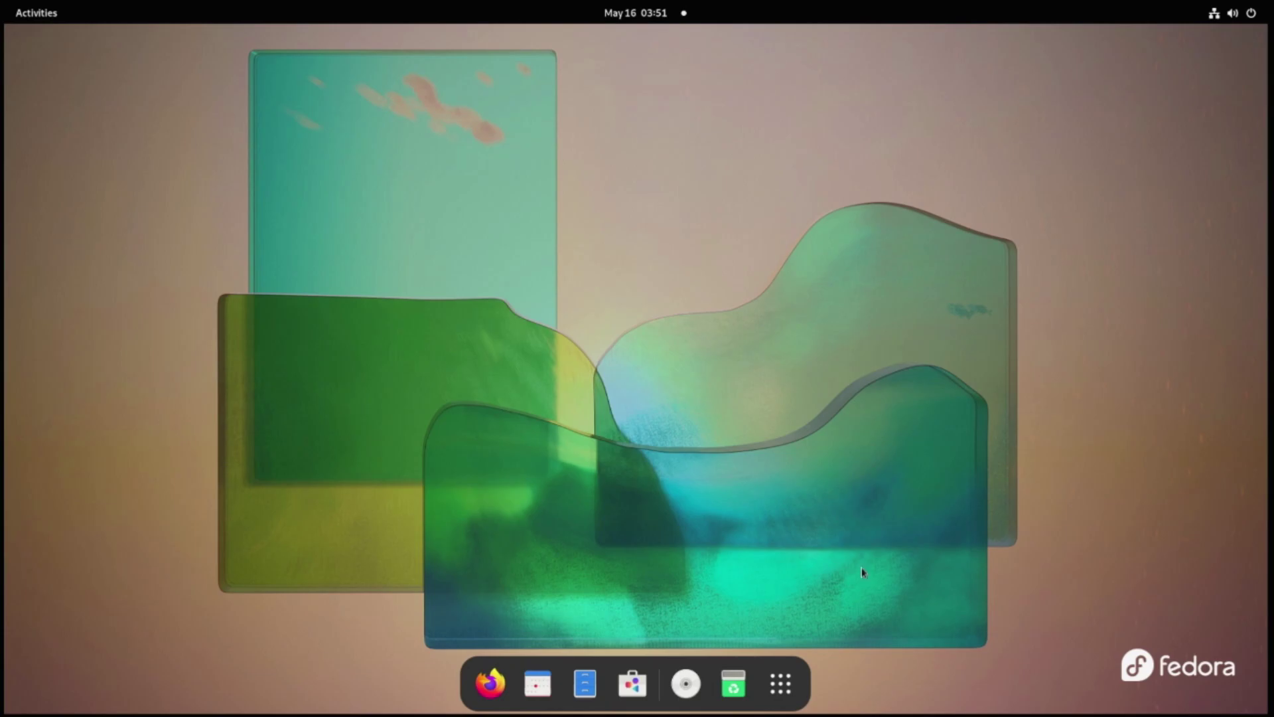
Drag Anaconda Navigator and VSCodium from the app grid into the dash
{"action": "left_click", "coordinate": [780, 683]}
{"action": "left_click_drag", "start_coordinate": [690, 269], "coordinate": [571, 681]}
{"action": "left_click", "coordinate": [647, 644]}
{"action": "left_click_drag", "start_coordinate": [448, 268], "coordinate": [584, 682]}
{"action": "left_click", "coordinate": [31, 207]}
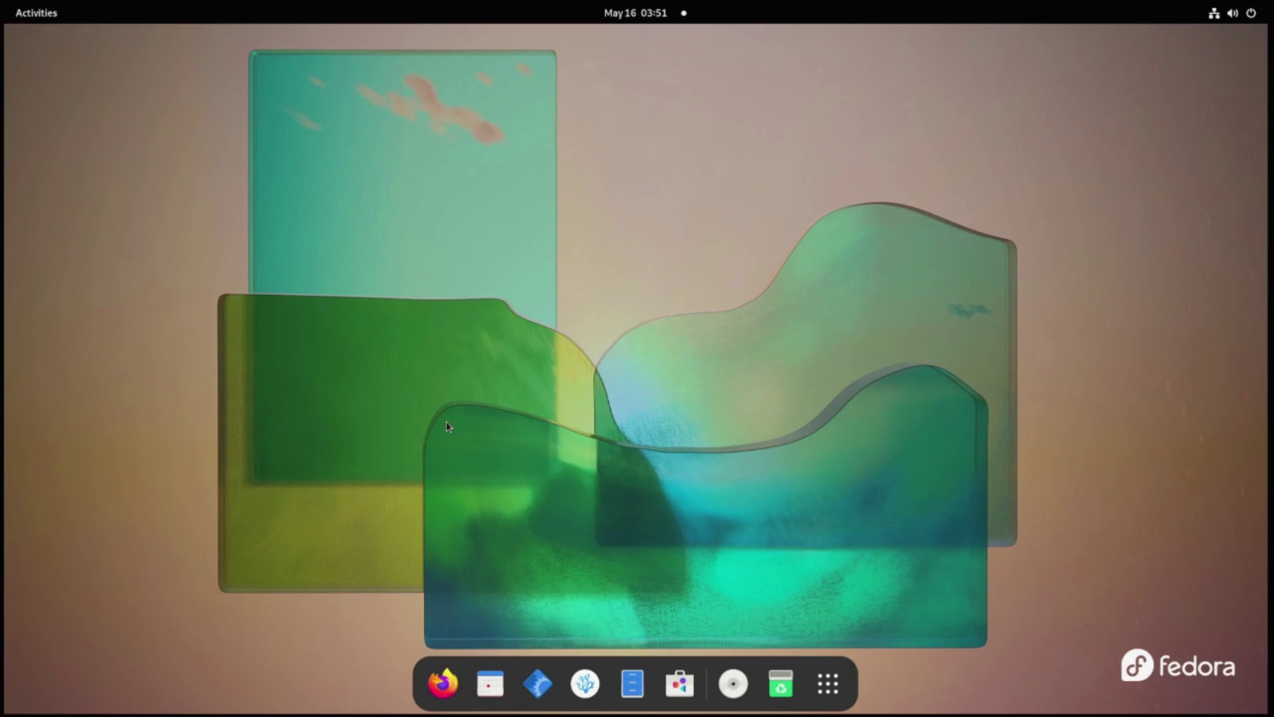
Search Software for 'chro' and install Chromium Web Browser
{"action": "left_click", "coordinate": [683, 674]}
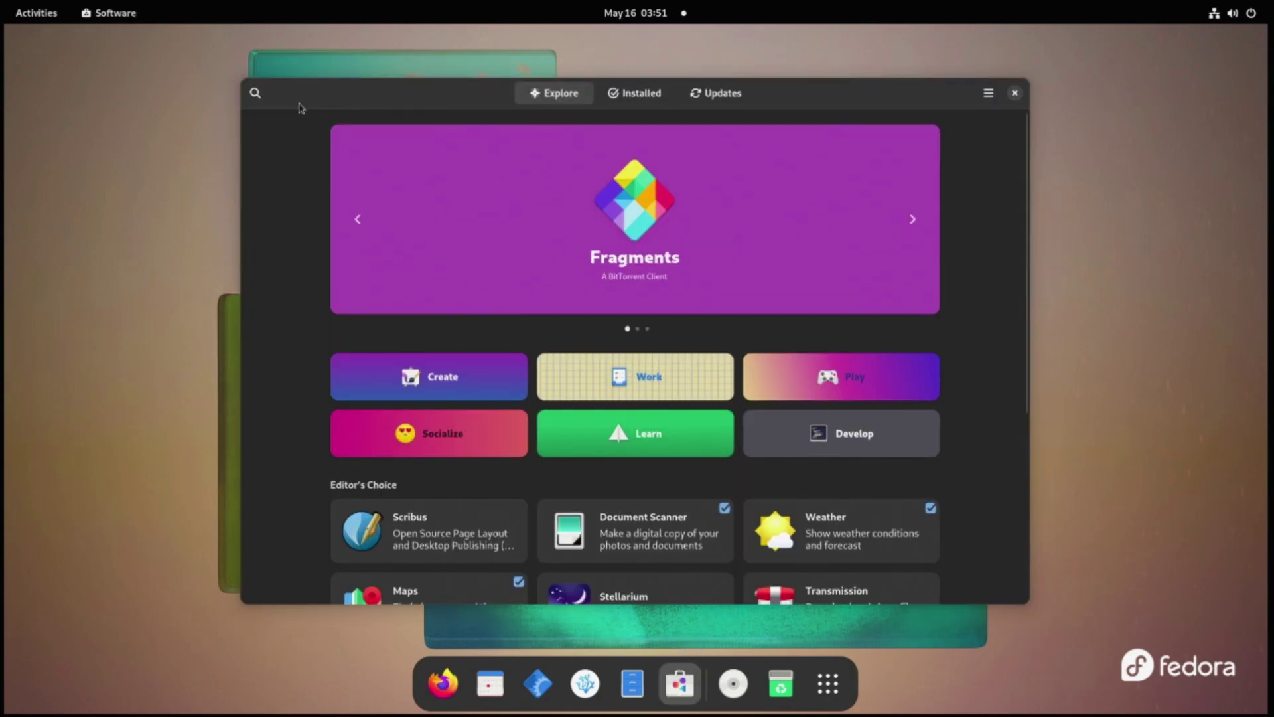
{"action": "left_click", "coordinate": [256, 92]}
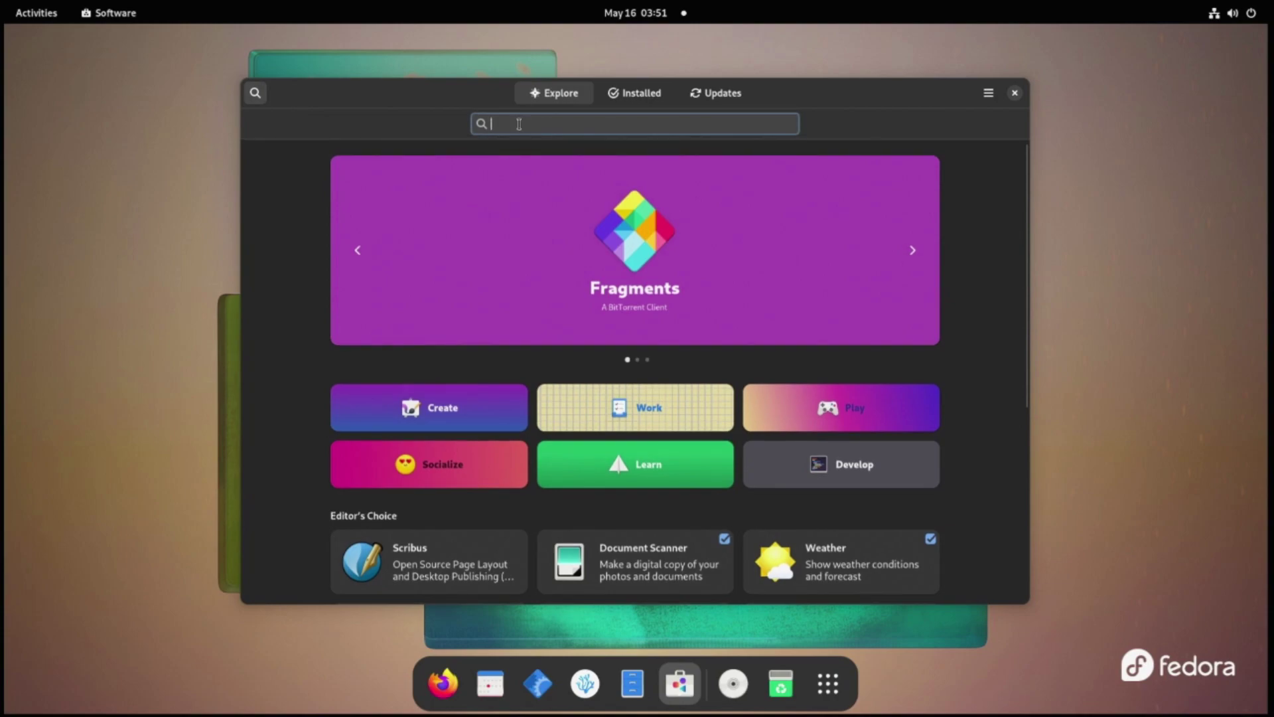
{"action": "type", "text": "chromium"}
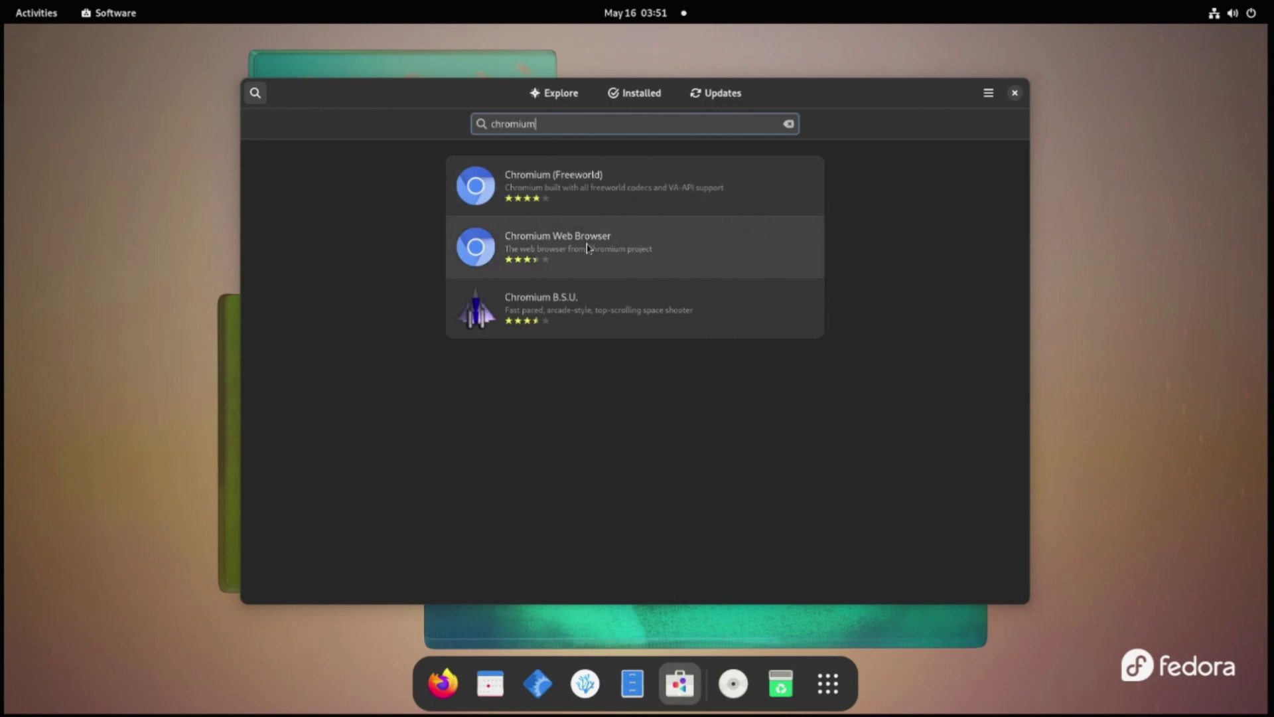
{"action": "left_click", "coordinate": [587, 247]}
{"action": "left_click", "coordinate": [881, 170]}
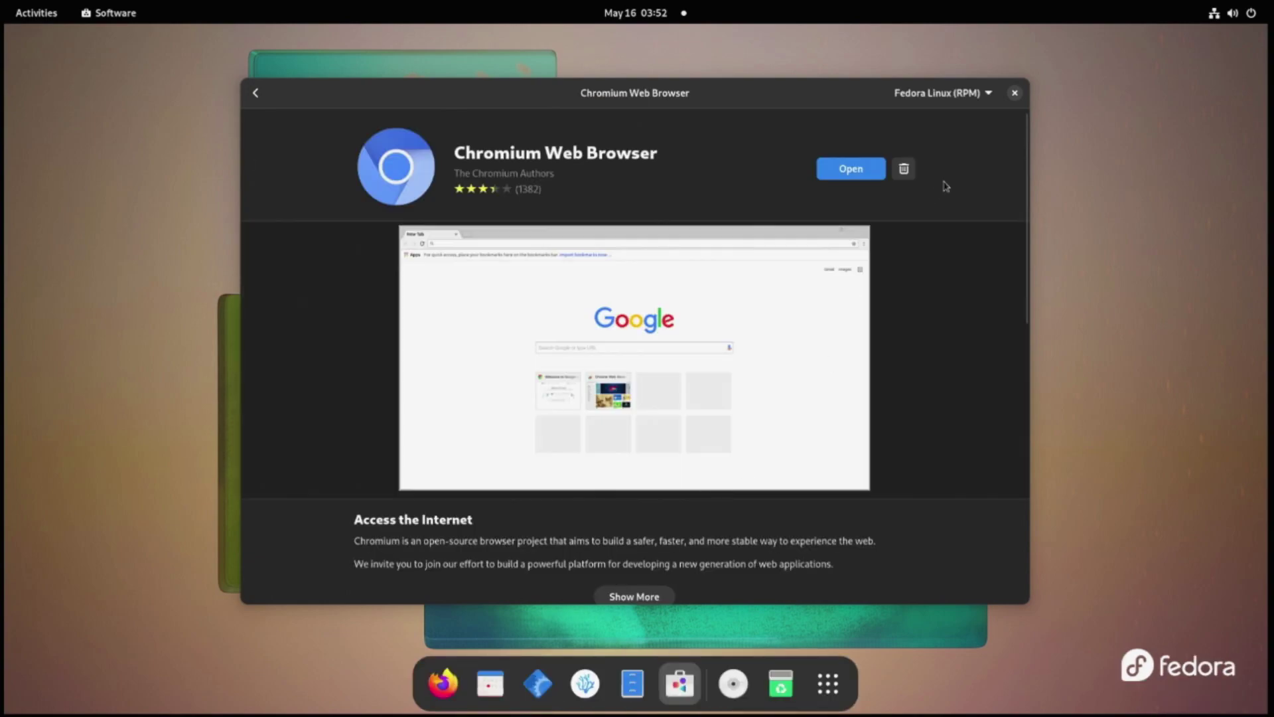
Open Chromium from its store page, view its second tab, then close Chromium and Software
{"action": "left_click", "coordinate": [859, 168]}
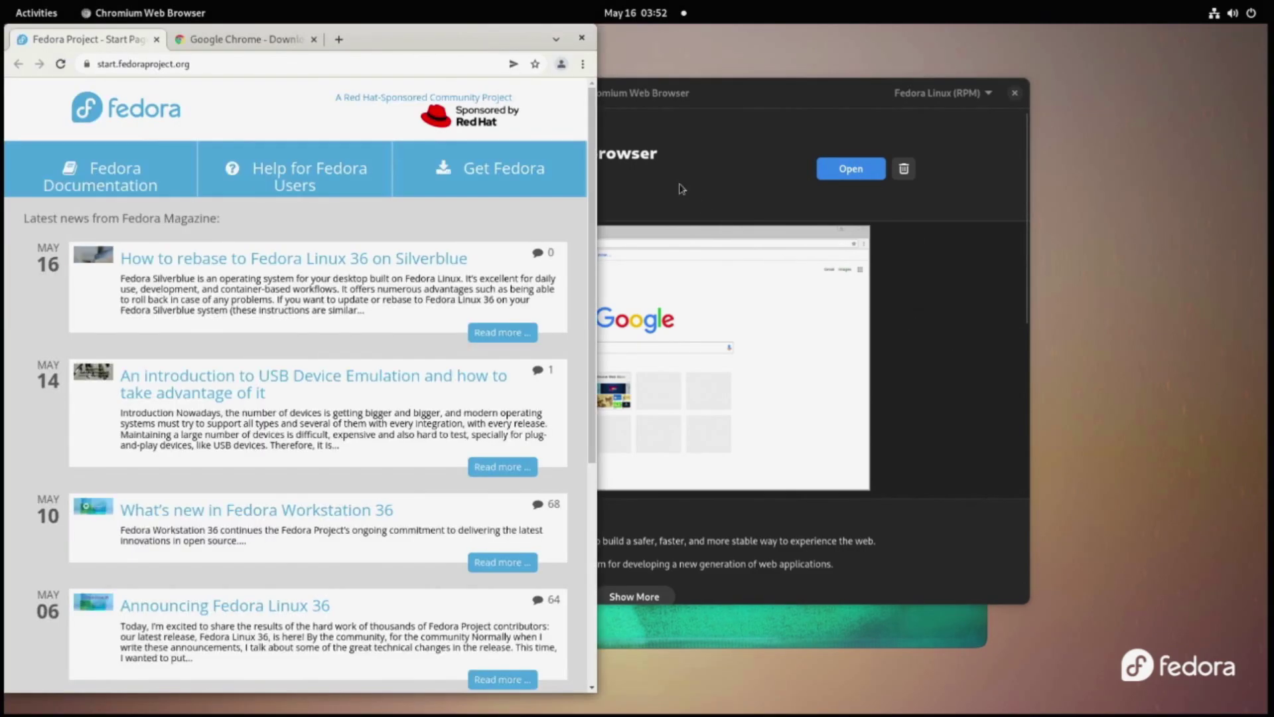
{"action": "left_click", "coordinate": [294, 39]}
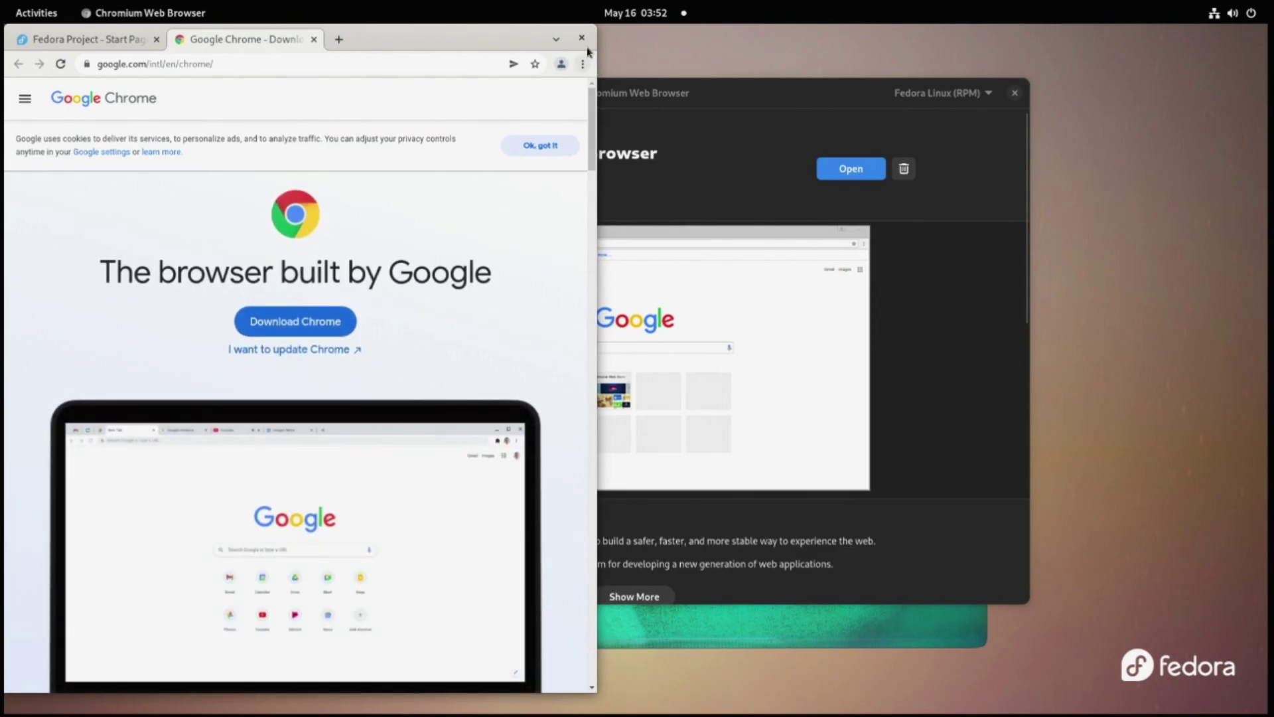
{"action": "left_click", "coordinate": [583, 39]}
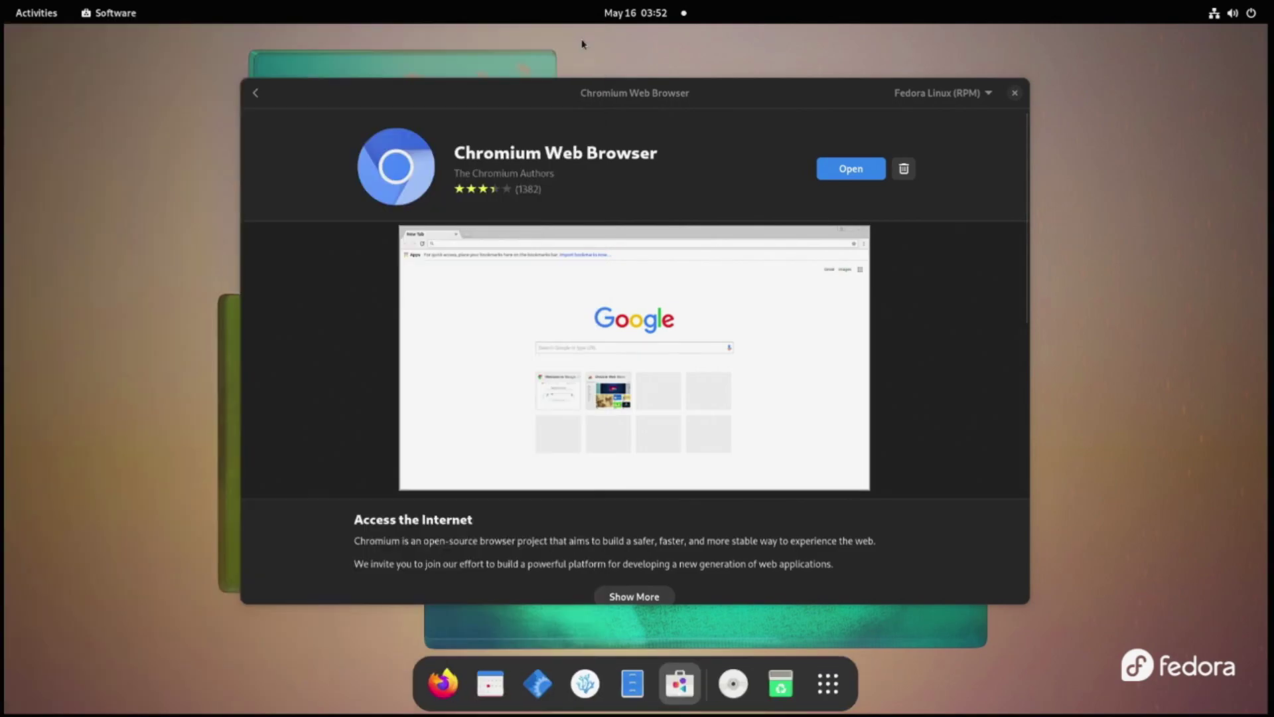
{"action": "left_click", "coordinate": [1015, 93]}
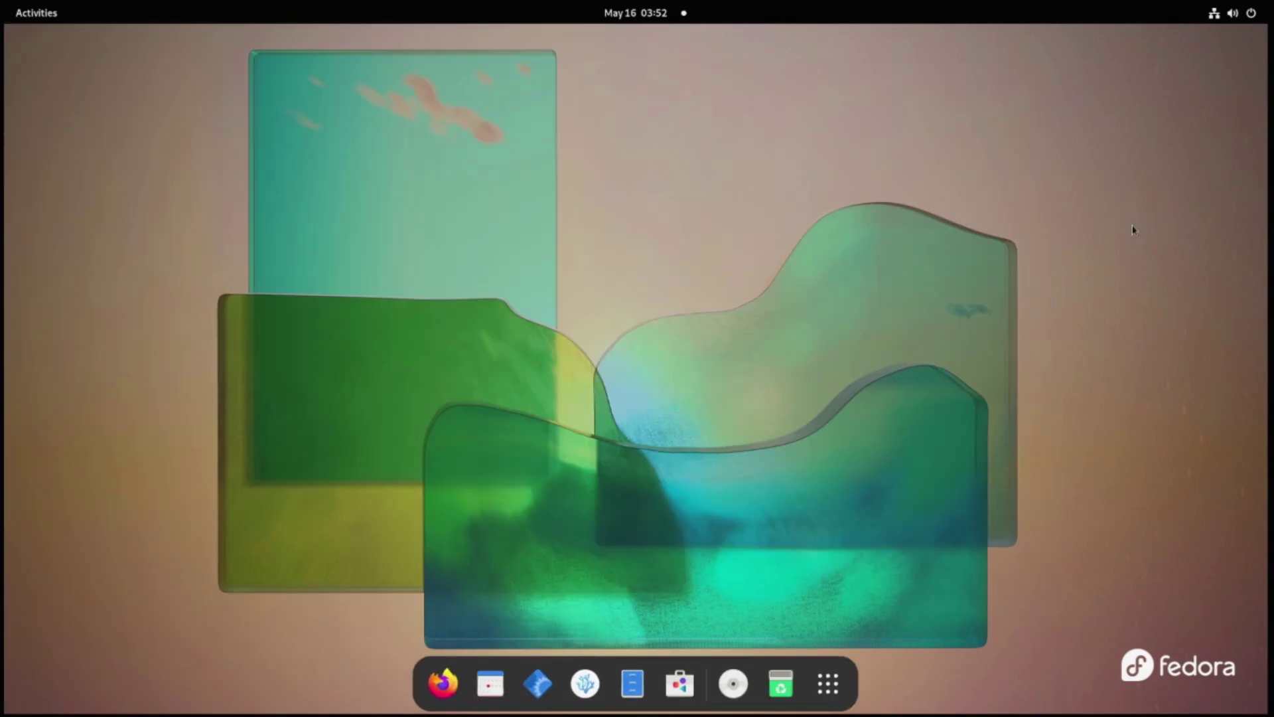